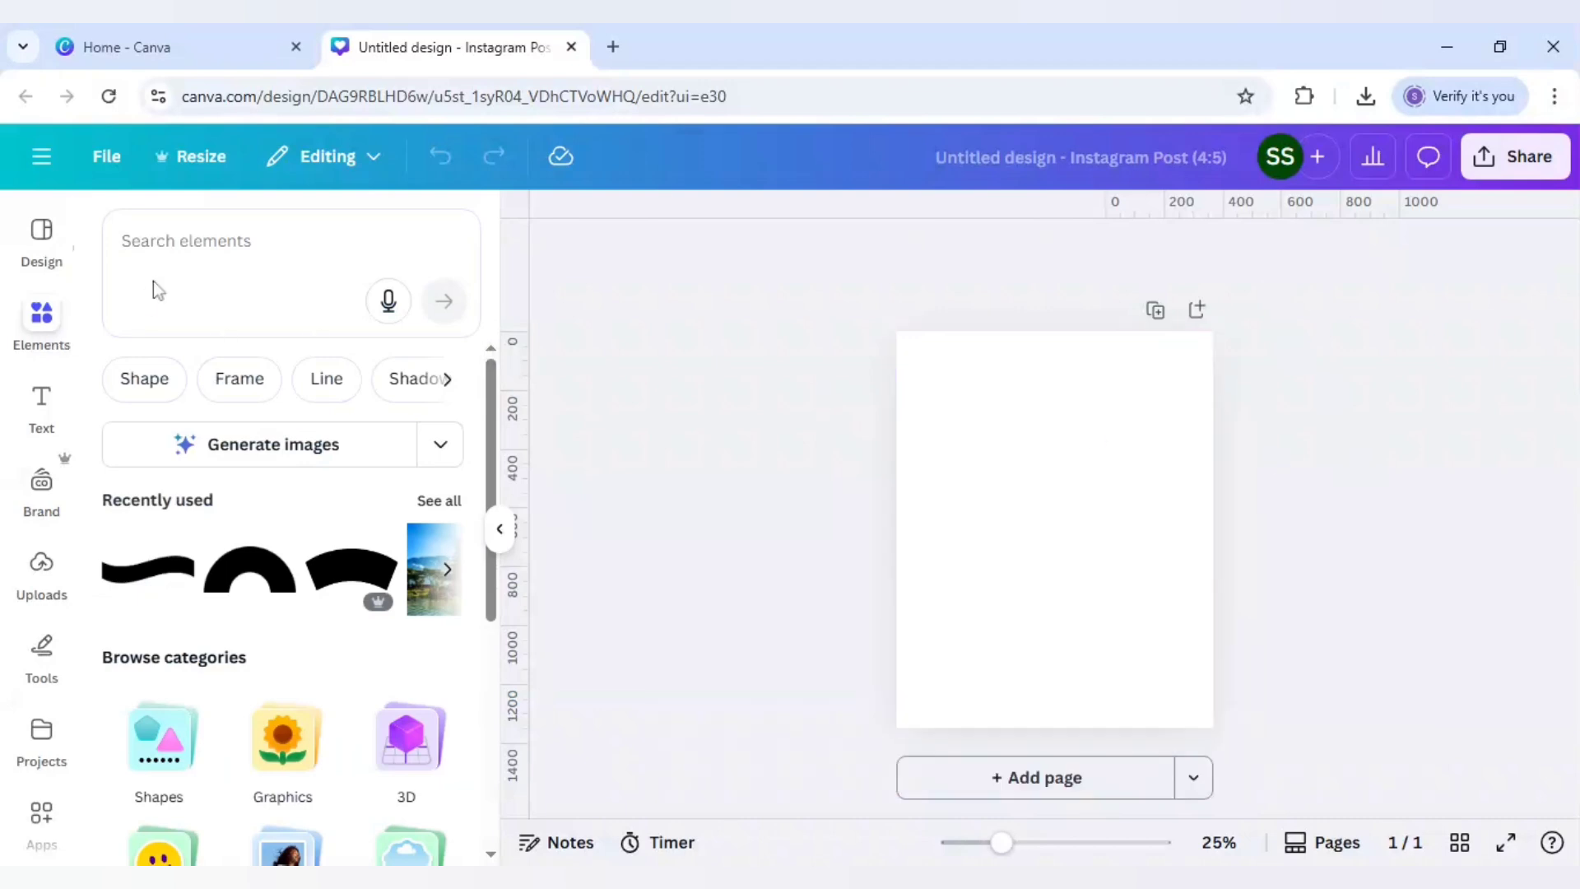
Step: Search the elements for "ink splatter" and show all matching graphics
left_click(123, 241)
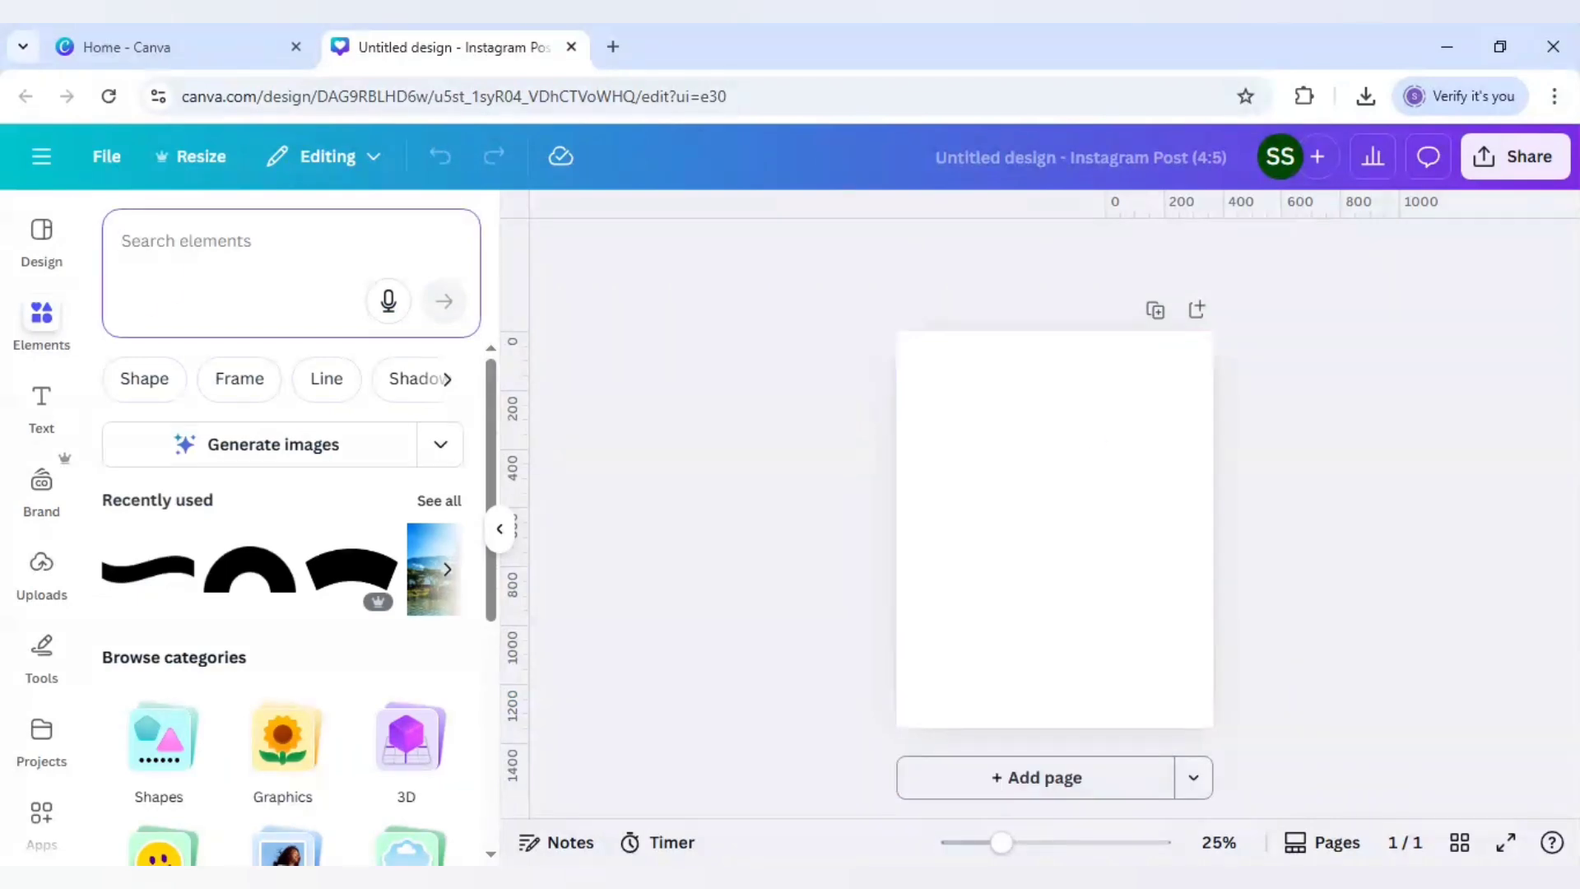
type("ink splatt")
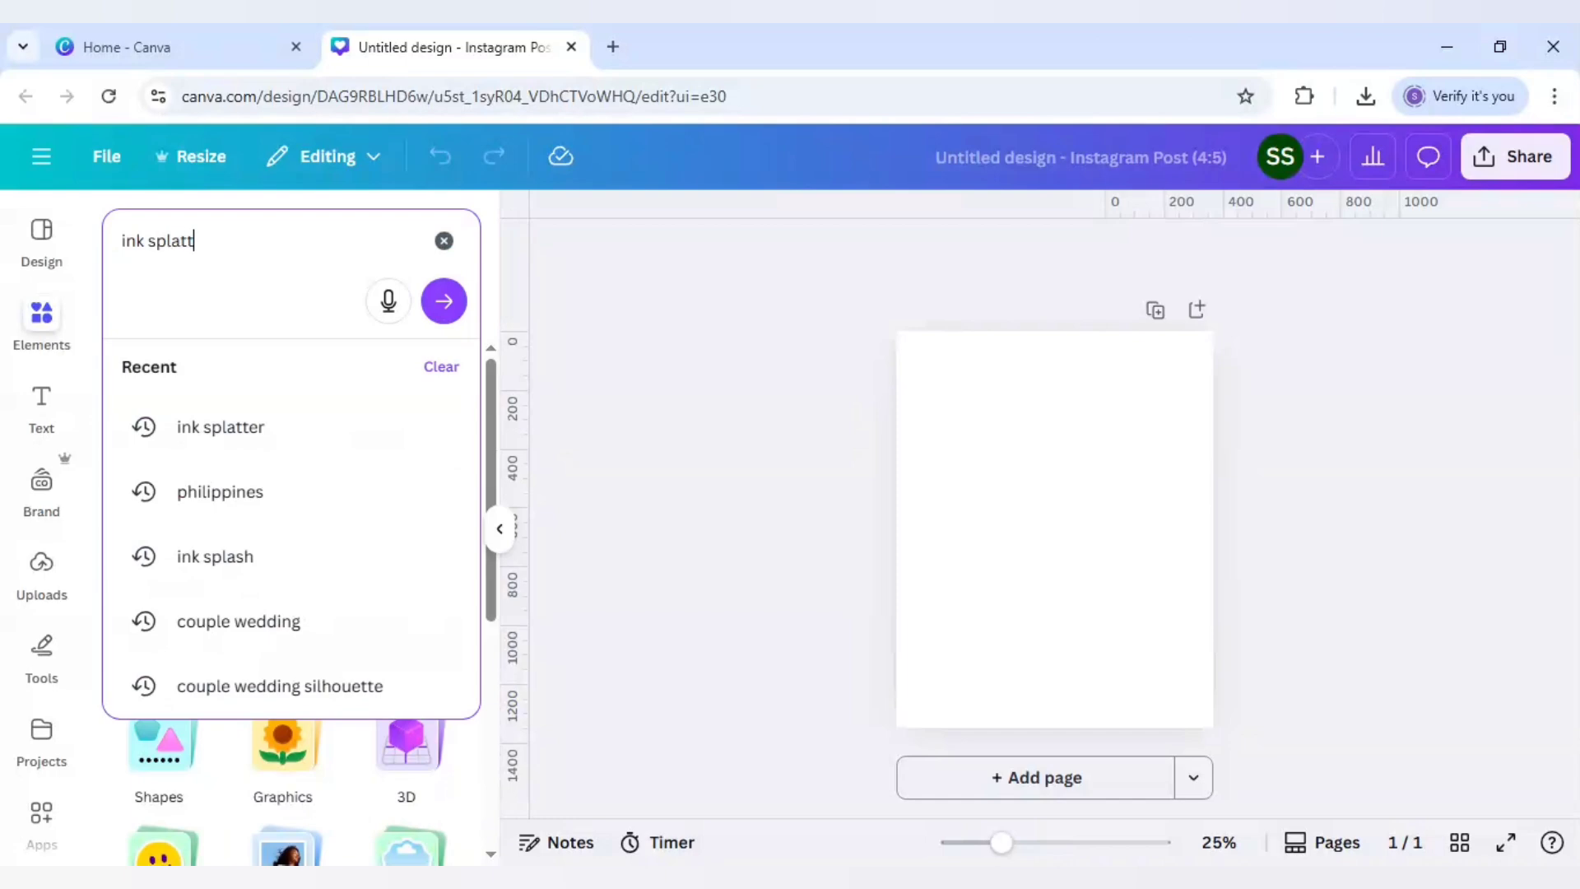
type("er")
key("Return")
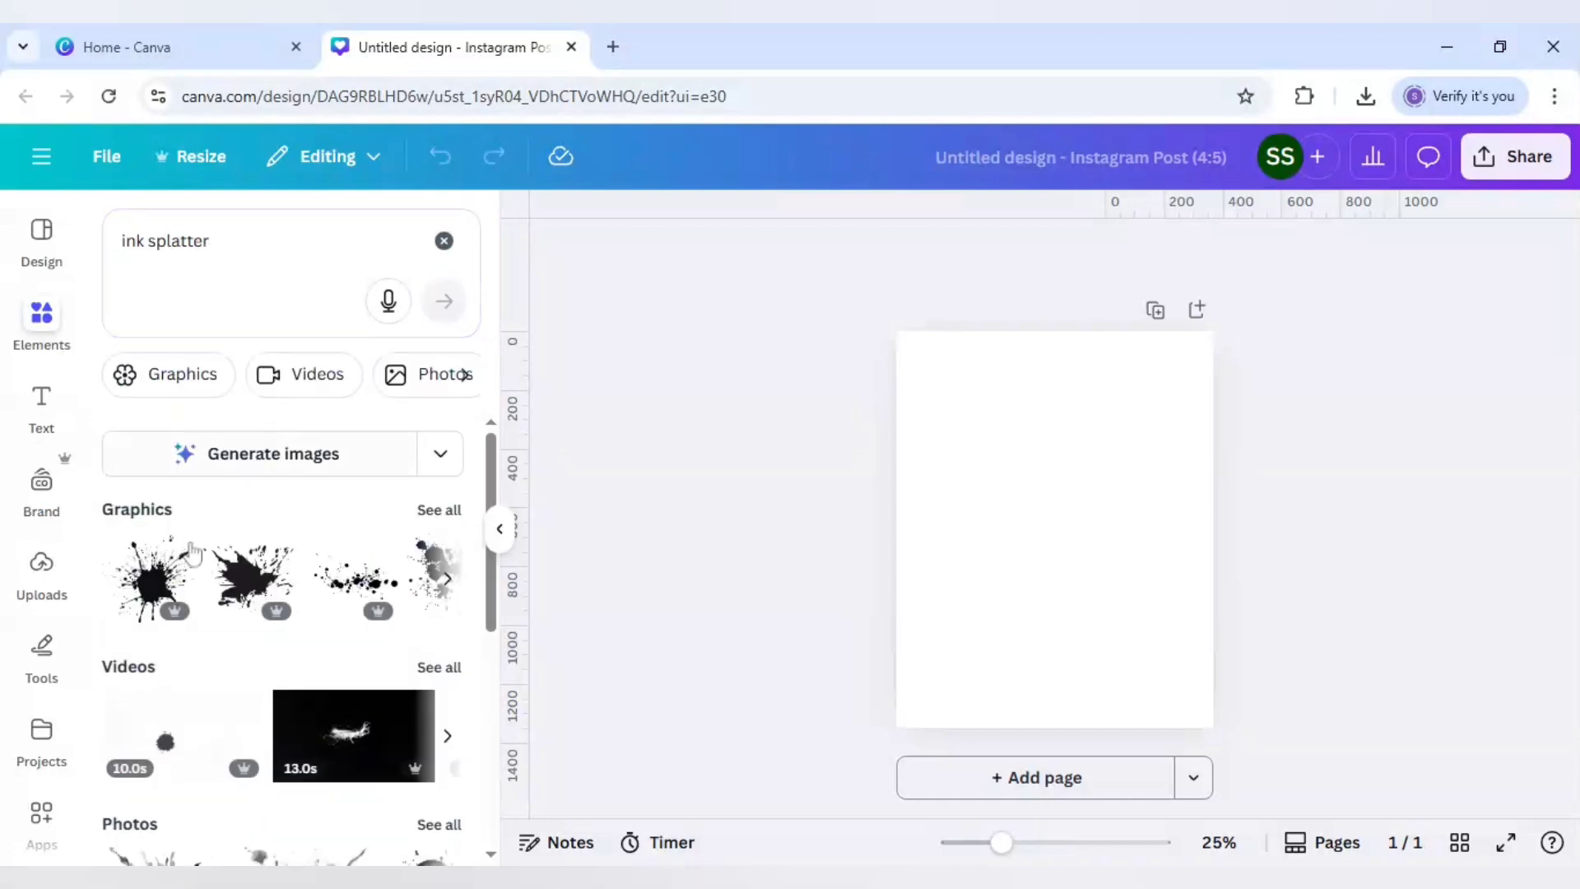
left_click(444, 511)
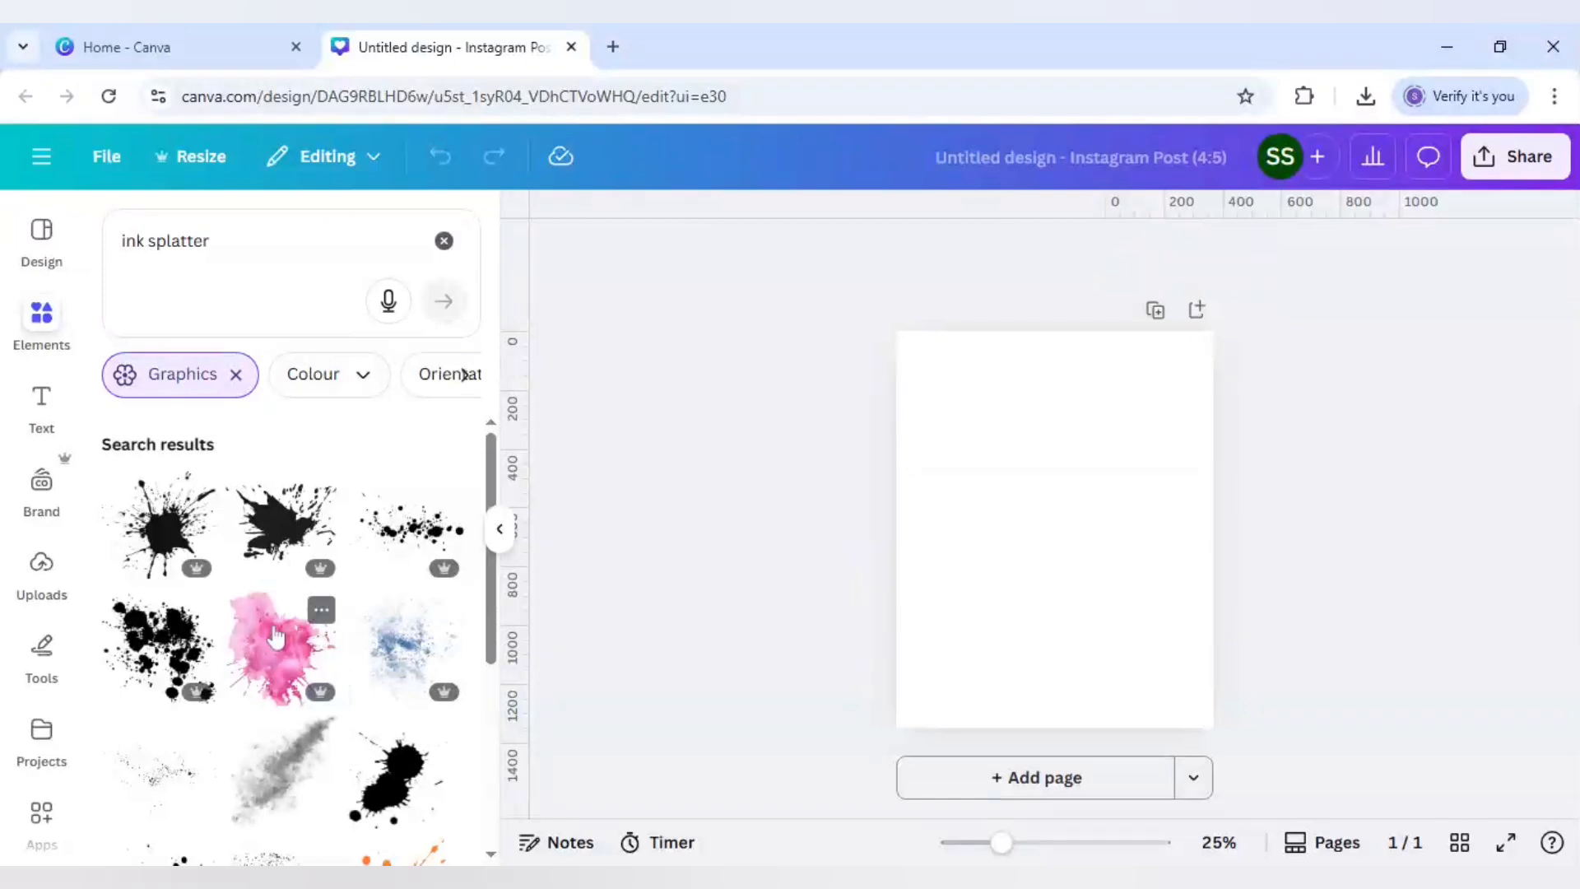
Step: Add the yellow ink splatter graphic from the search results to the page
scroll(276, 636, "down", 1)
scroll(276, 636, "down", 3)
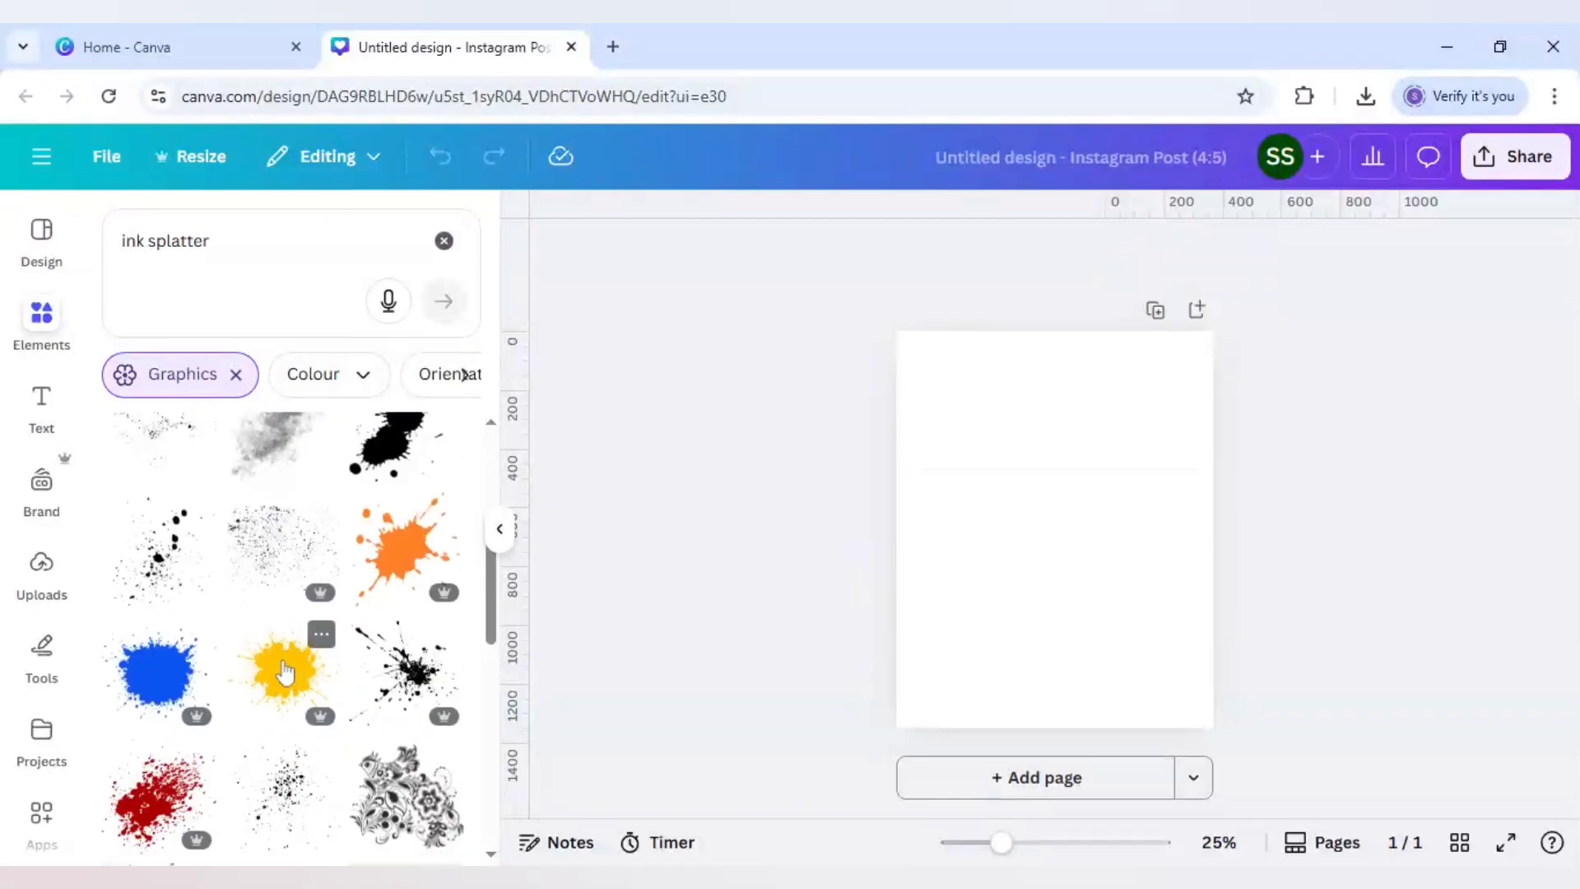
left_click(320, 634)
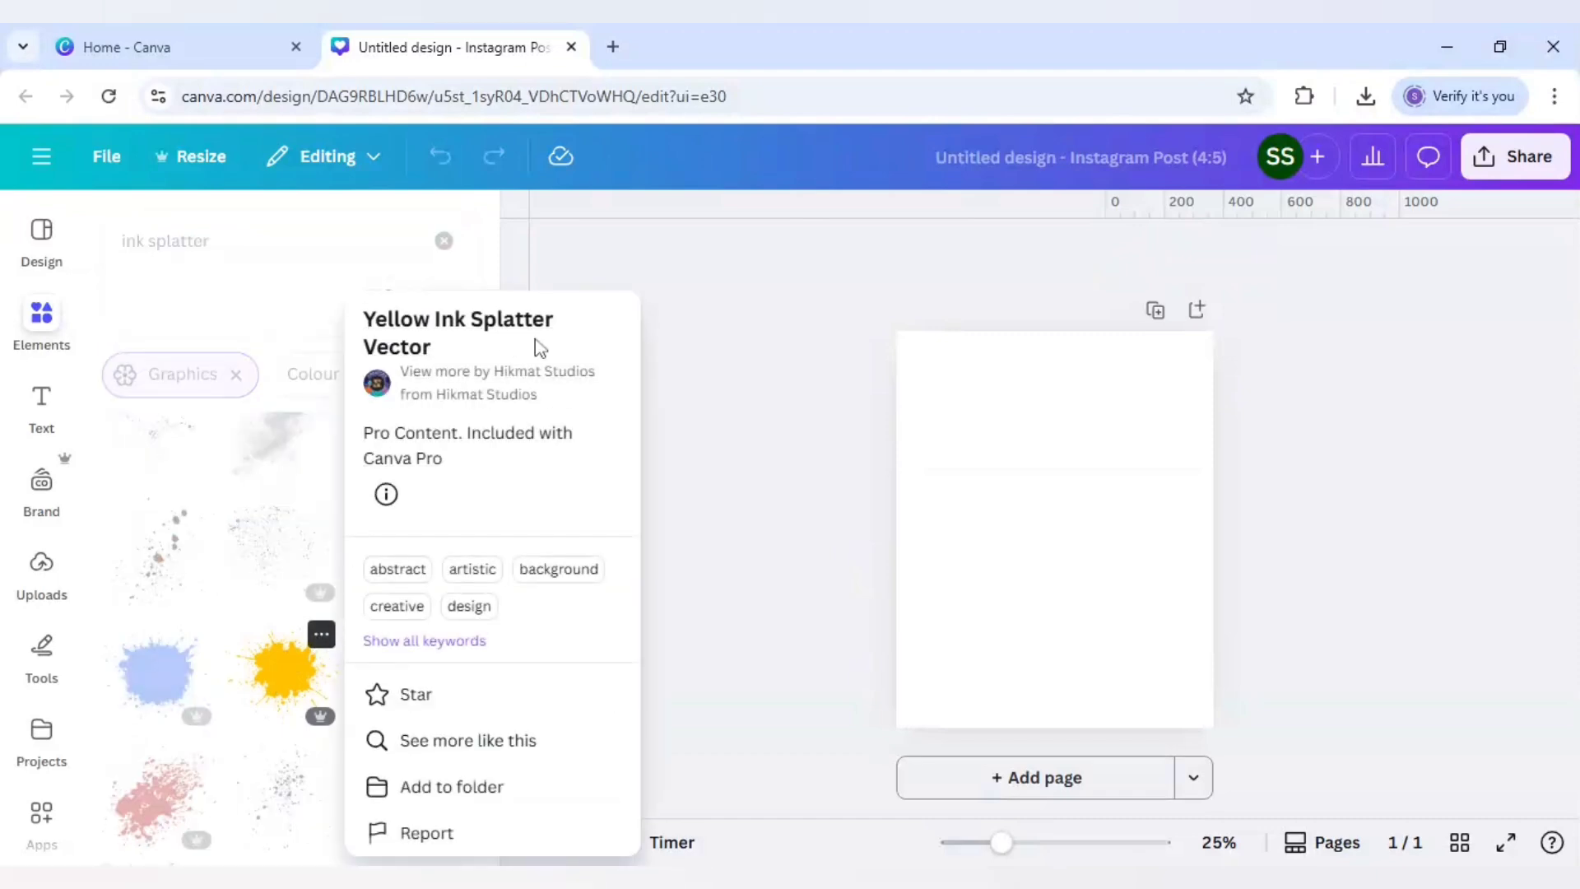
left_click(256, 643)
left_click(283, 683)
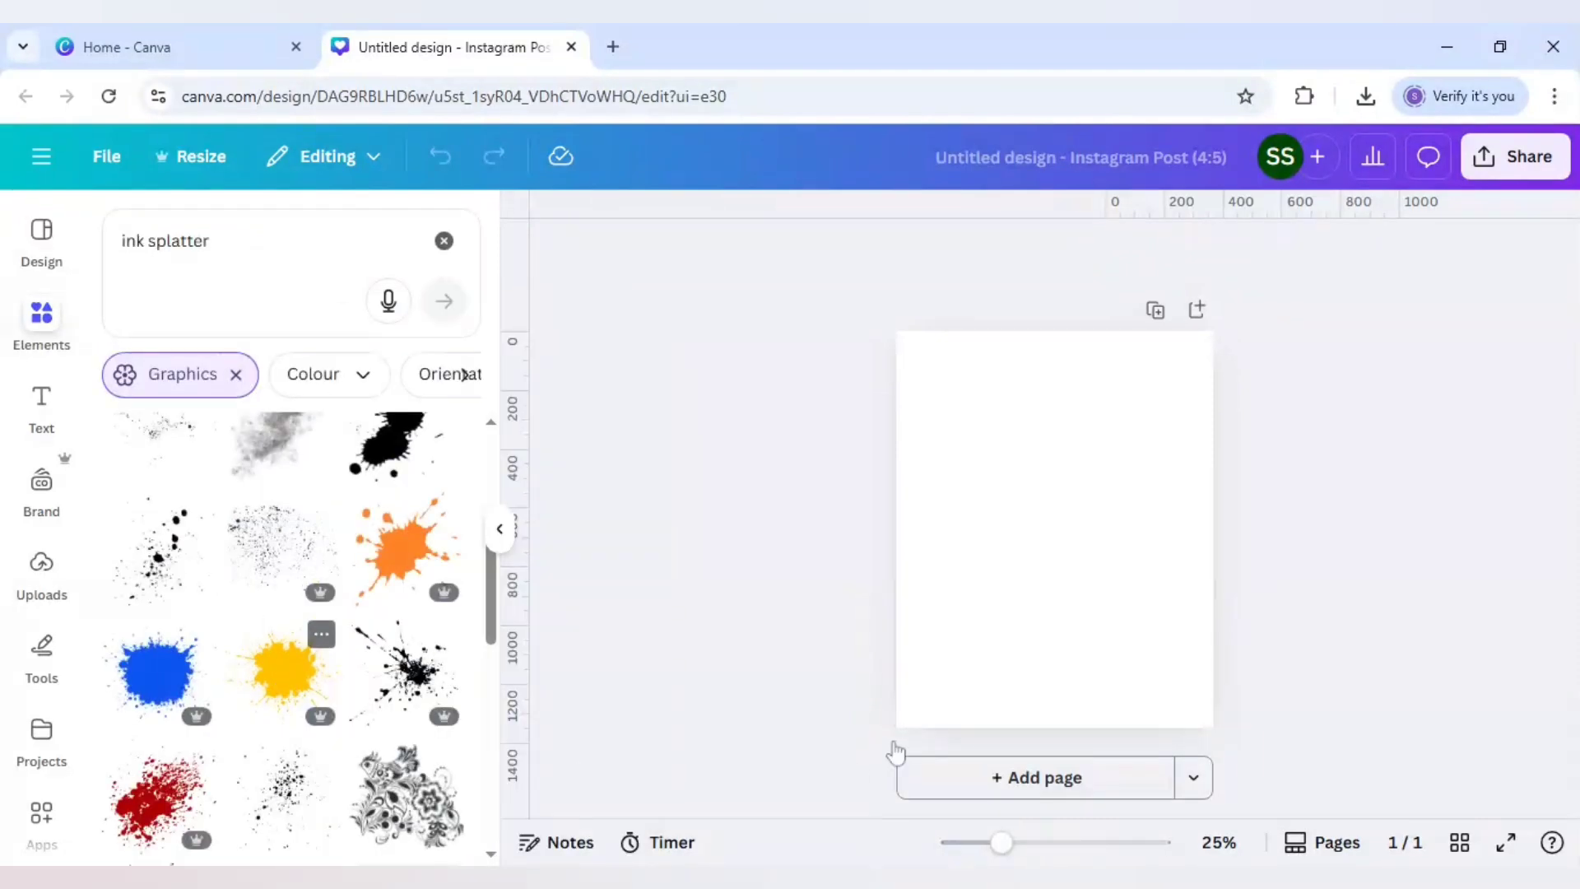
Step: Move and enlarge the yellow ink splatter until it covers almost the entire page
left_click_drag(1055, 635, 1118, 524)
left_click_drag(1104, 597, 1206, 748)
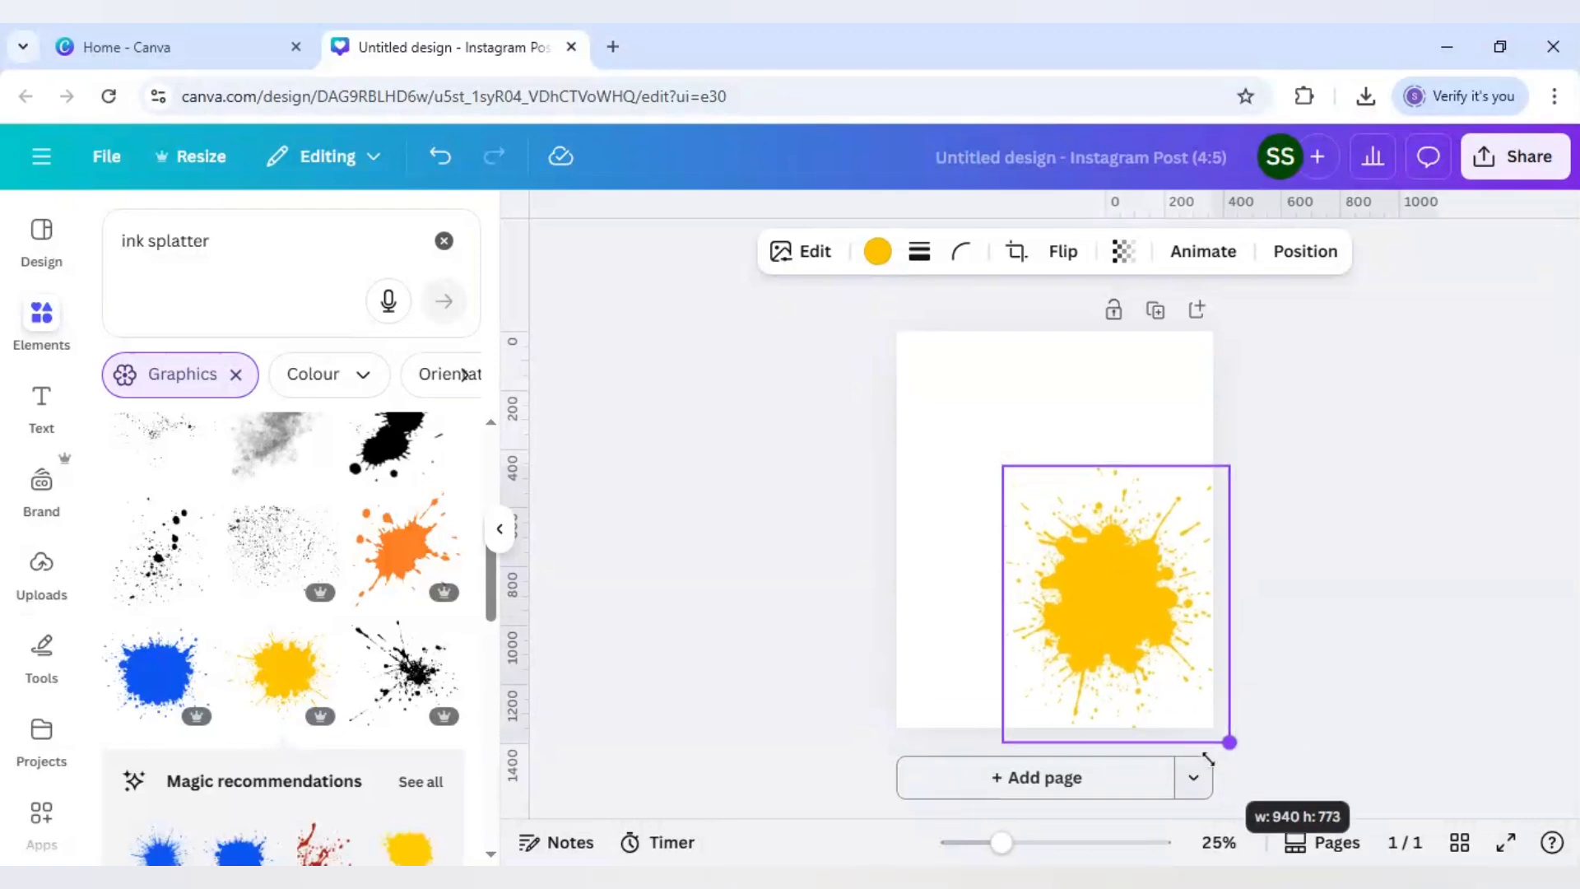
left_click_drag(1005, 466, 891, 354)
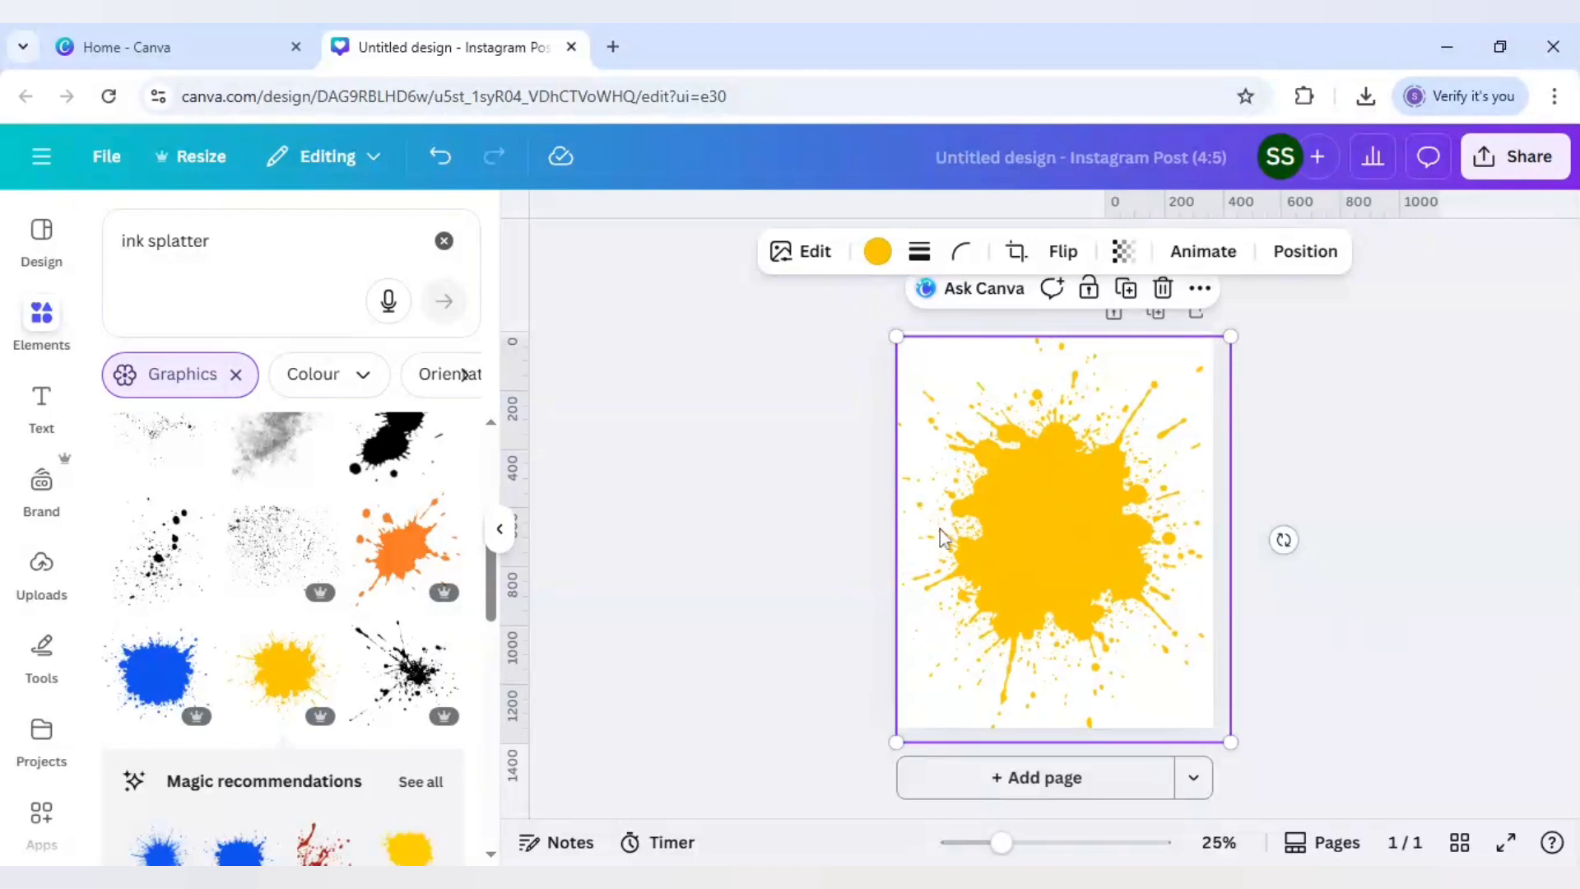
Step: Recolour the ink splatter on the page to solid black
left_click(875, 252)
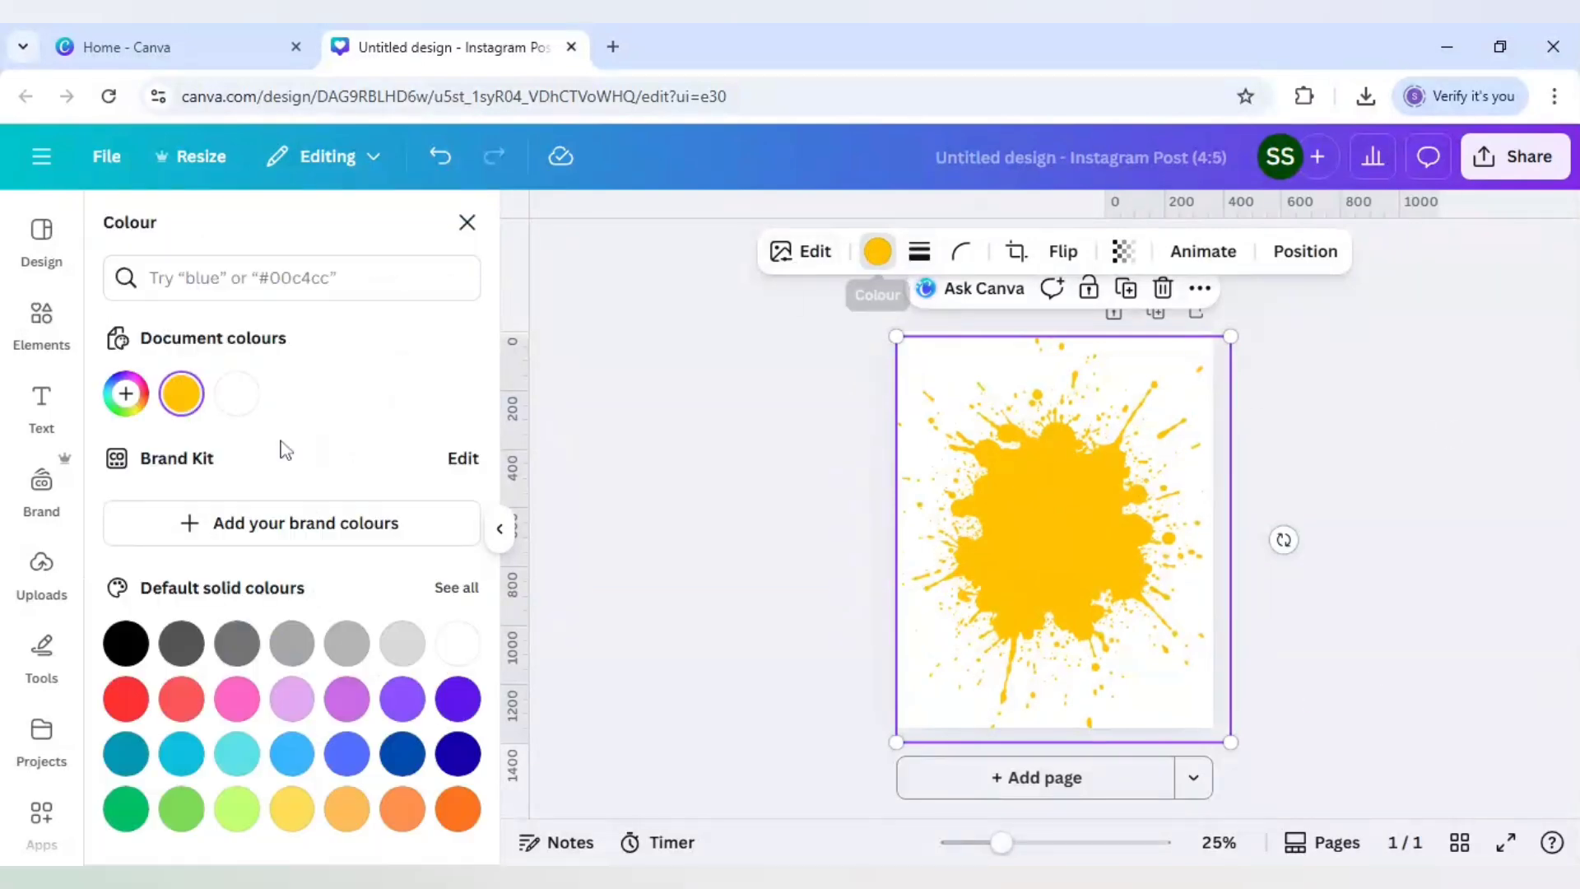
left_click(127, 645)
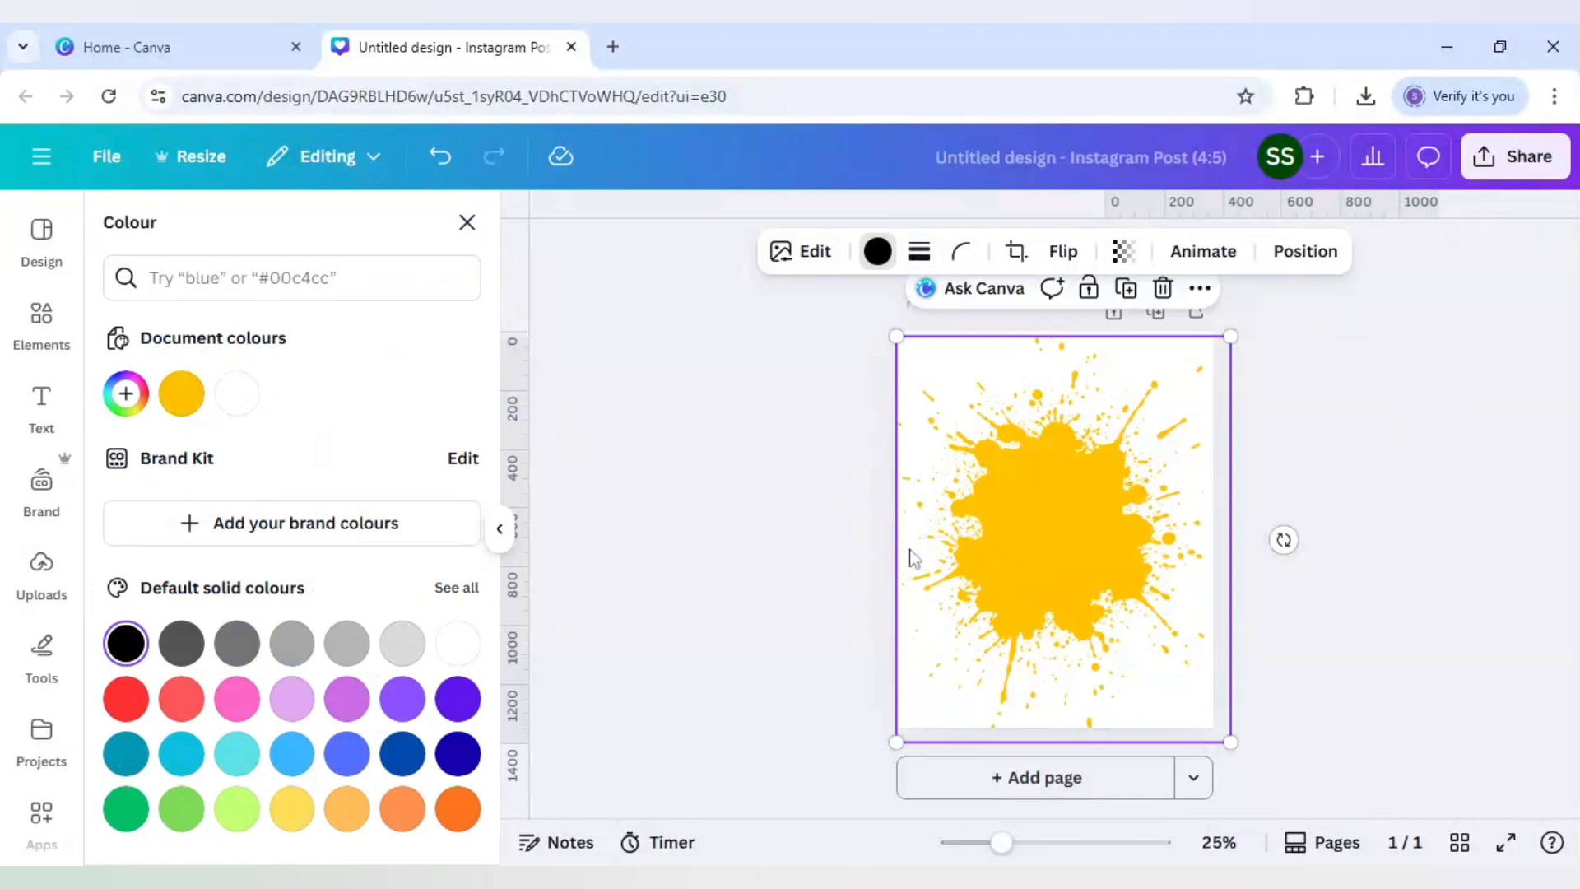
key("Escape")
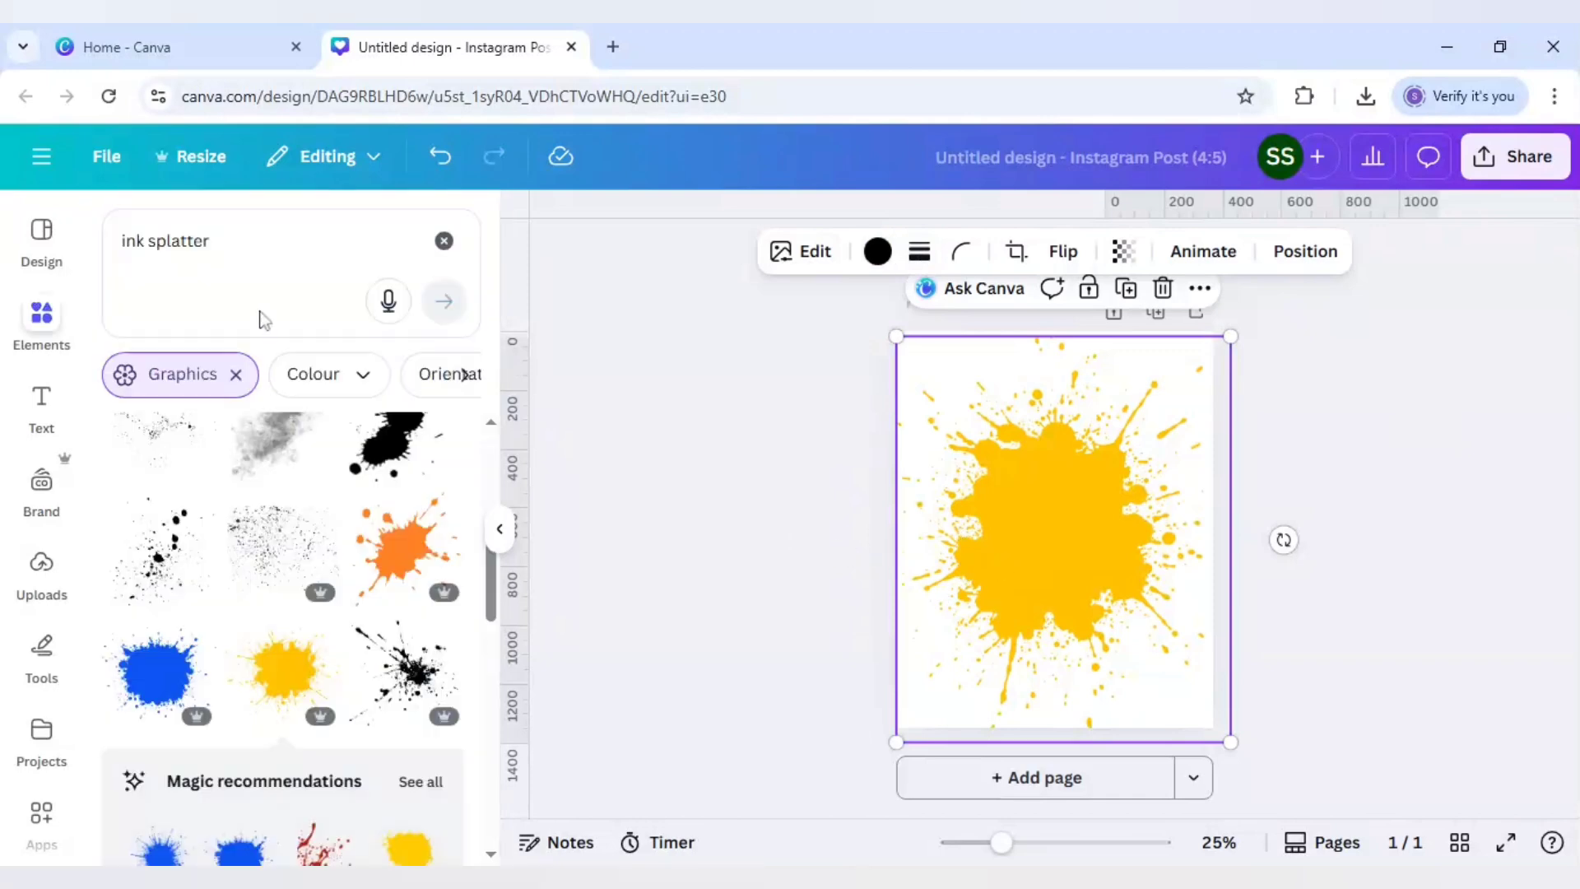
Step: Search the graphics for "ribbon" and add the red arched ribbon banner to the page
left_click_drag(212, 240, 121, 240)
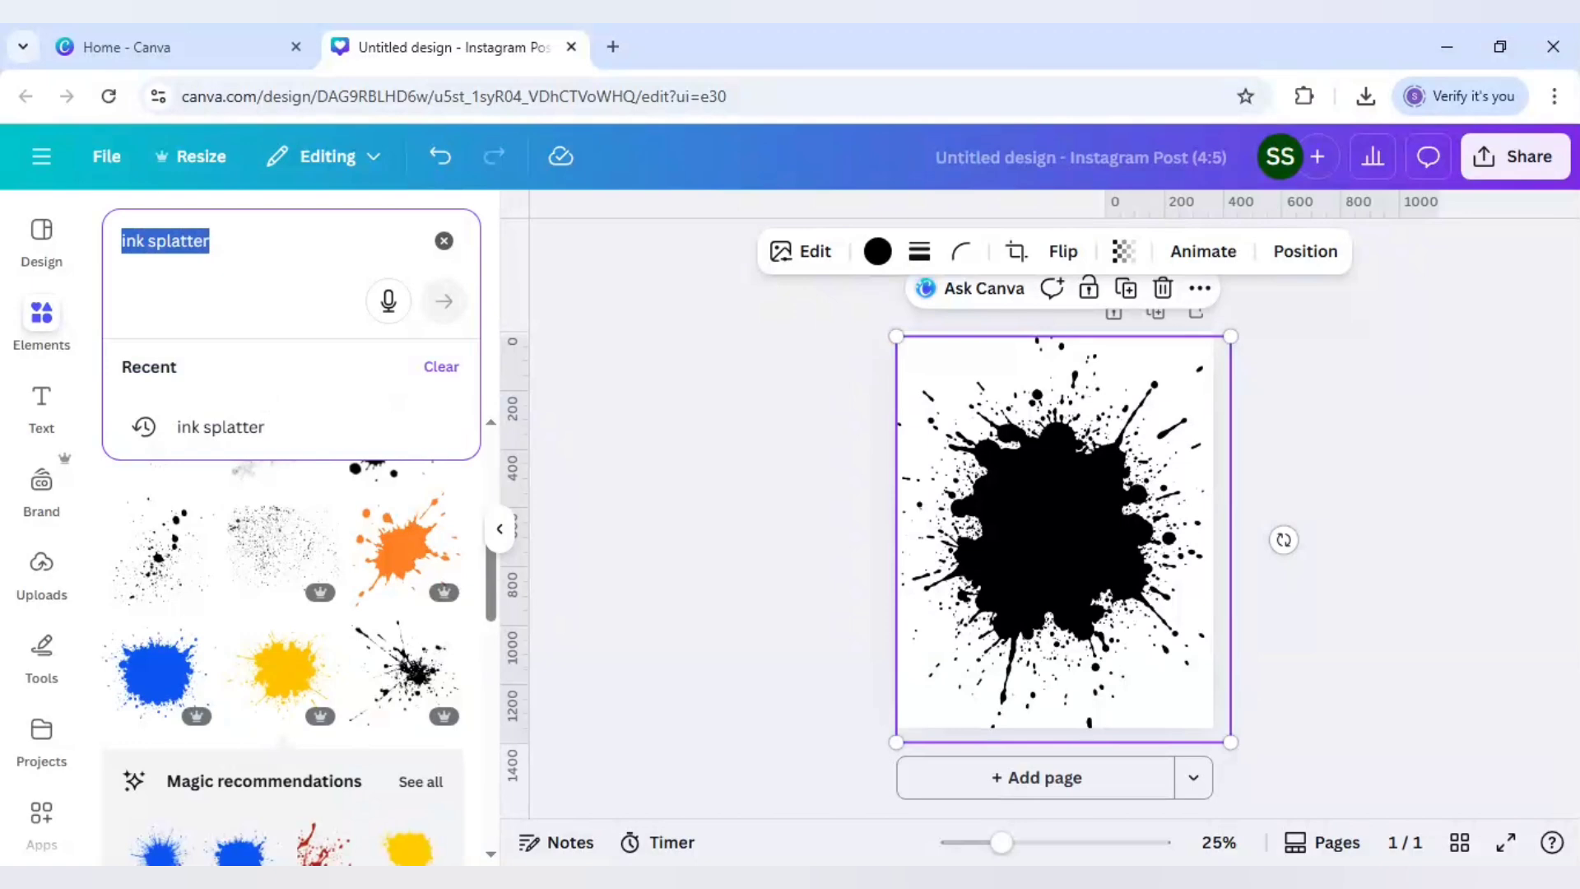
type("ribbon")
key("Return")
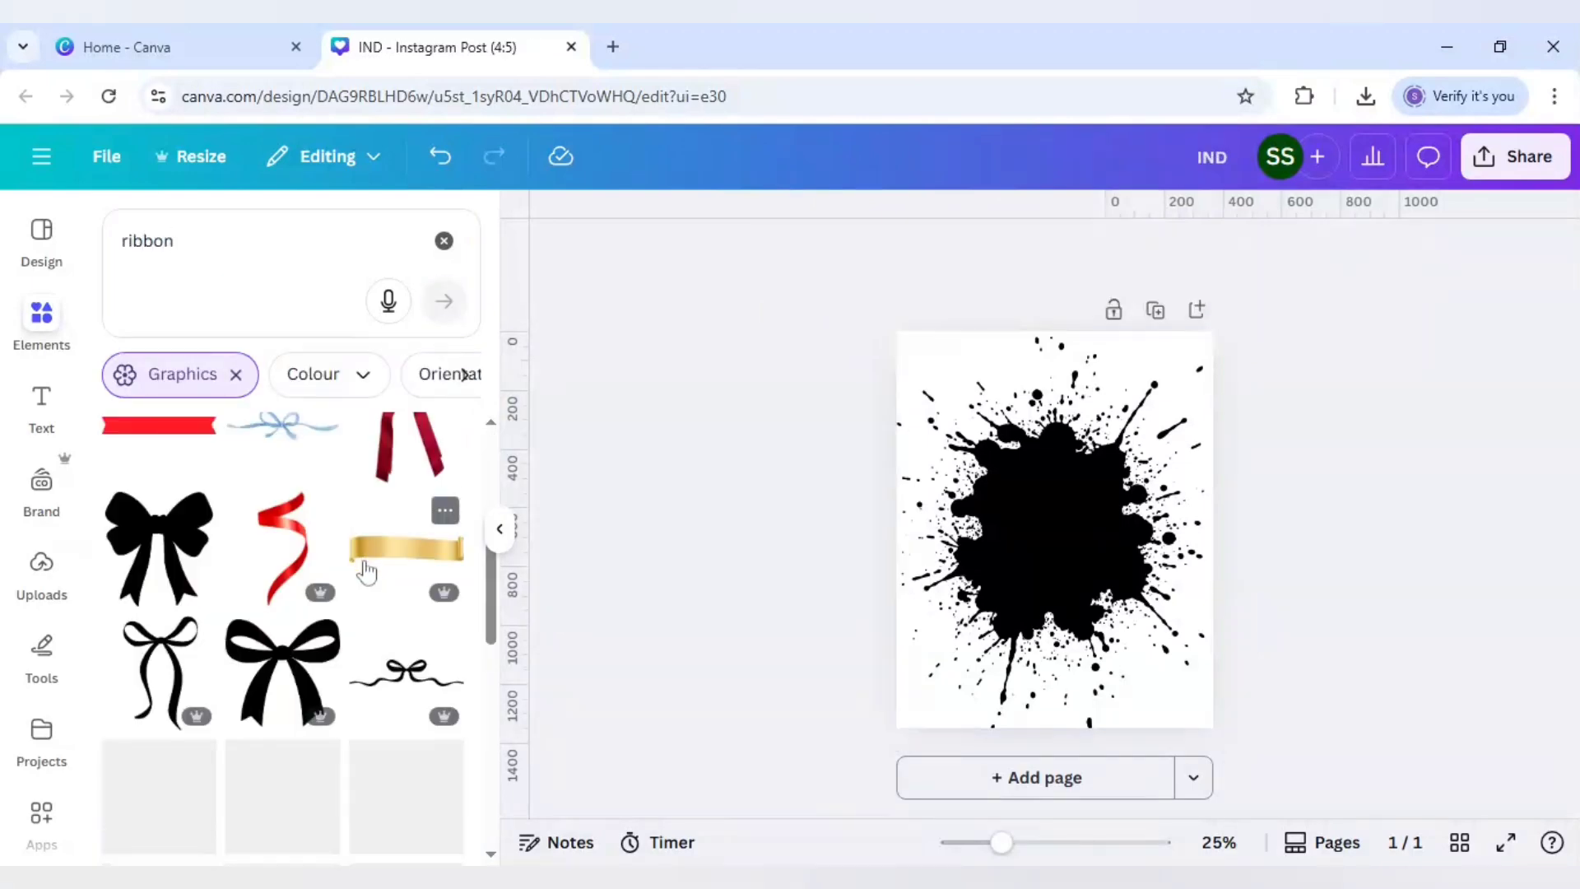
scroll(366, 570, "down", 3)
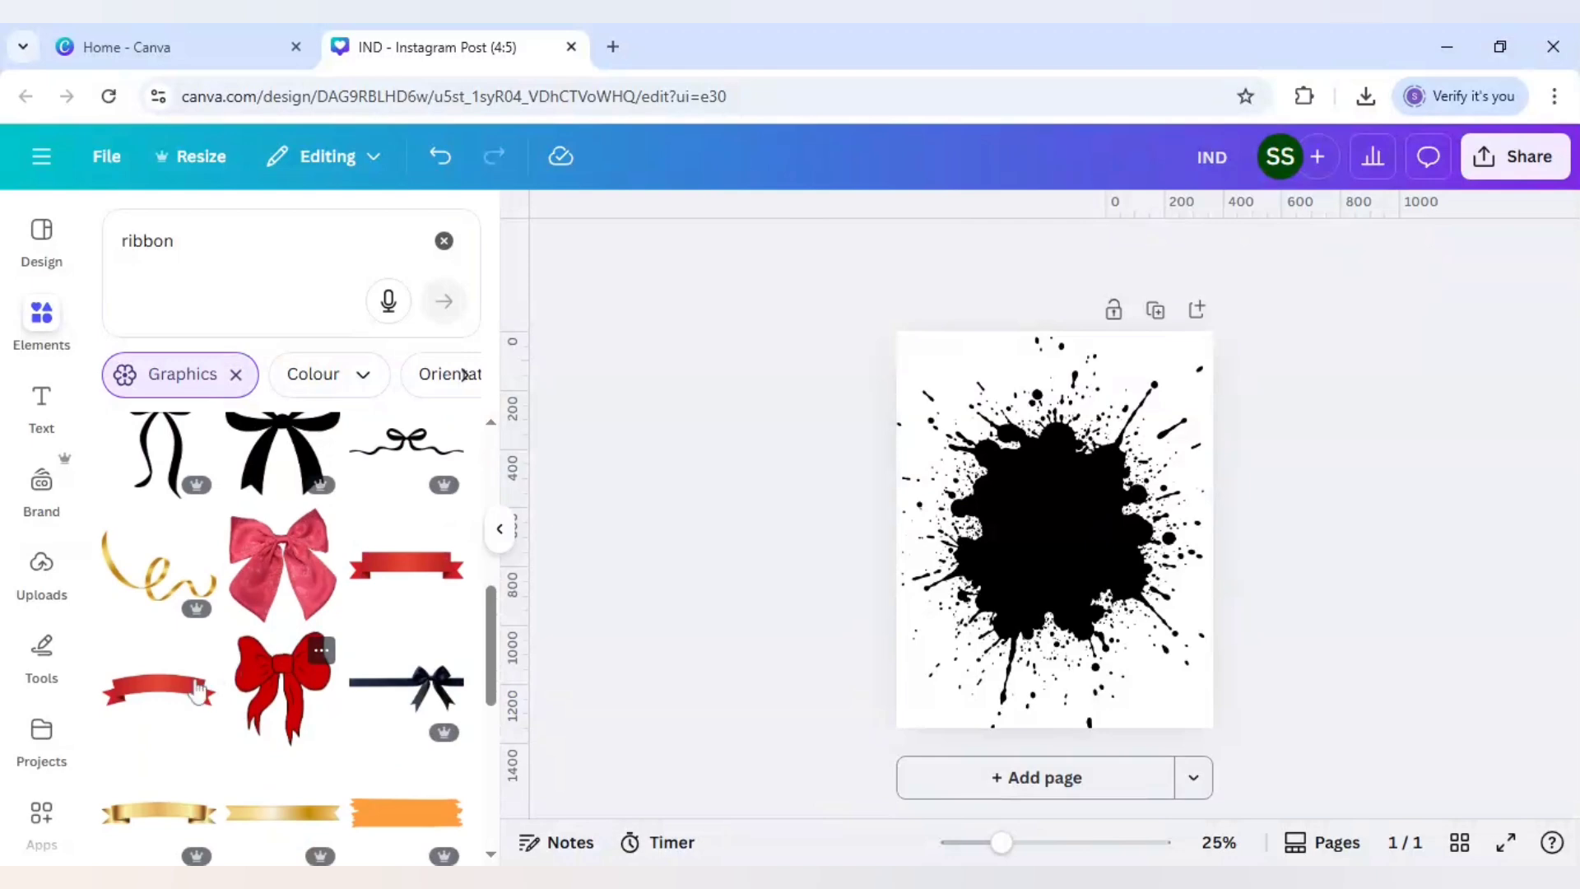
left_click(179, 699)
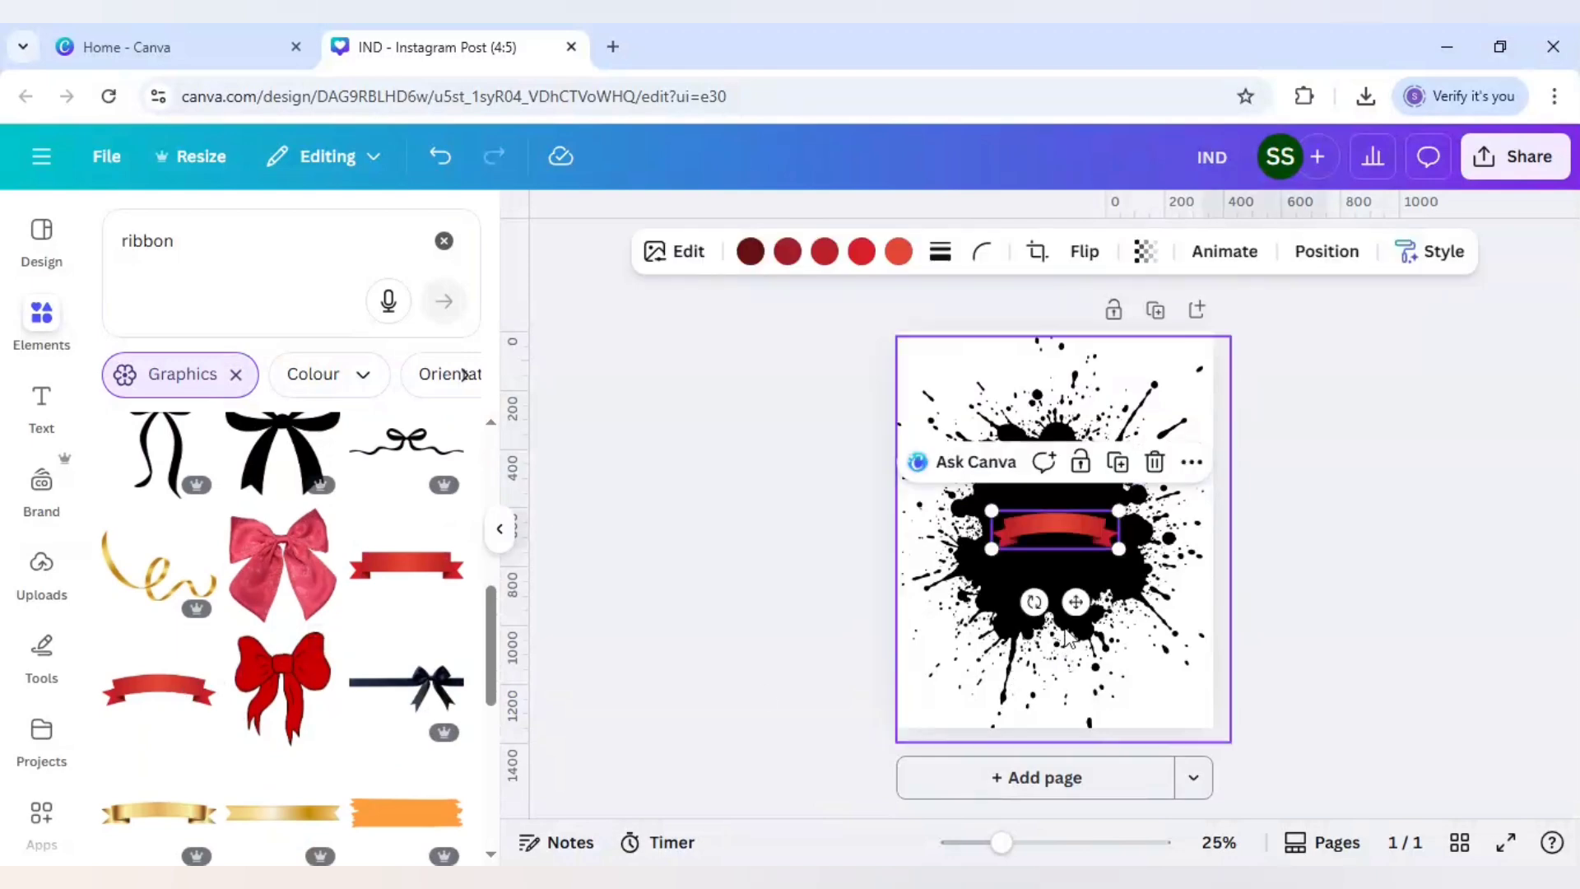
Step: Resize the red ribbon and centre it across the lower part of the black splatter
left_click_drag(983, 551, 944, 563)
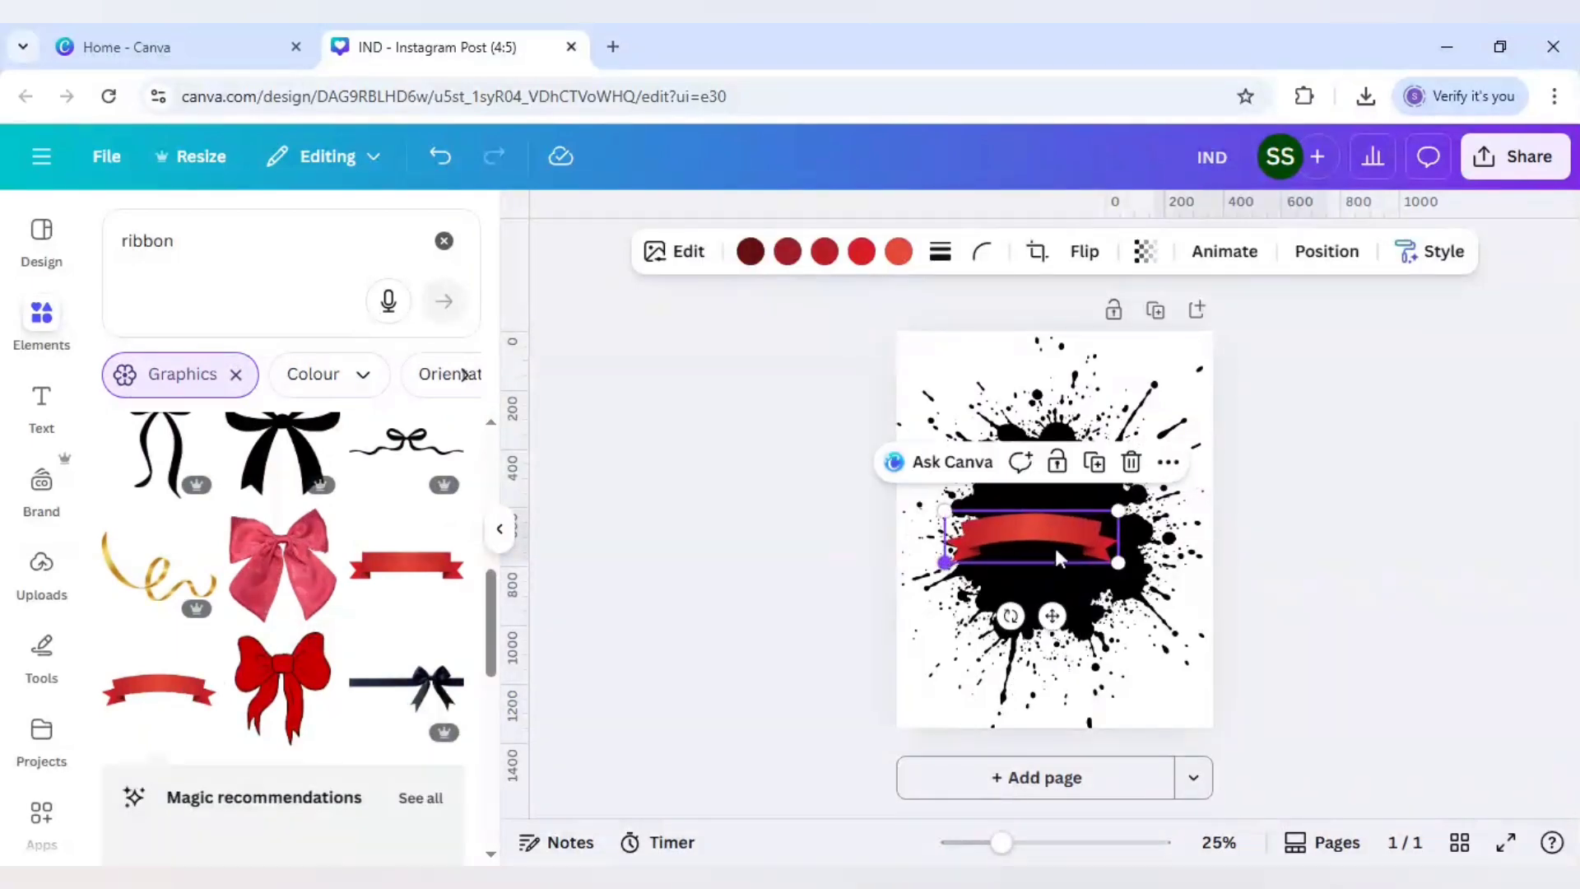
left_click_drag(1060, 556, 1080, 610)
left_click_drag(1152, 646, 1116, 632)
left_click_drag(1024, 603, 1028, 609)
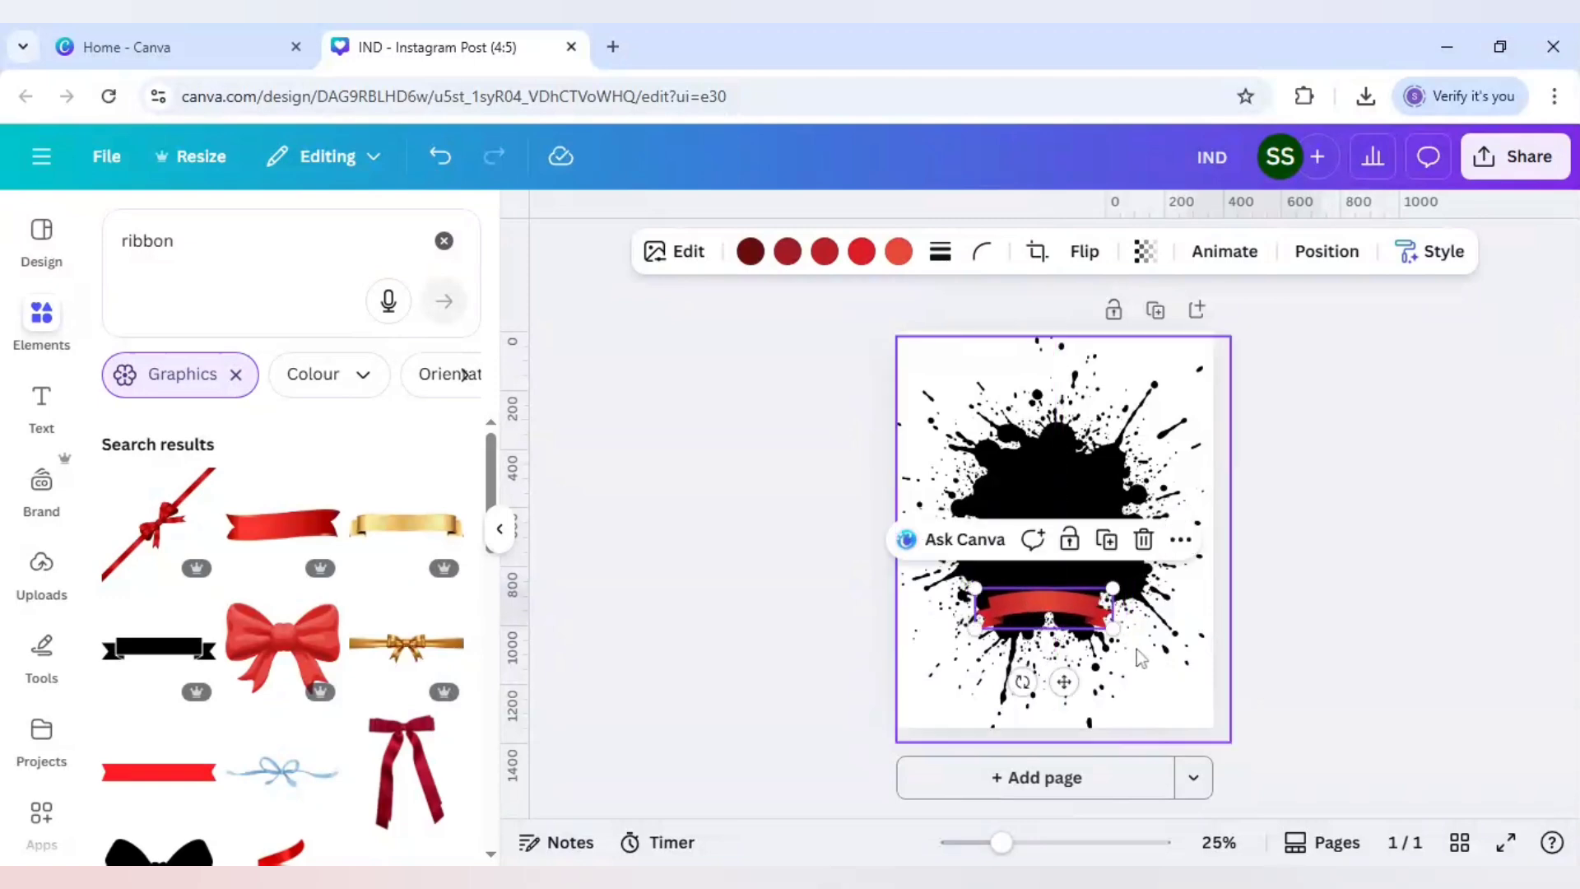
Step: Change all five red shades of the ribbon to white
left_click(750, 251)
left_click(442, 691)
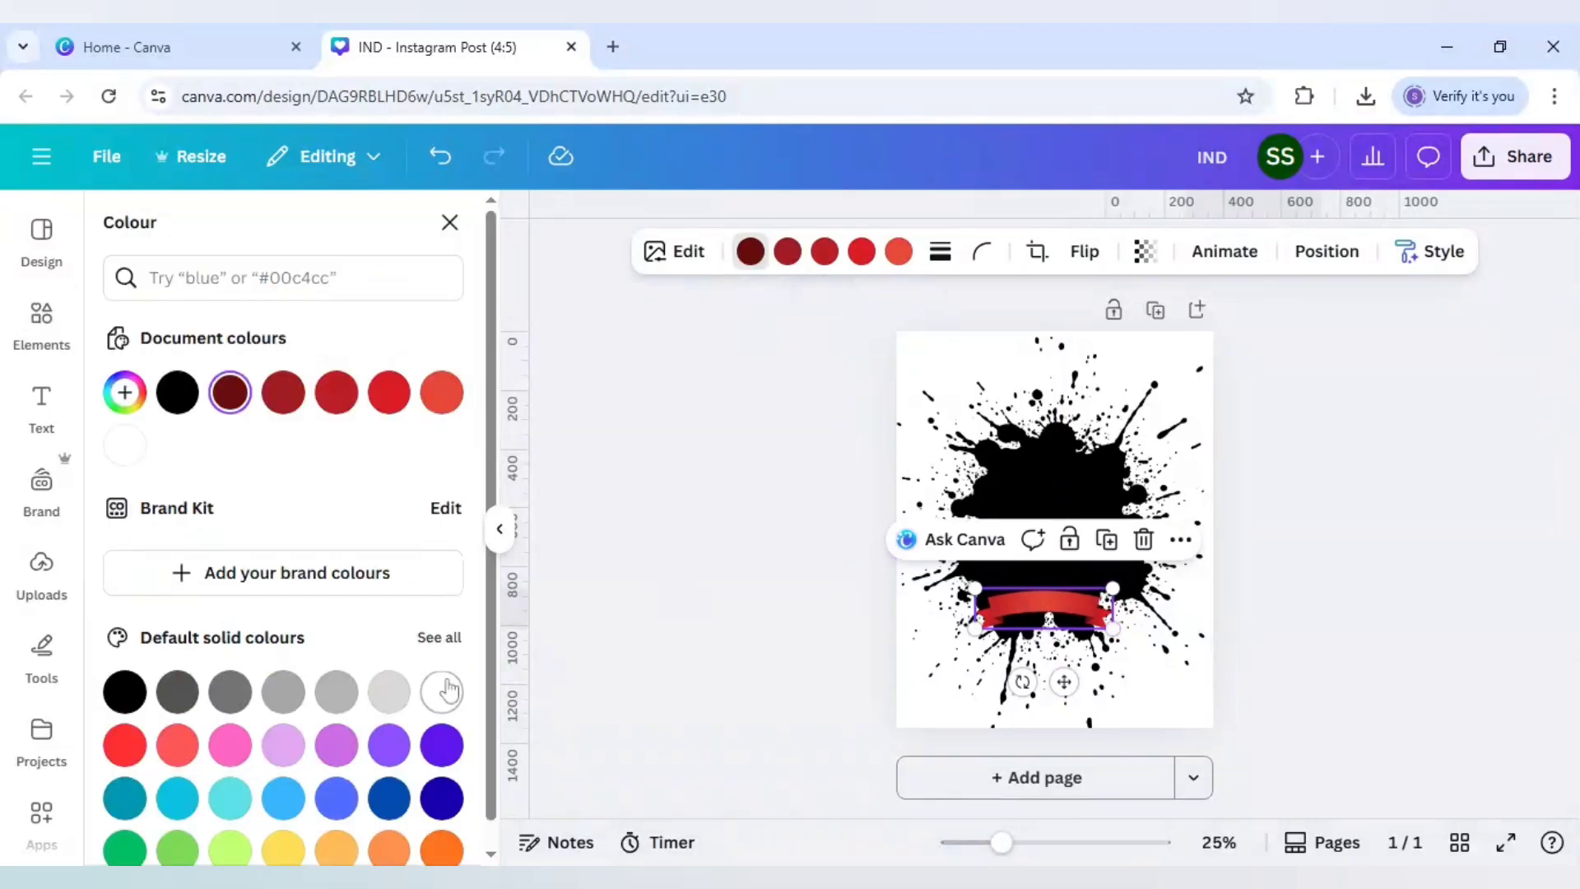
left_click(784, 261)
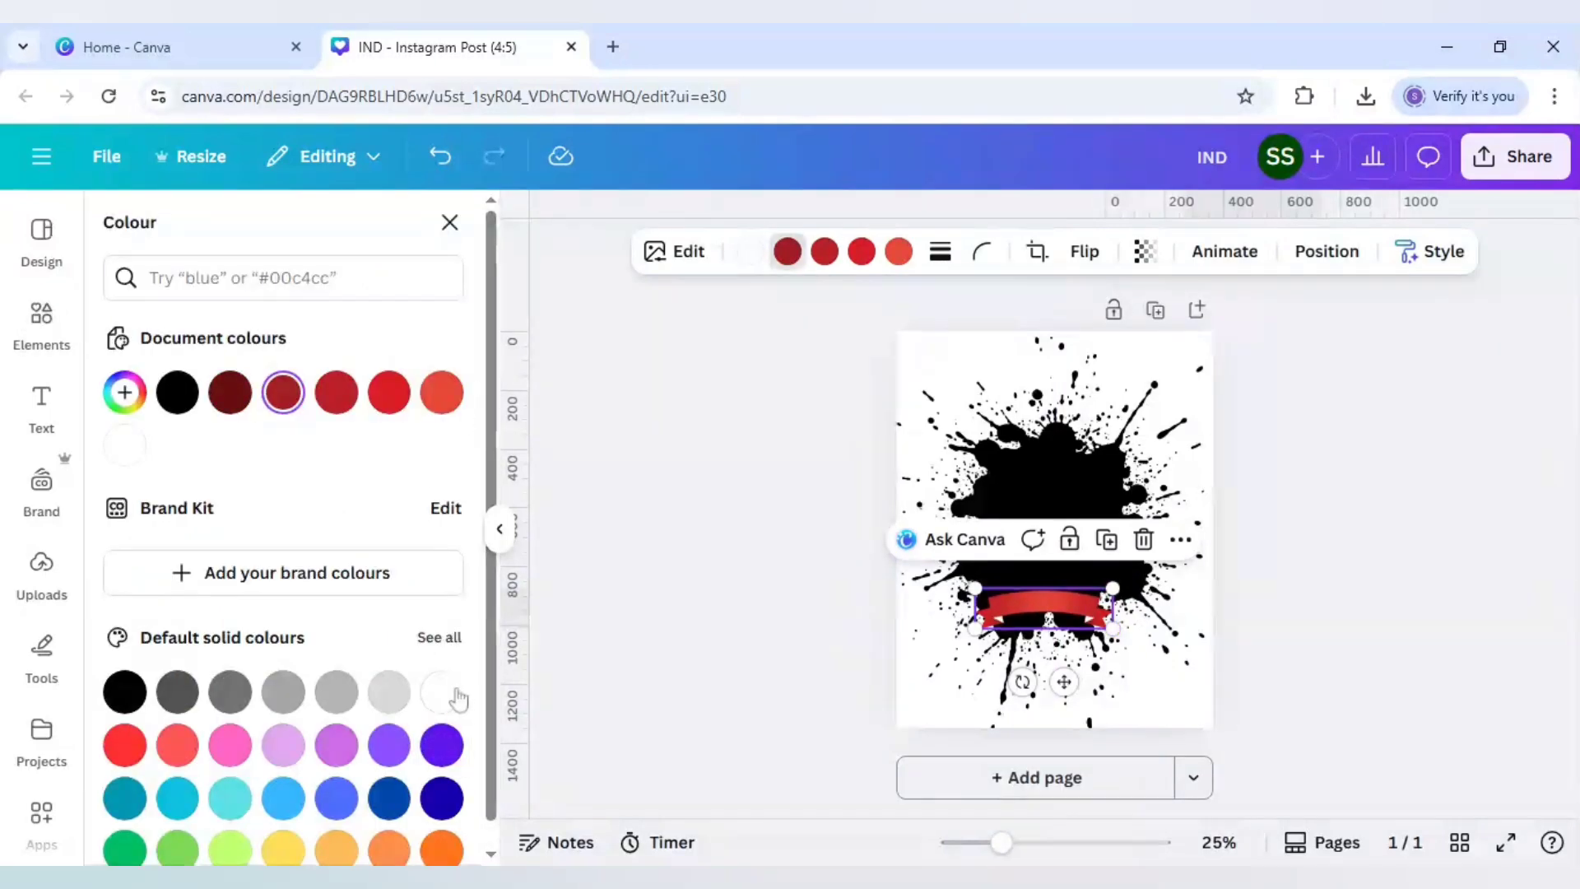
left_click(442, 691)
left_click(824, 251)
left_click(441, 691)
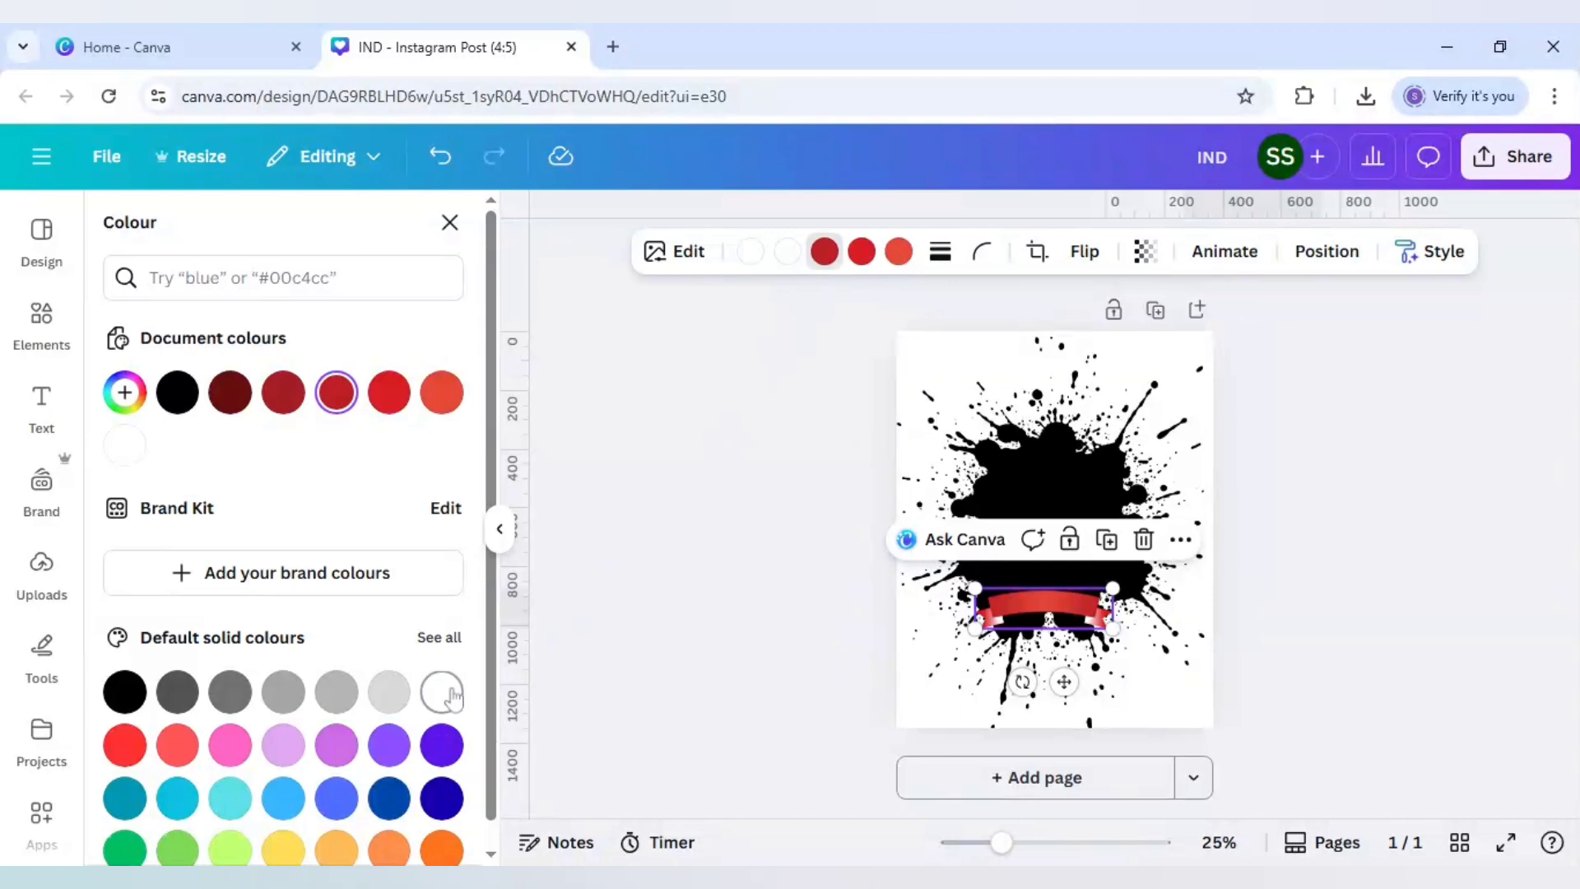
left_click(452, 685)
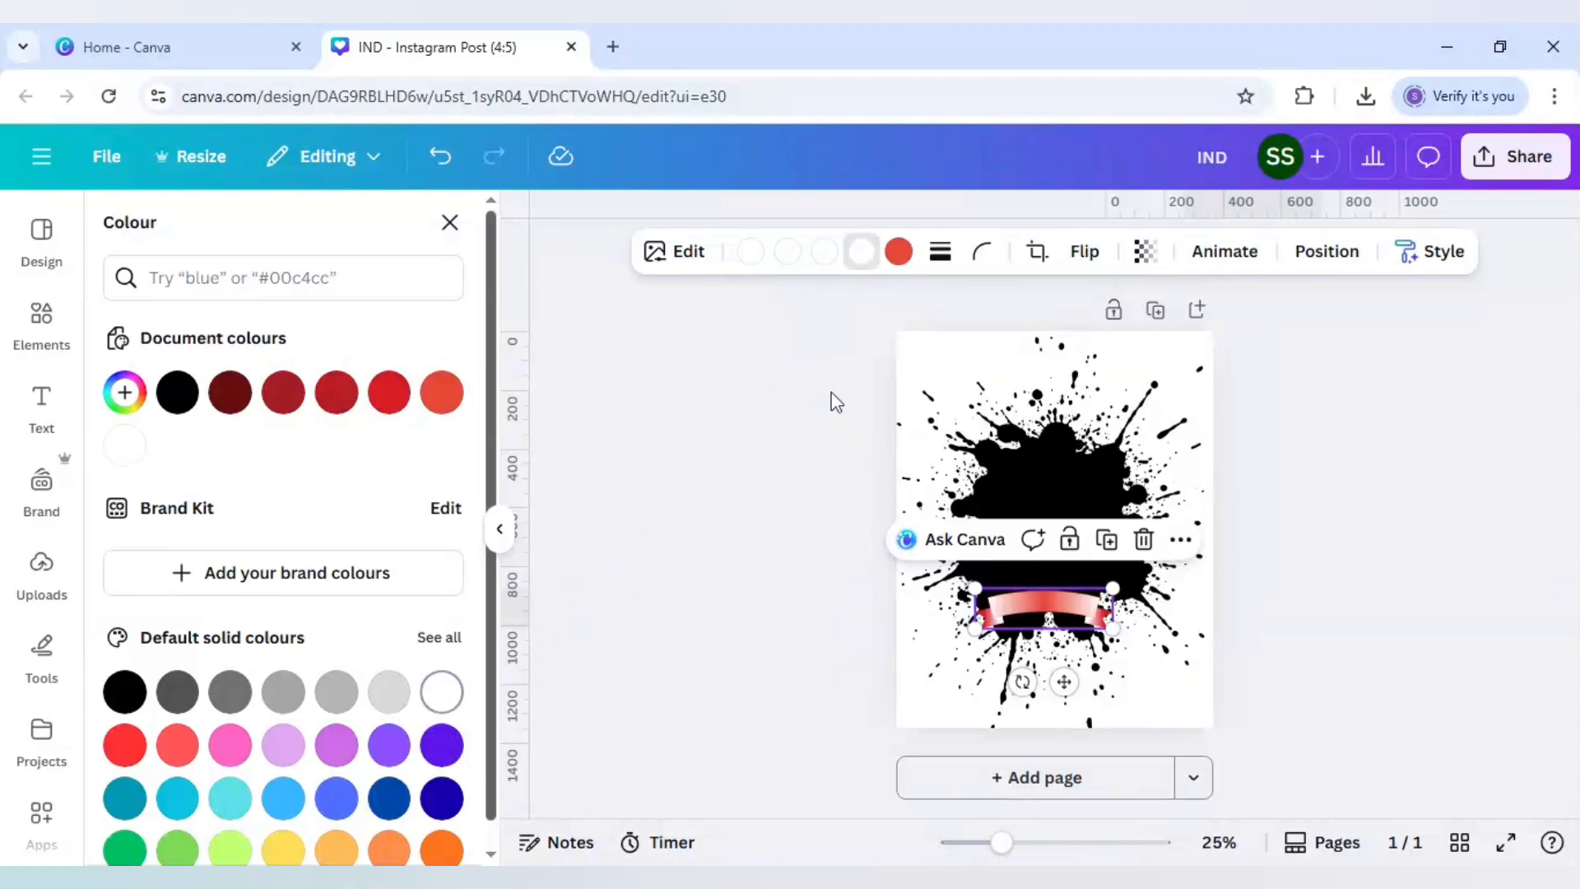
left_click(903, 265)
left_click(442, 691)
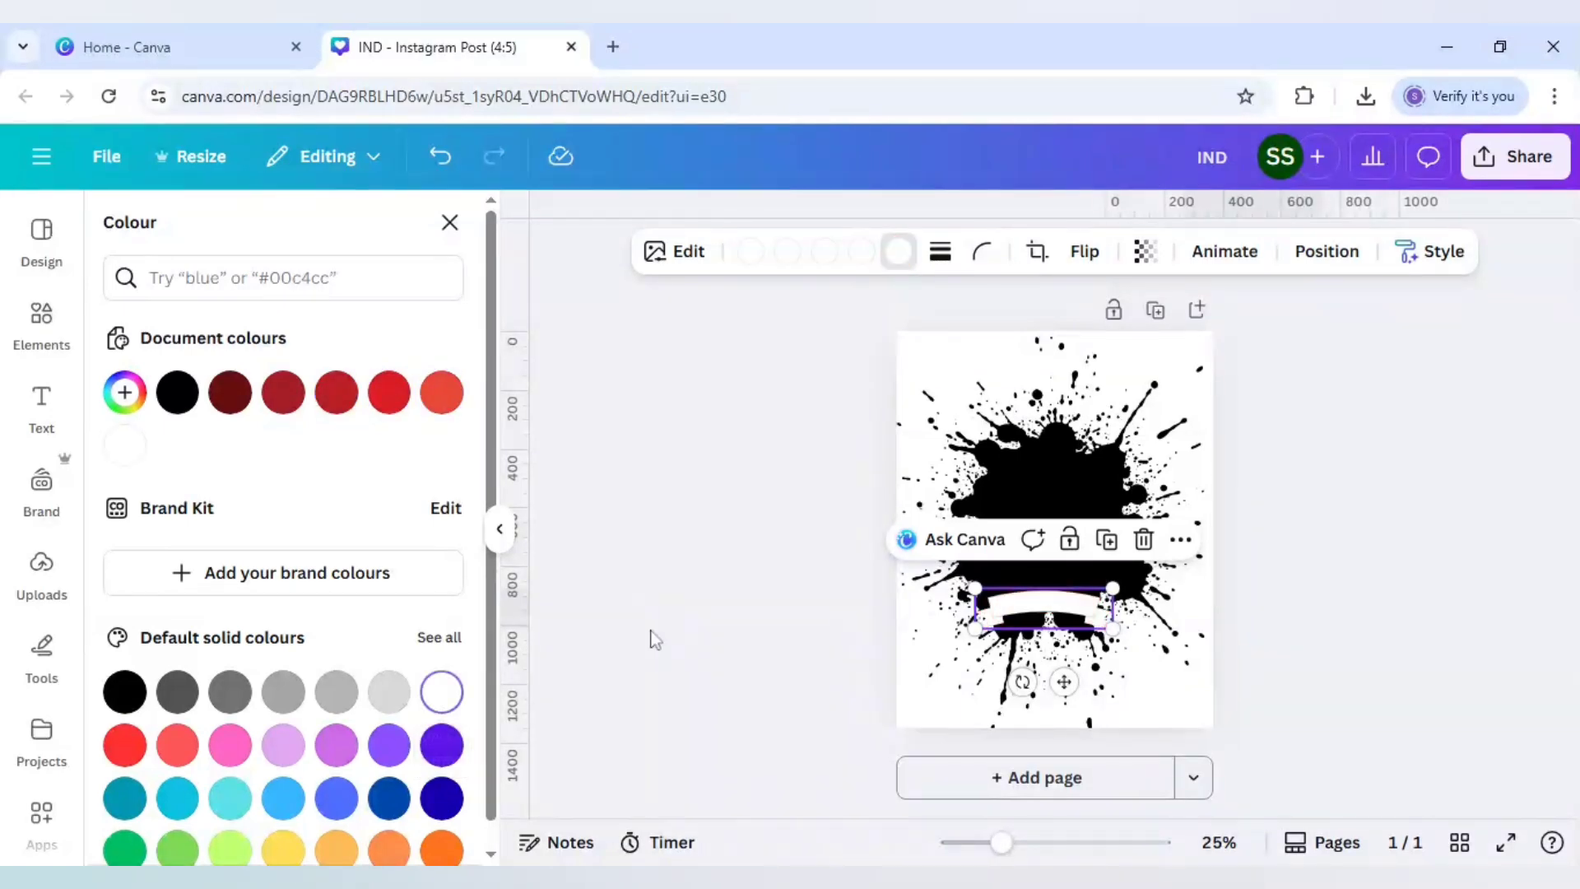
left_click(662, 621)
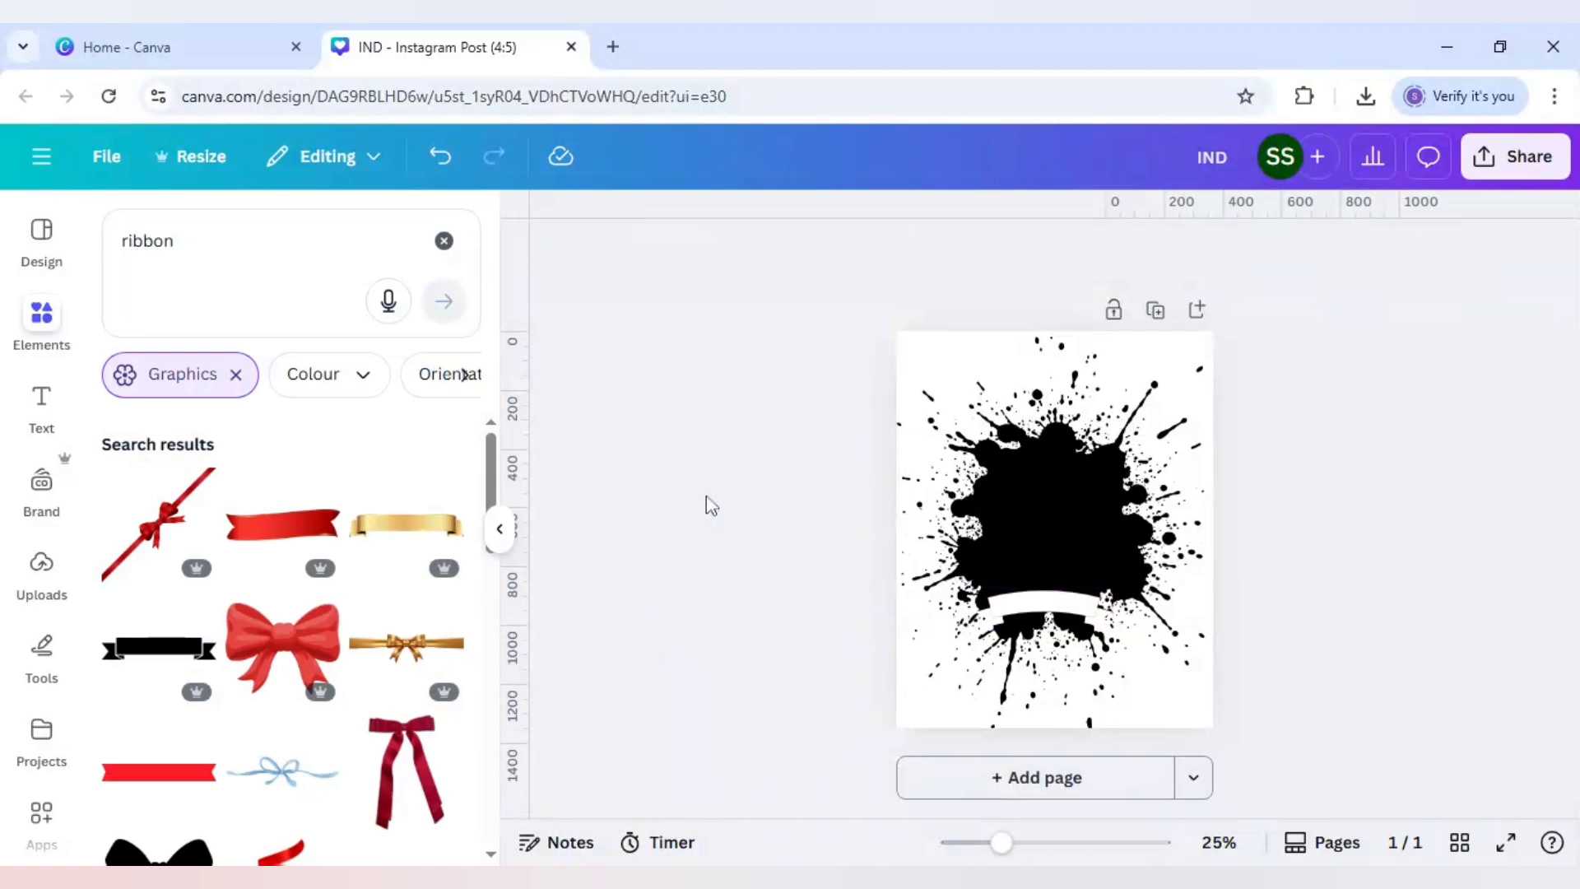
Step: Search the elements for "indonesia" and show all matching photos instead of graphics
left_click_drag(173, 240, 70, 259)
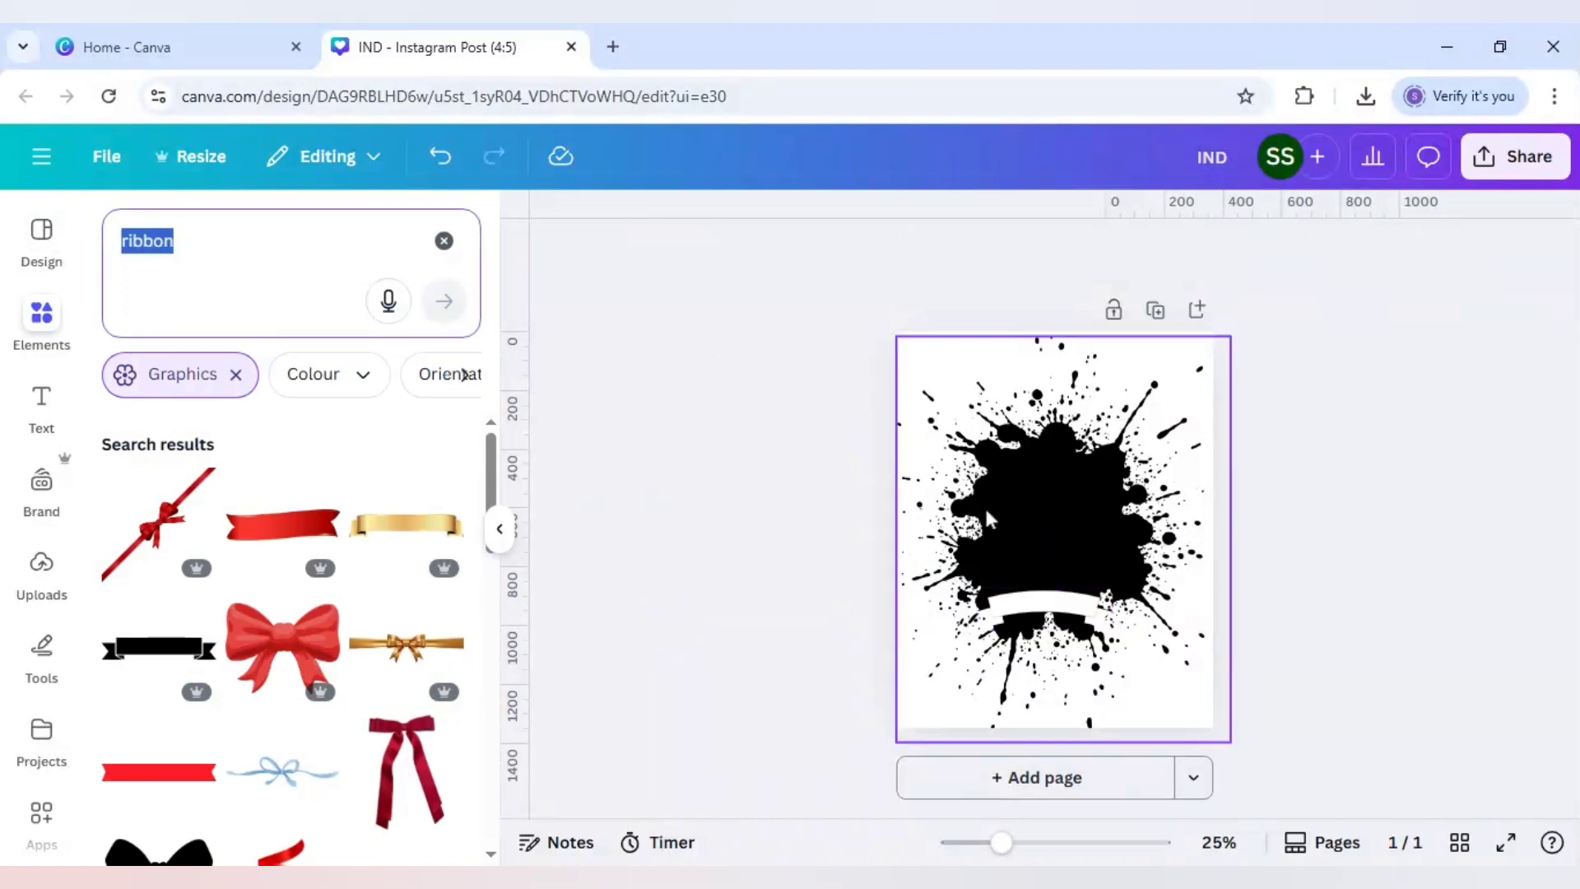
type("in")
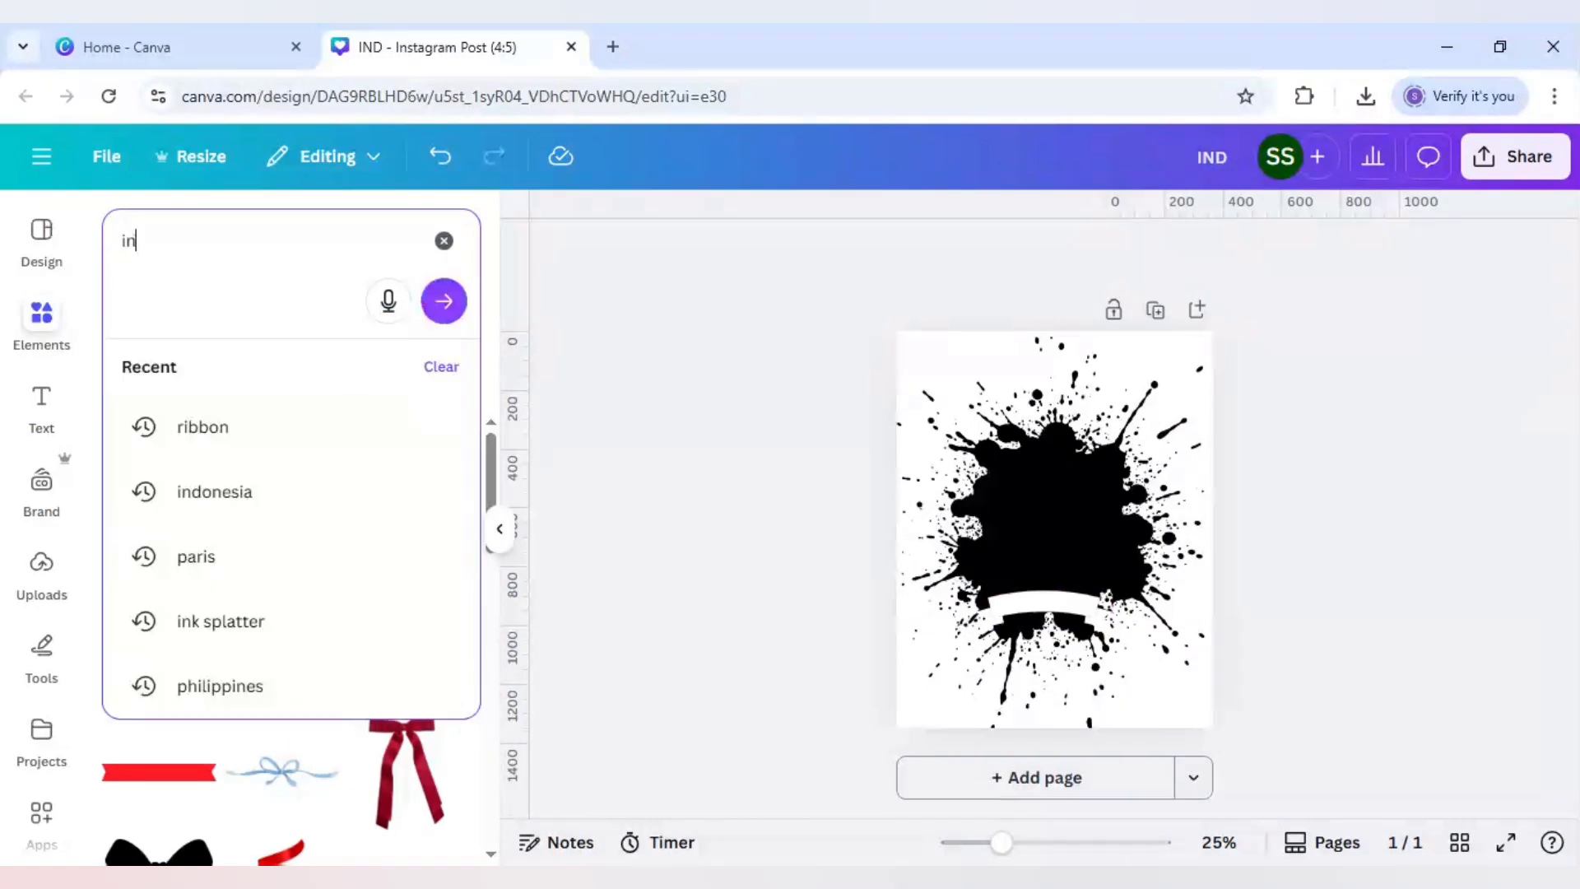
type("donesia")
key("Return")
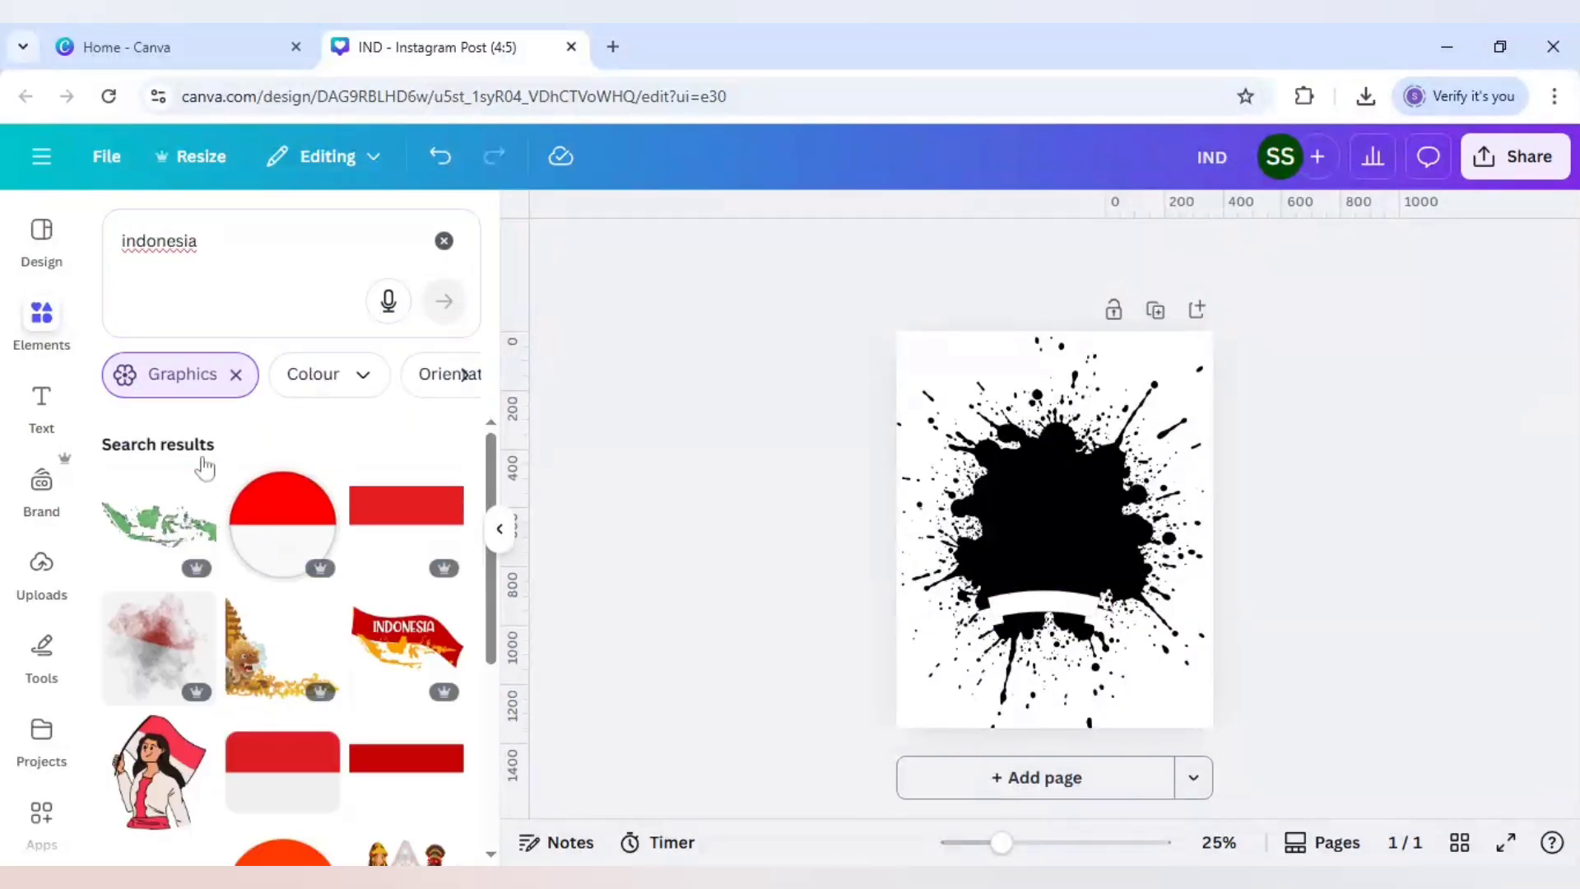
left_click(236, 375)
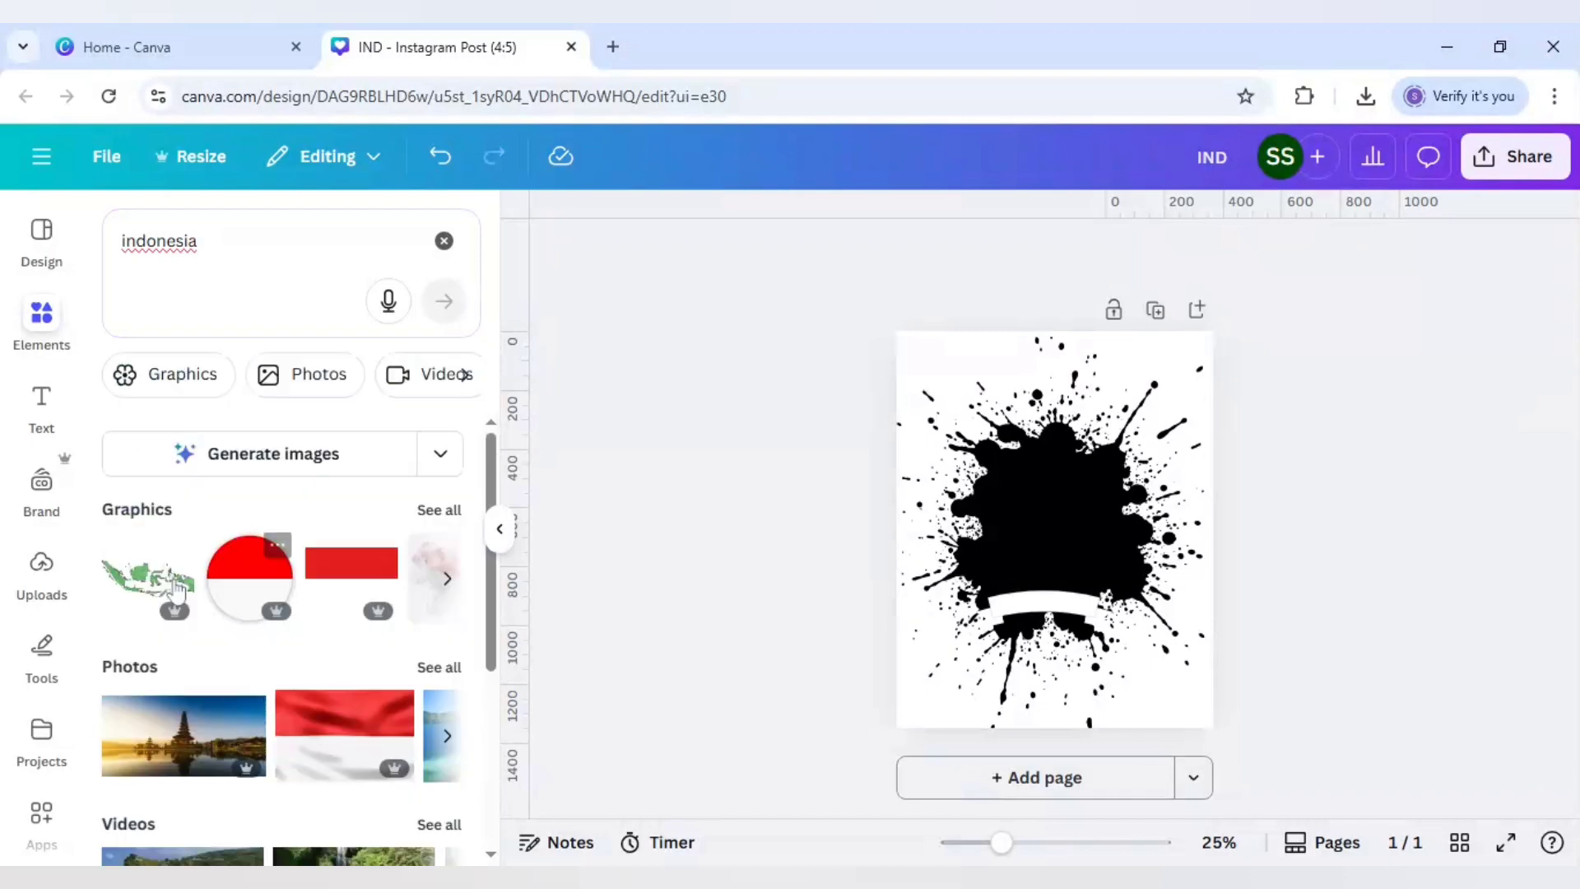
left_click(441, 668)
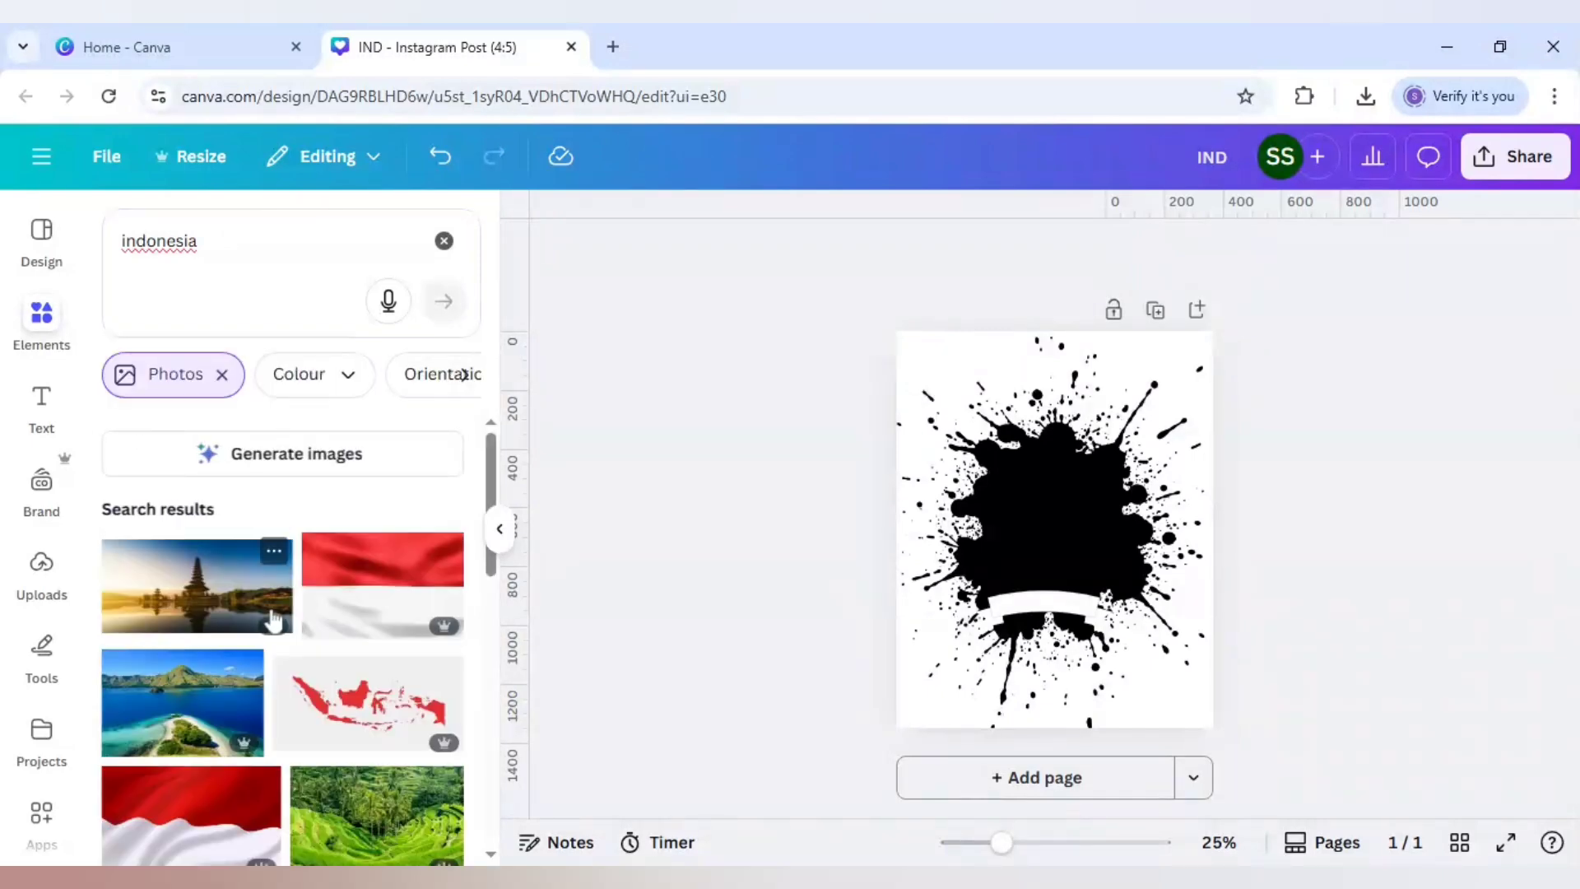
Step: Add the photo of the lakeside temple with blue mountains and enlarge it over the middle of the splatter
scroll(284, 683, "down", 4)
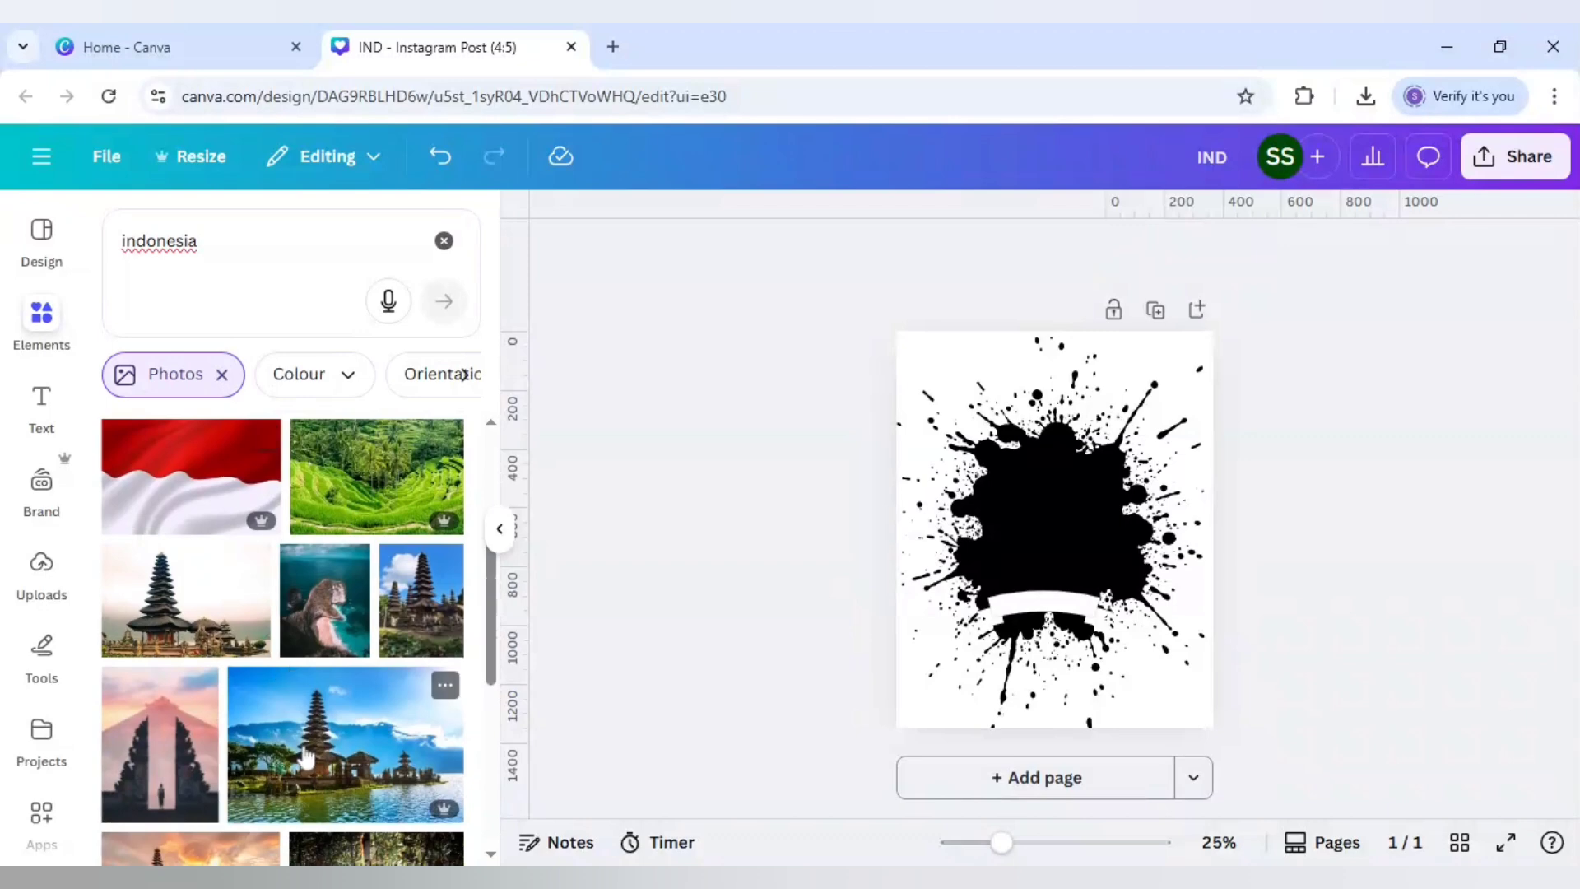
left_click(304, 757)
left_click_drag(1185, 615, 1204, 627)
left_click_drag(927, 628, 905, 645)
left_click_drag(1221, 445, 1266, 416)
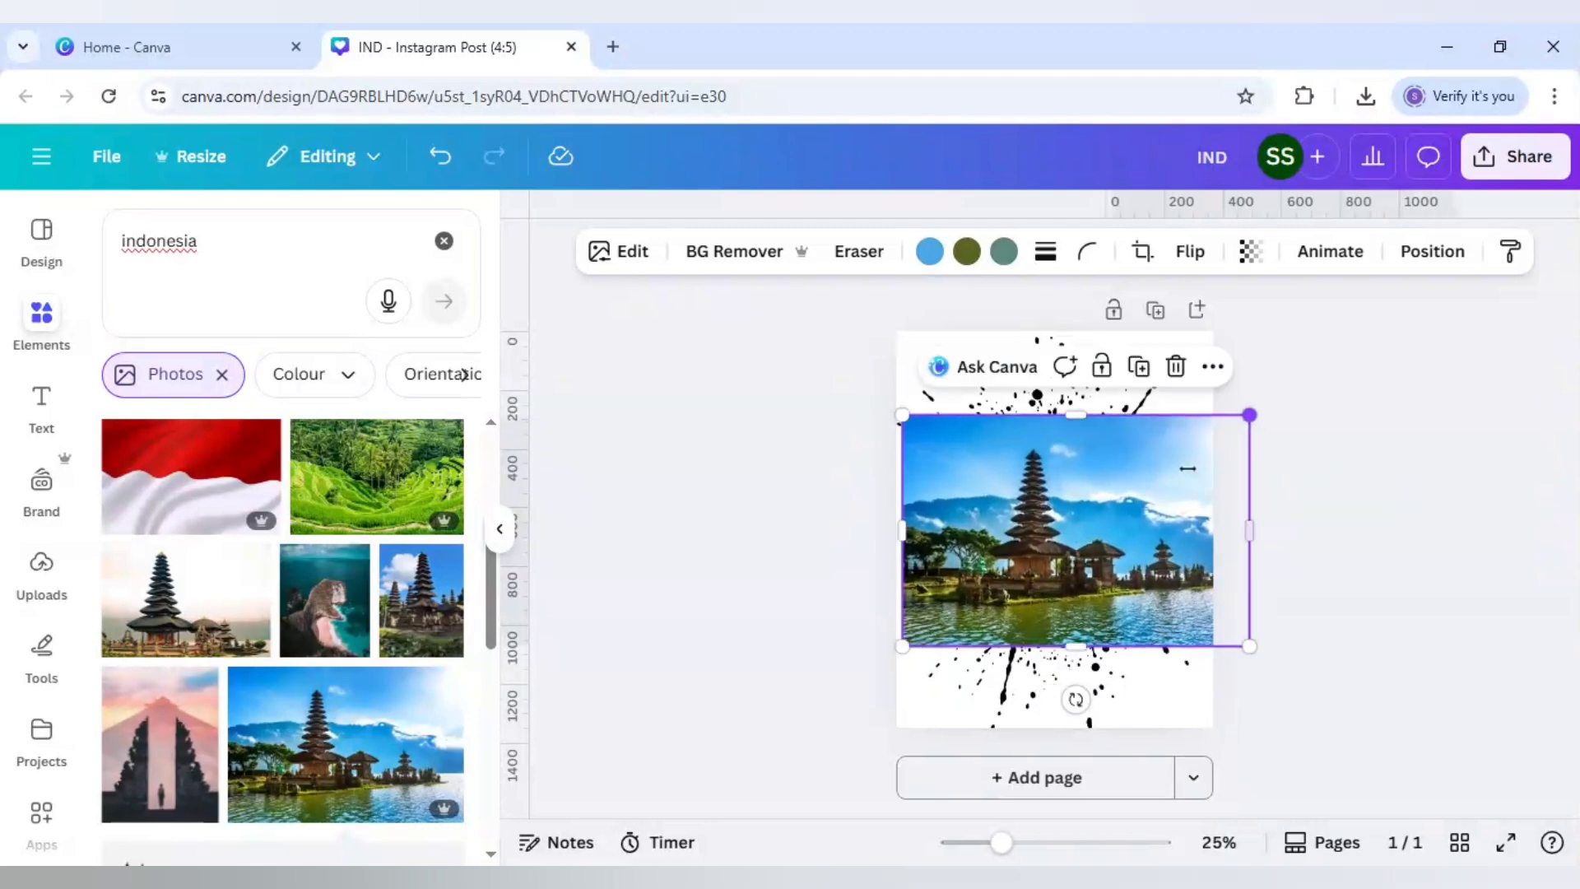
Step: Set the temple photo's transparency to 61, then enlarge and shift it to span the page's full width over the splatter
left_click(1249, 252)
left_click_drag(1214, 346, 1185, 350)
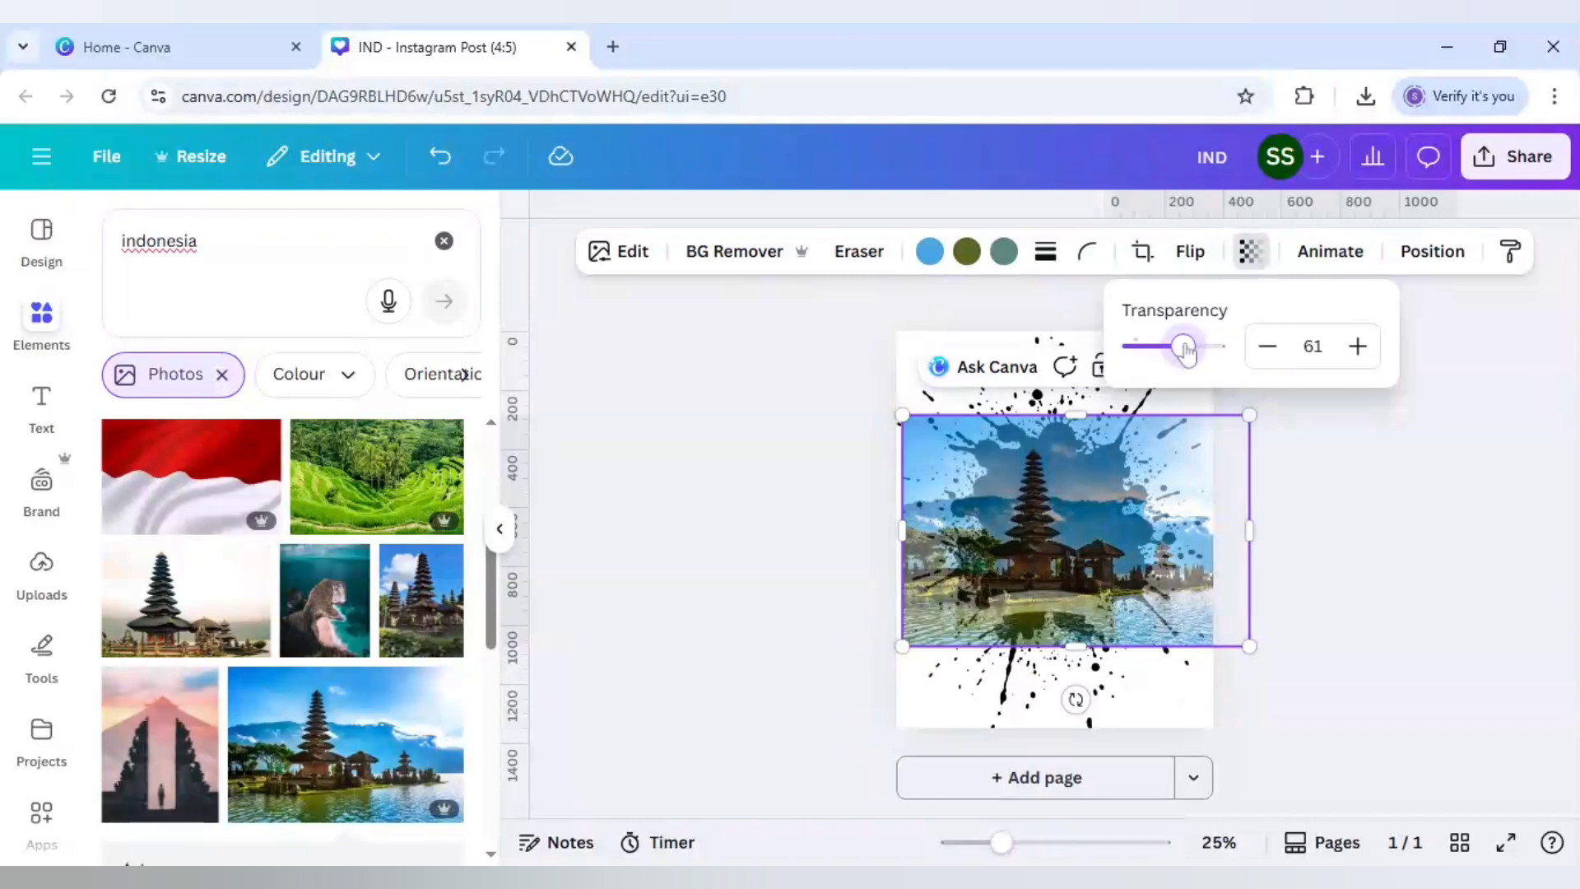
left_click(869, 516)
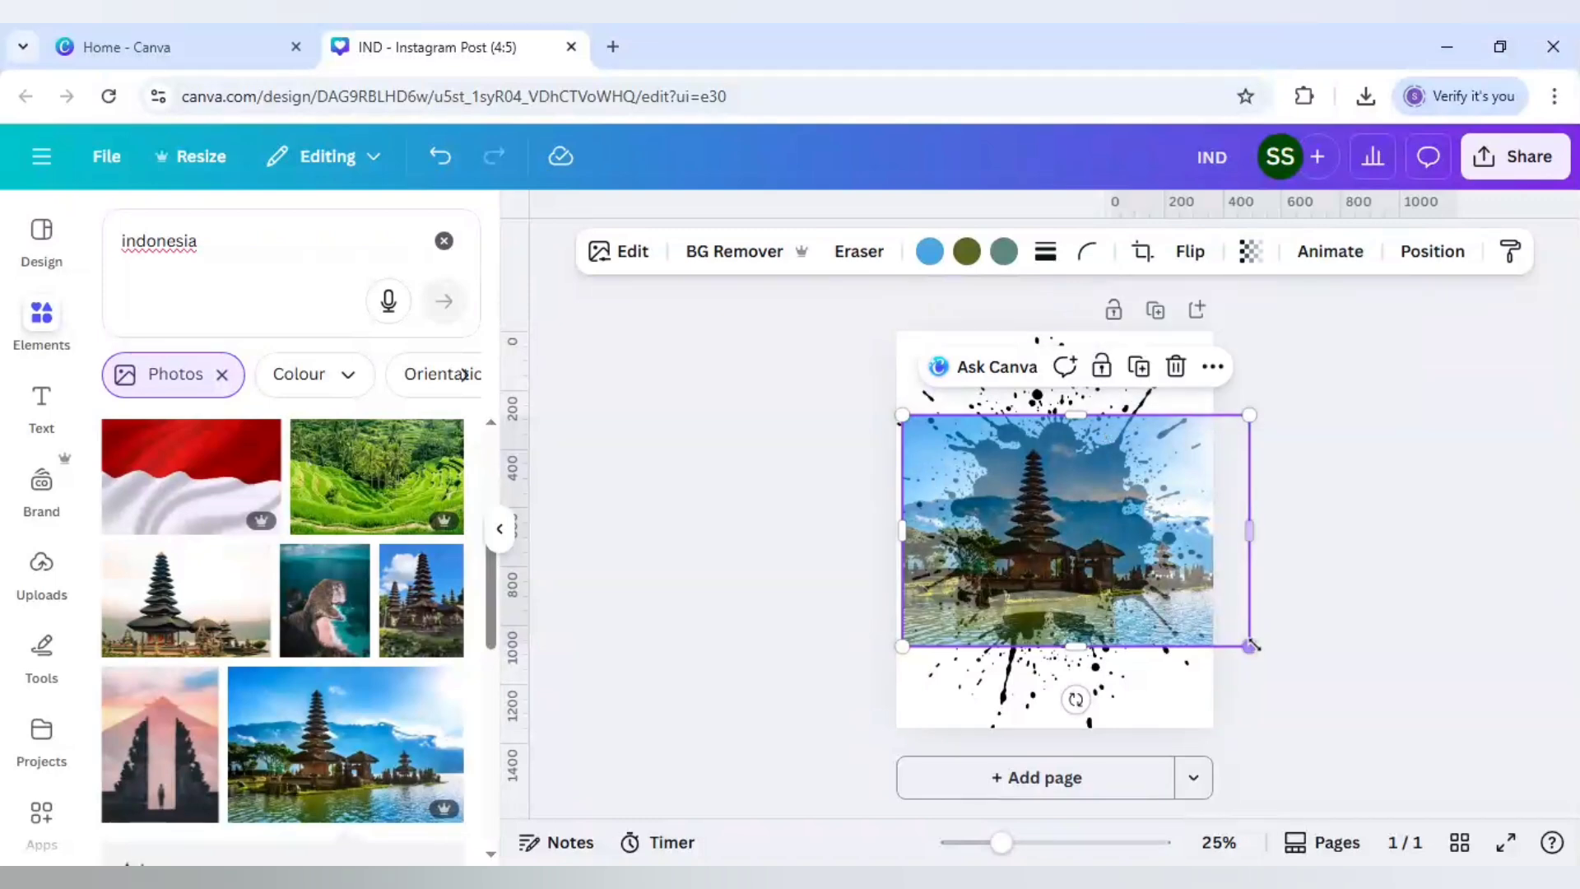
left_click_drag(902, 646, 887, 656)
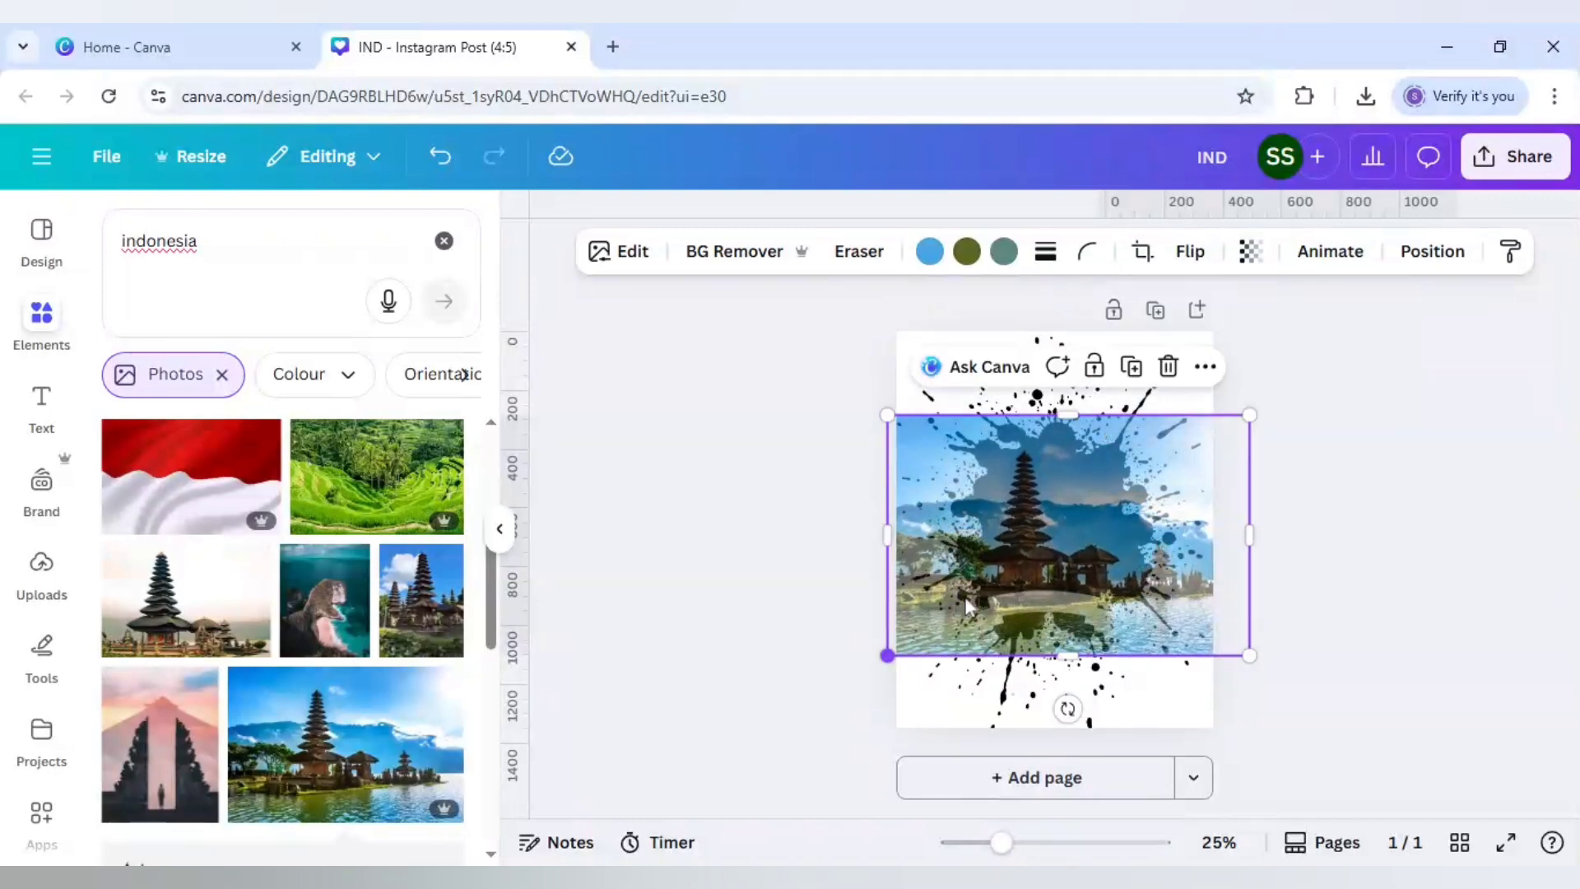
left_click_drag(1051, 552, 1051, 549)
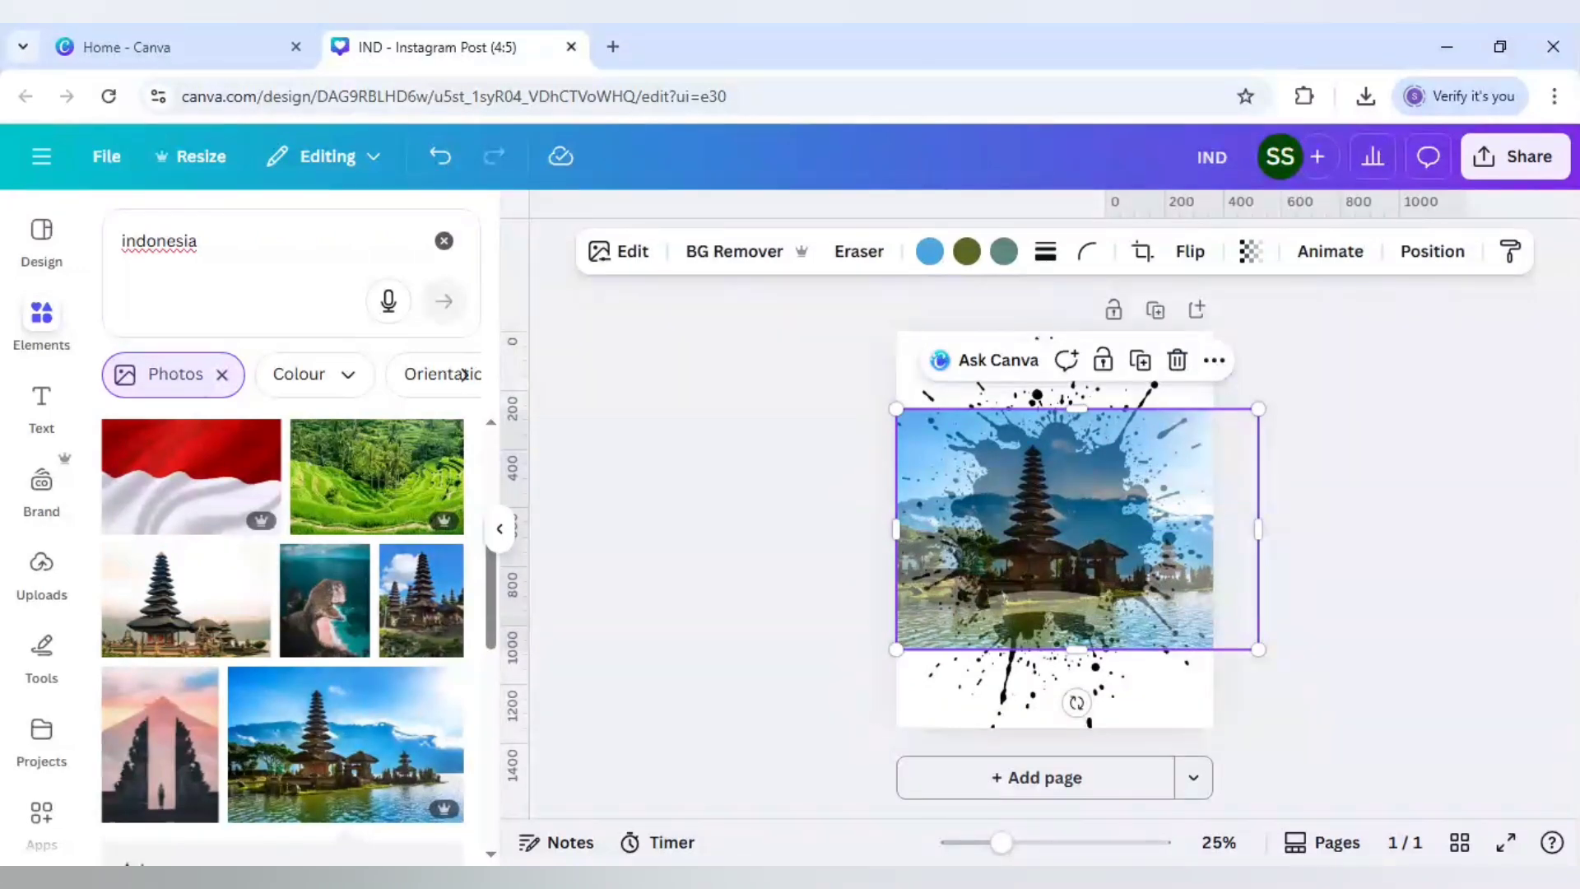
Step: Move the temple photo from the splatter page to a new second page and set its transparency to 100
key("Delete")
left_click(1023, 777)
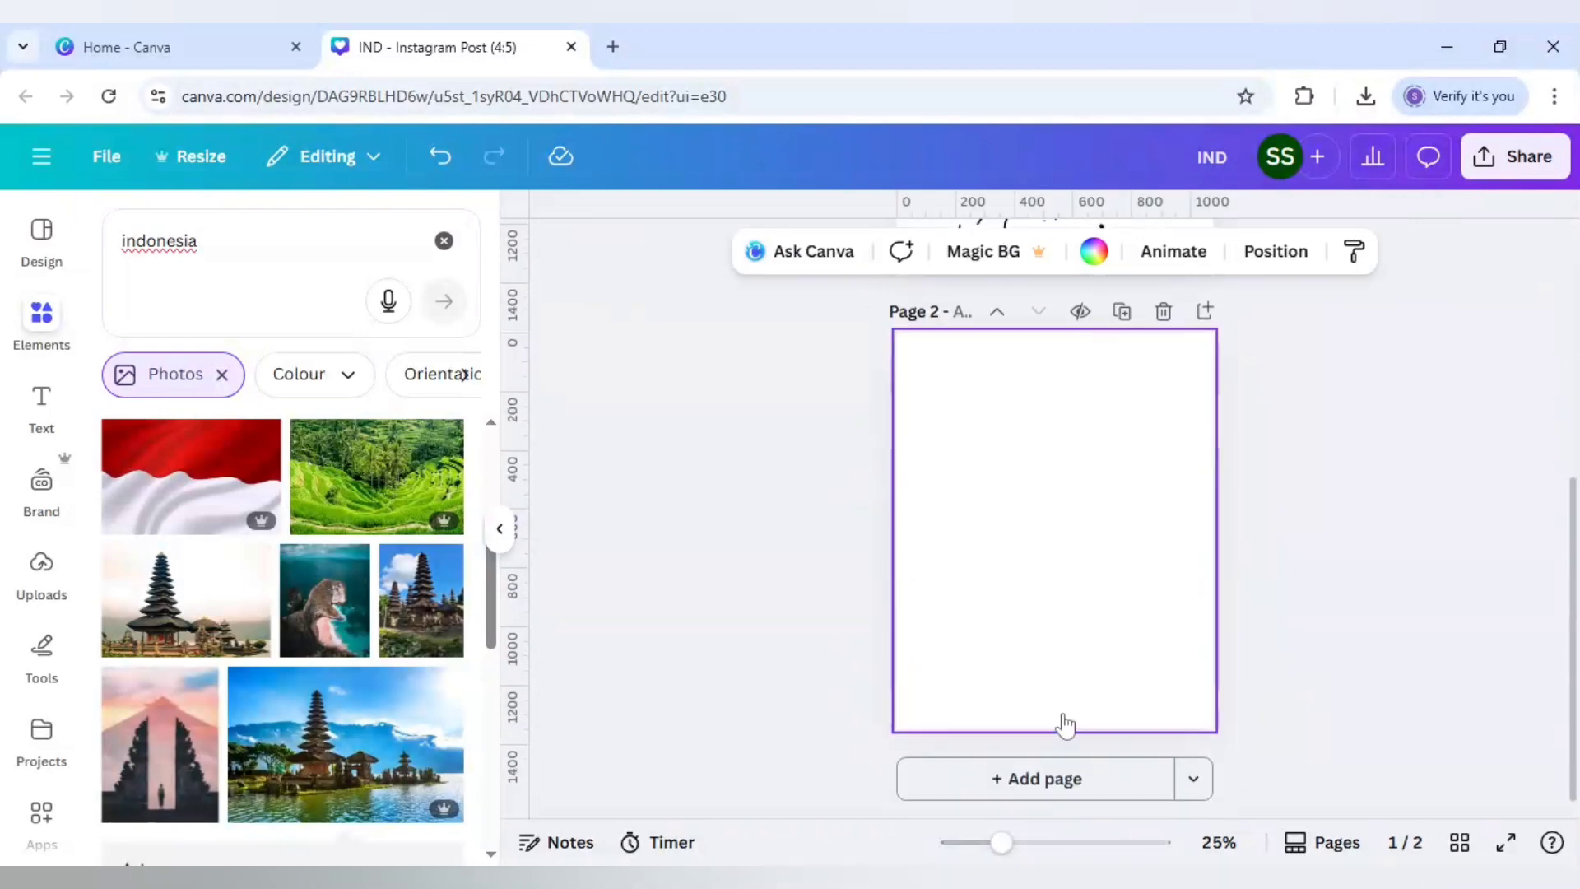
key("ctrl+v")
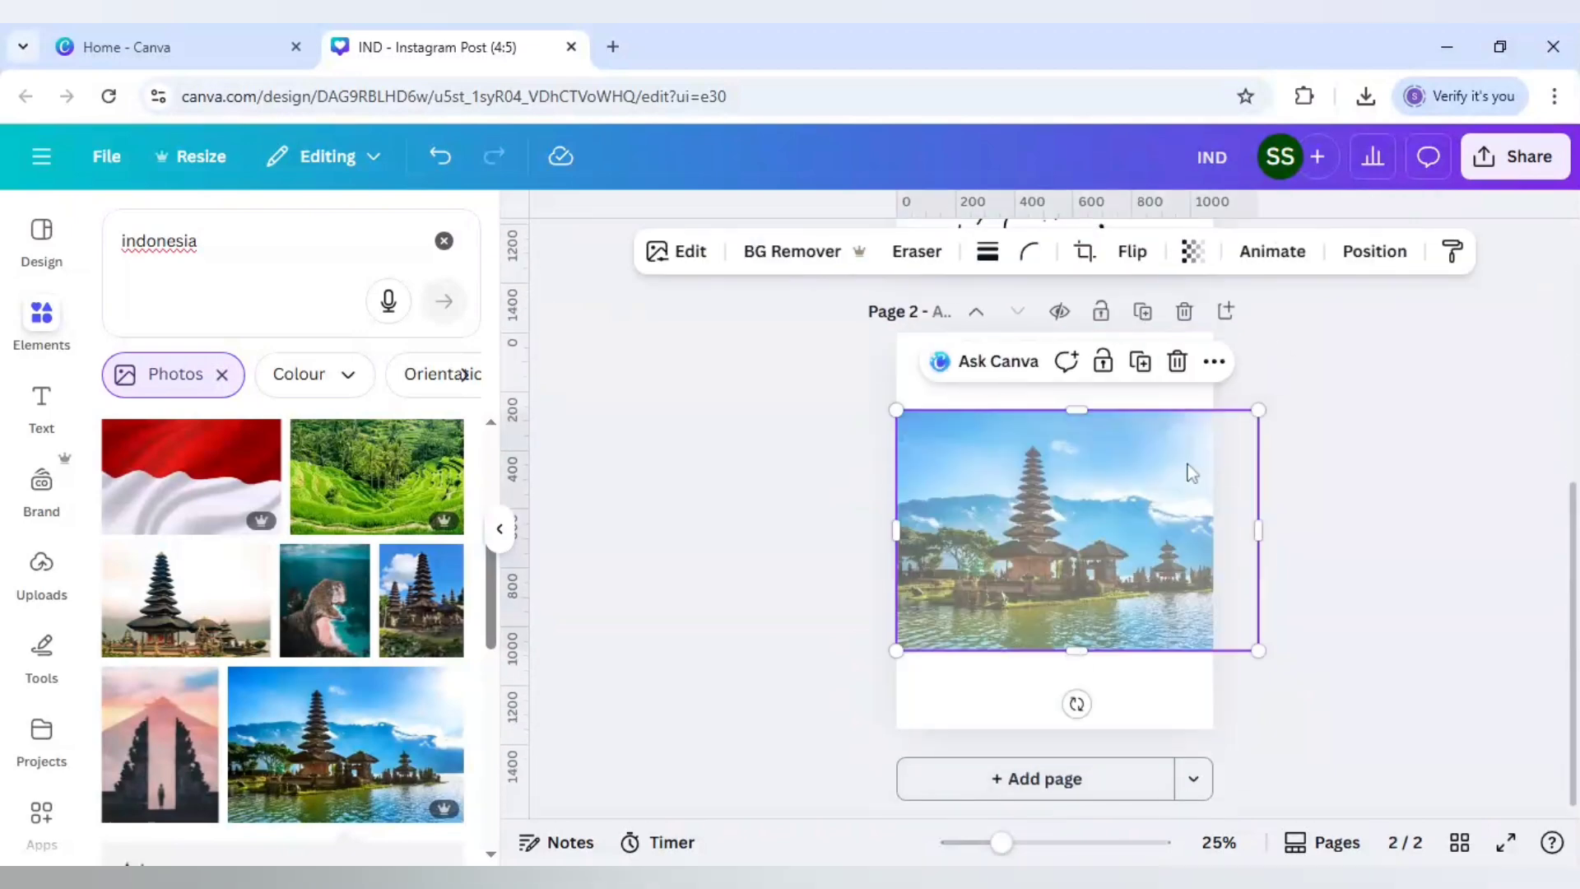
left_click(1193, 252)
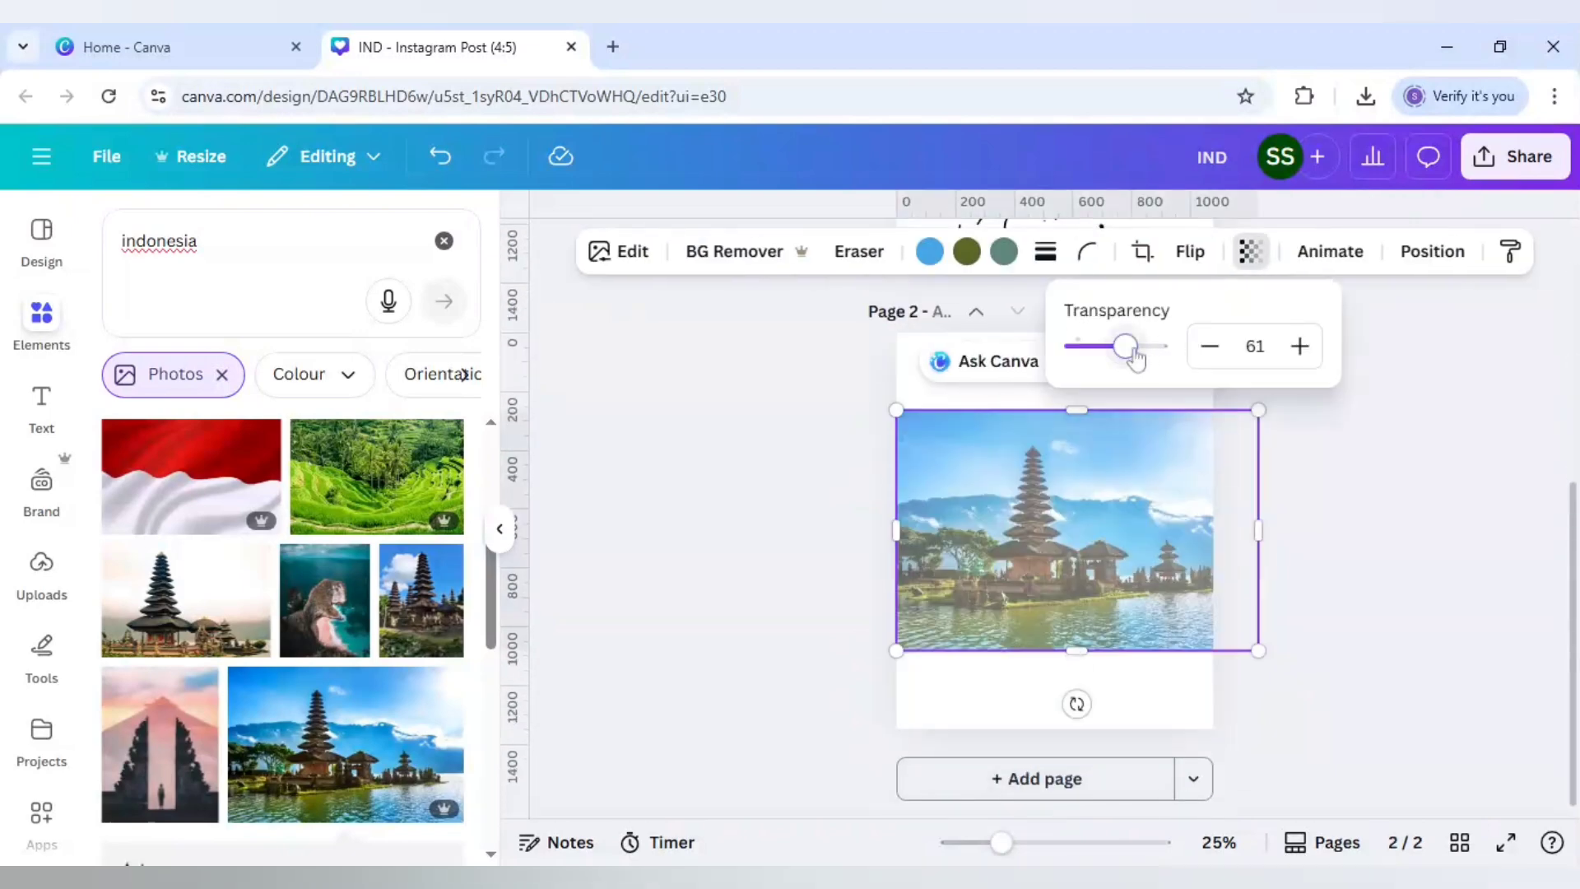
left_click_drag(1135, 356, 1178, 357)
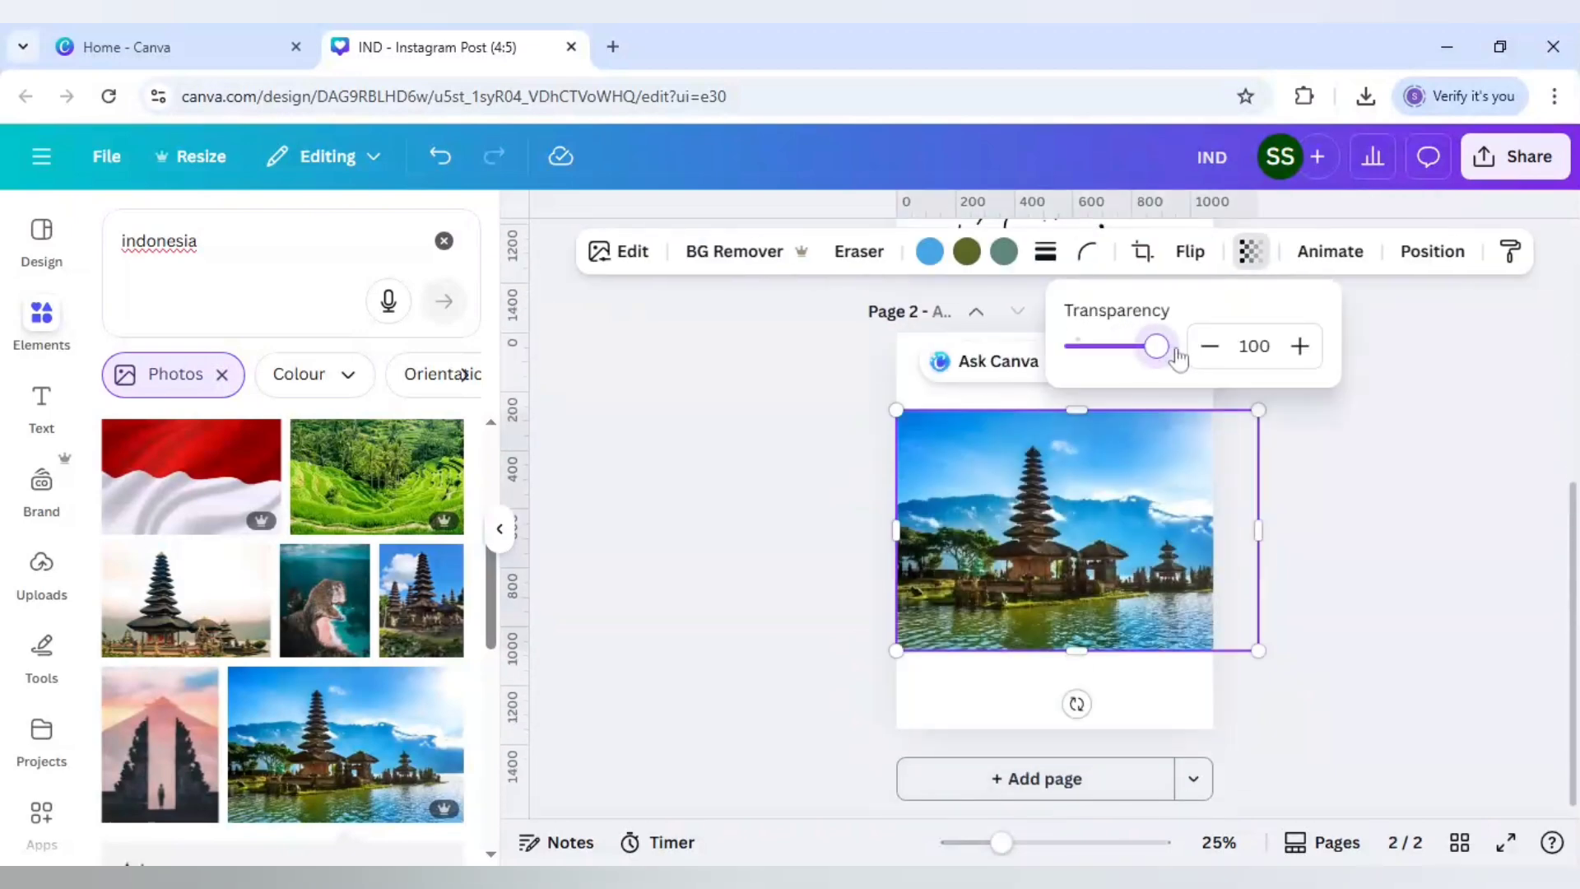
Step: Extend the temple photo to the whole page with Magic Expand and keep the fourth generated version
left_click(634, 251)
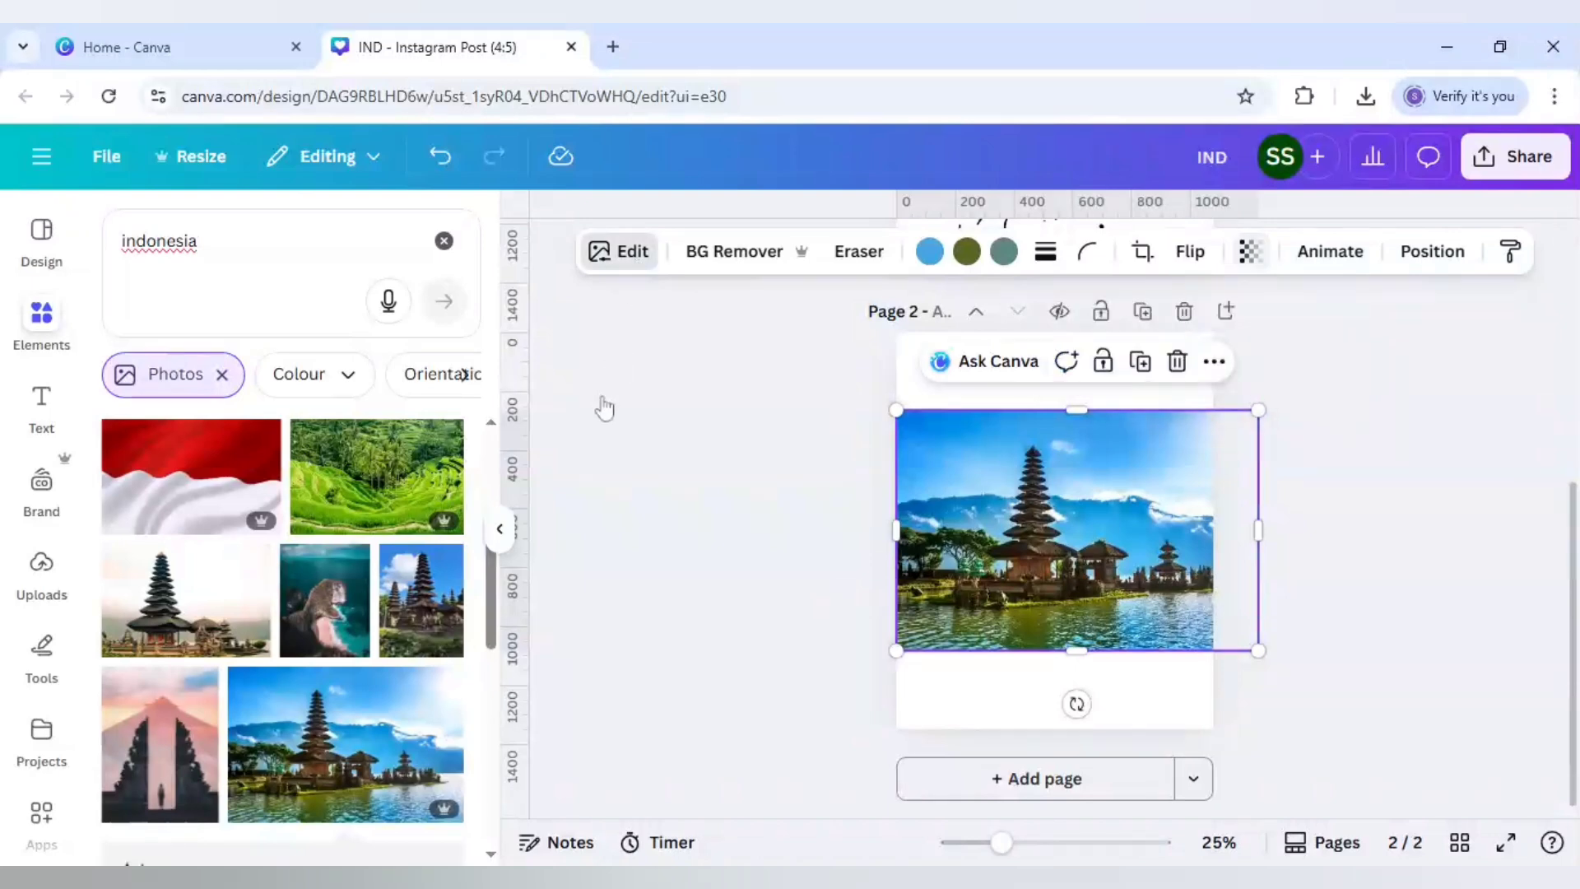
left_click(451, 558)
left_click(451, 558)
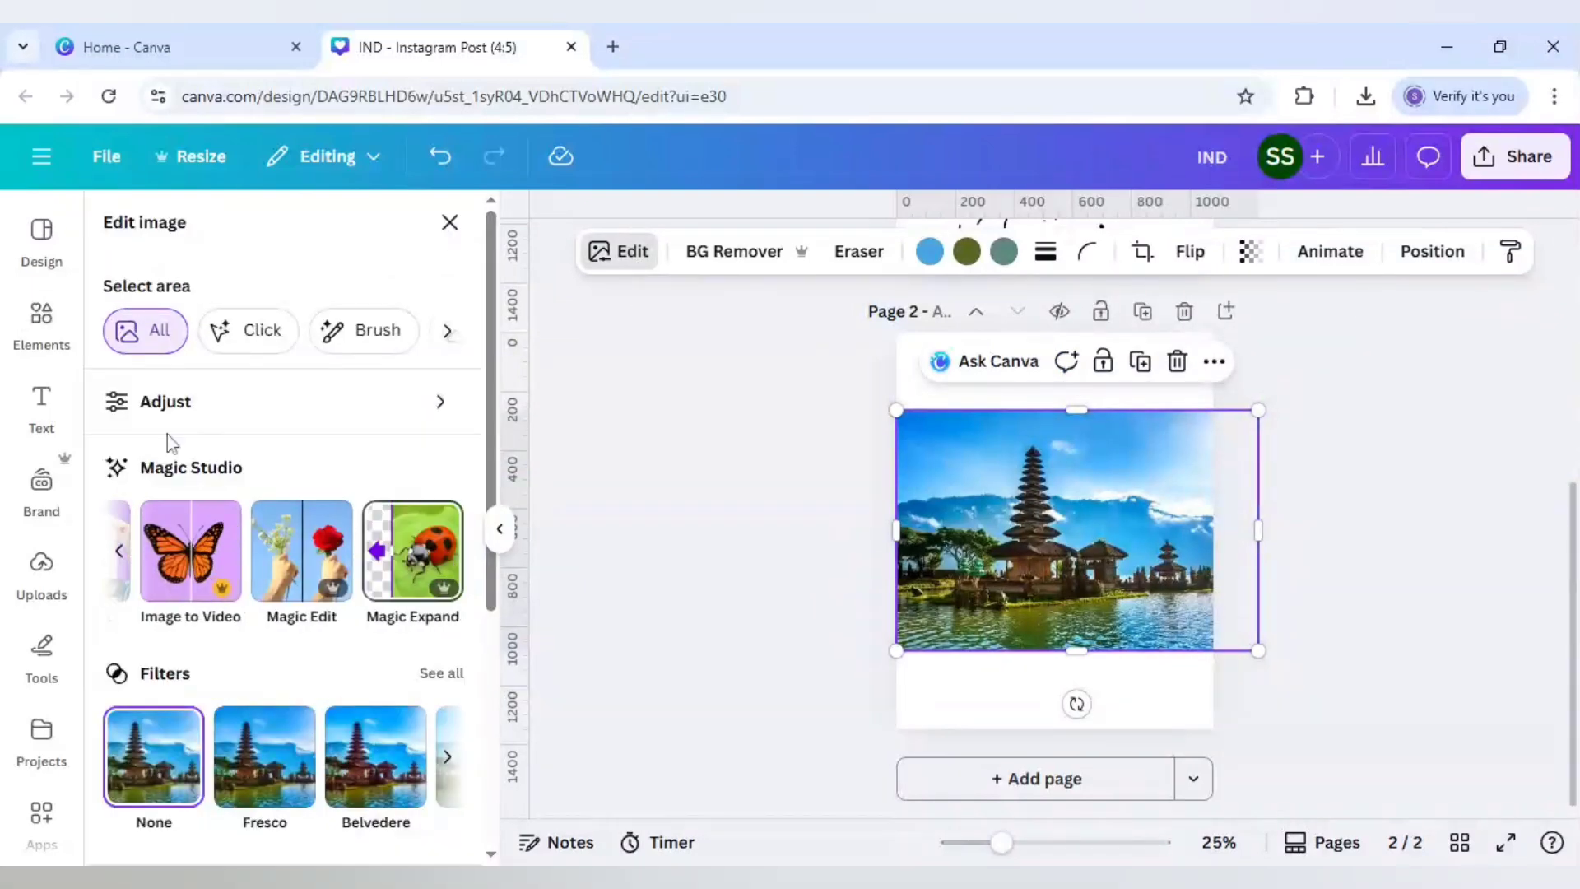
left_click(386, 559)
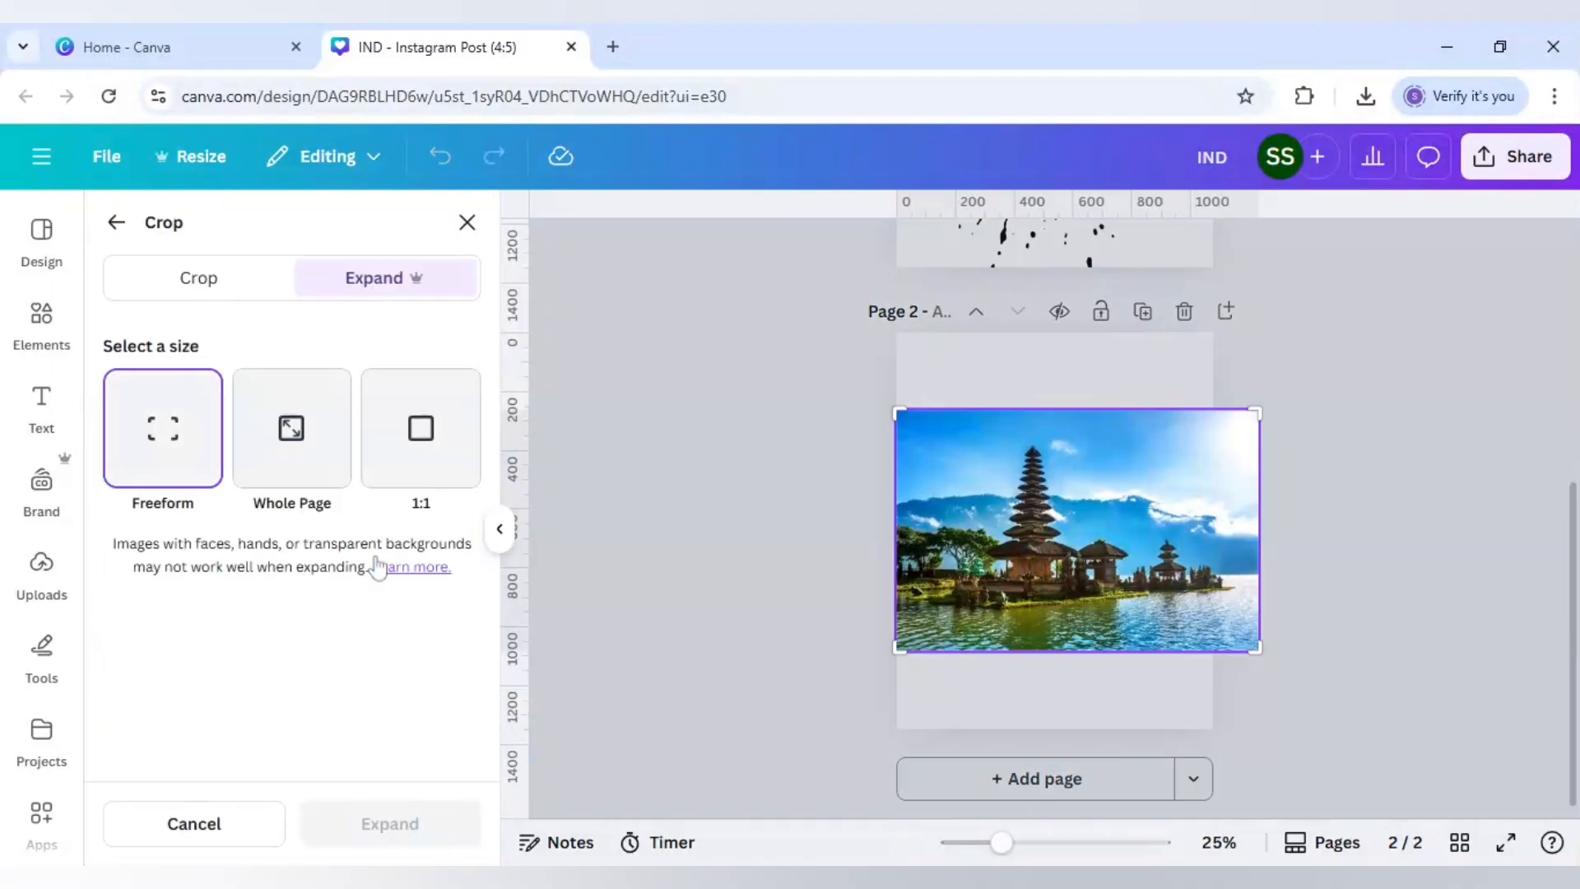
left_click(317, 423)
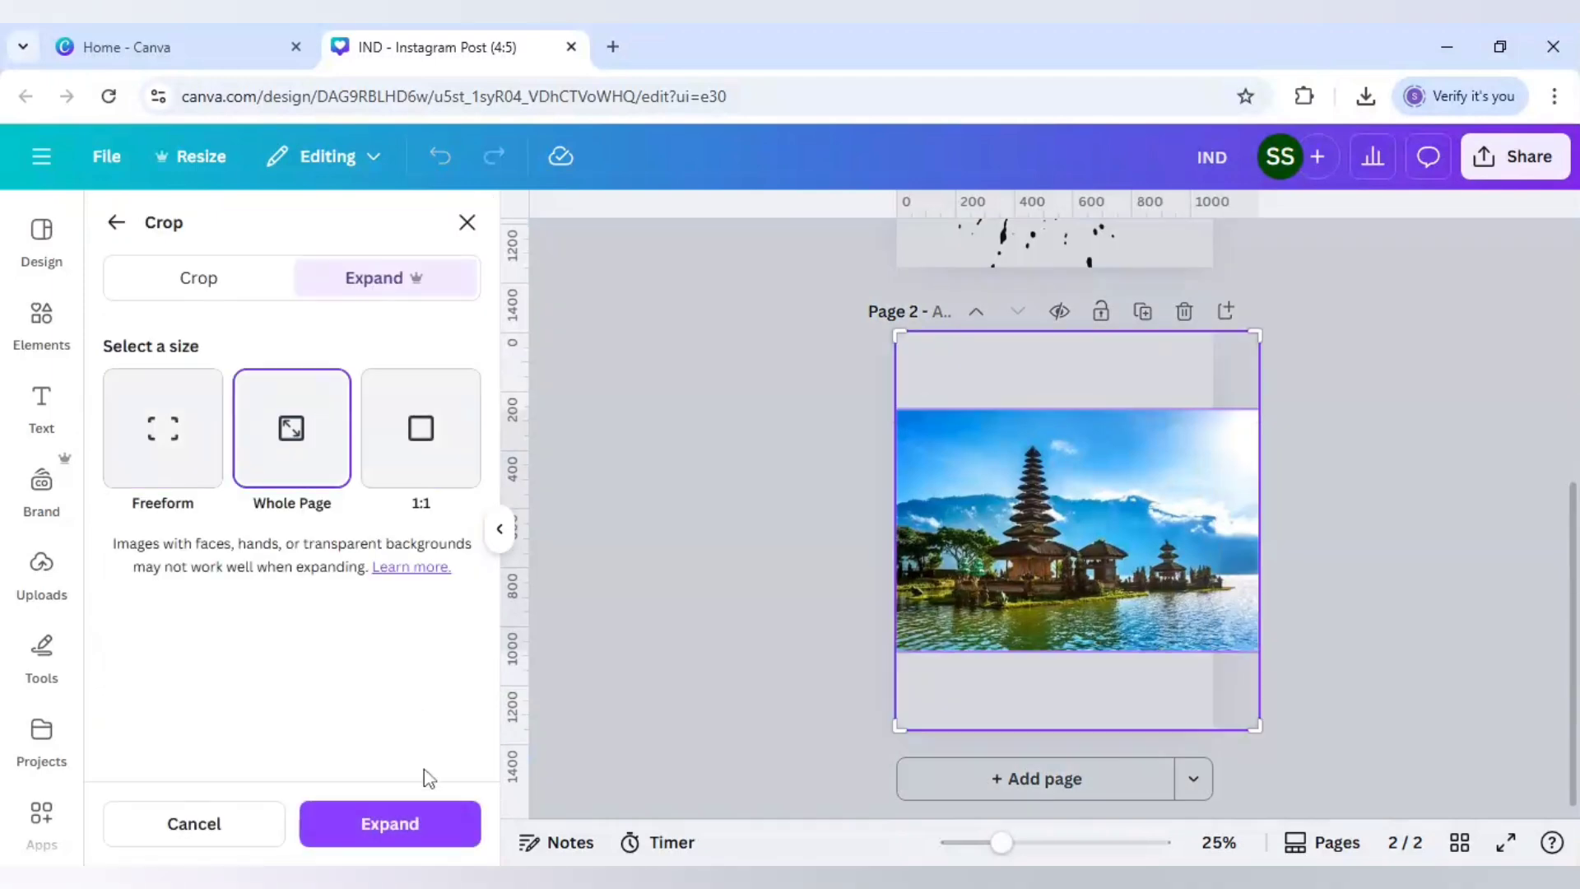
left_click(423, 824)
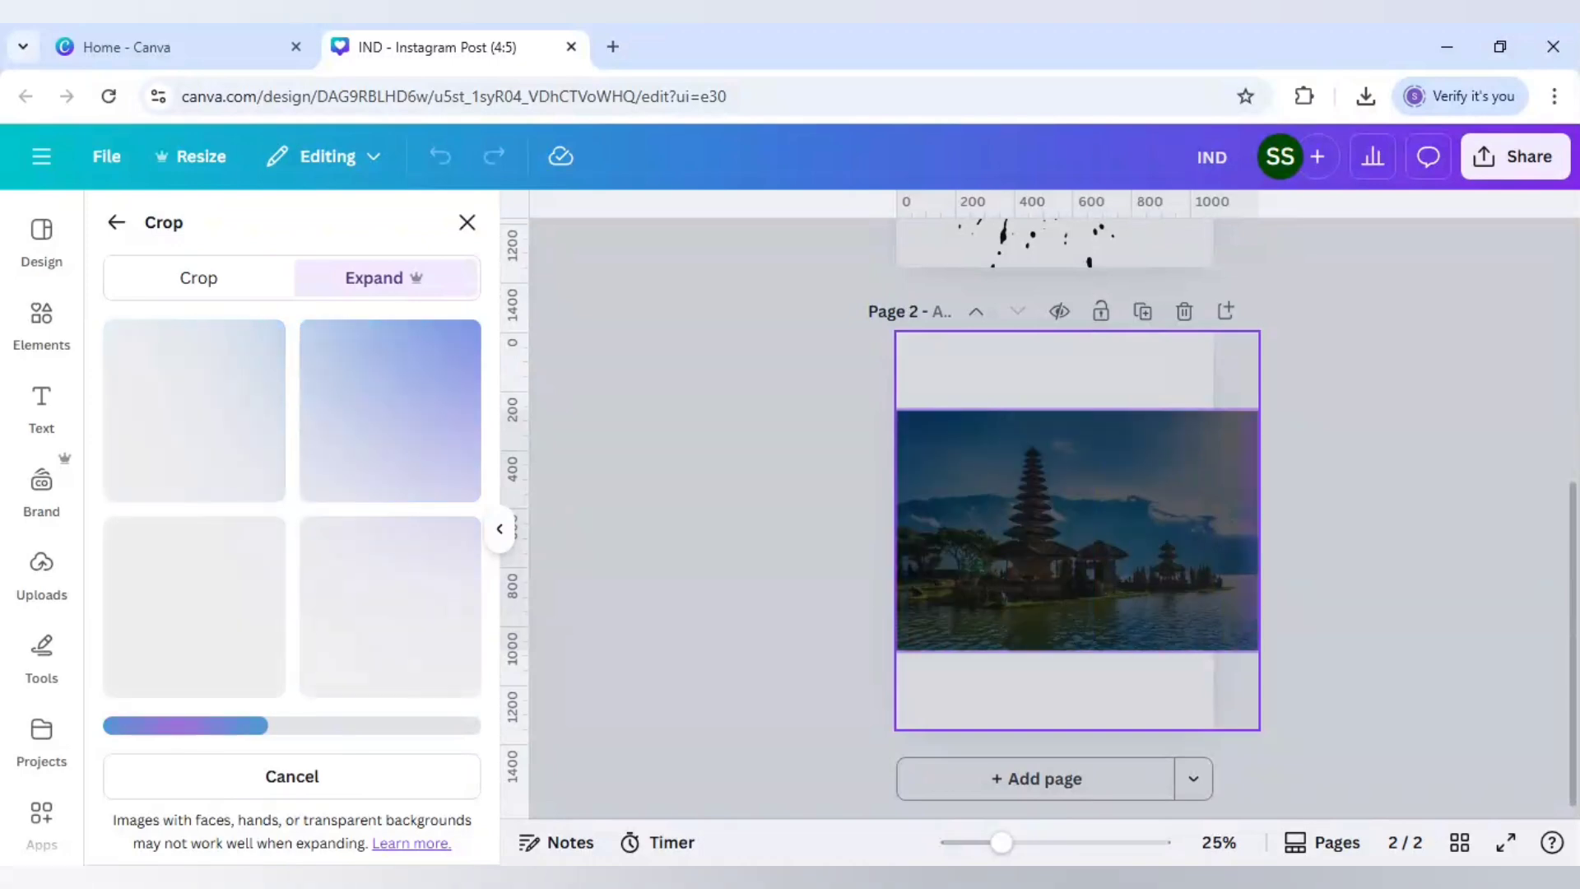
left_click(414, 614)
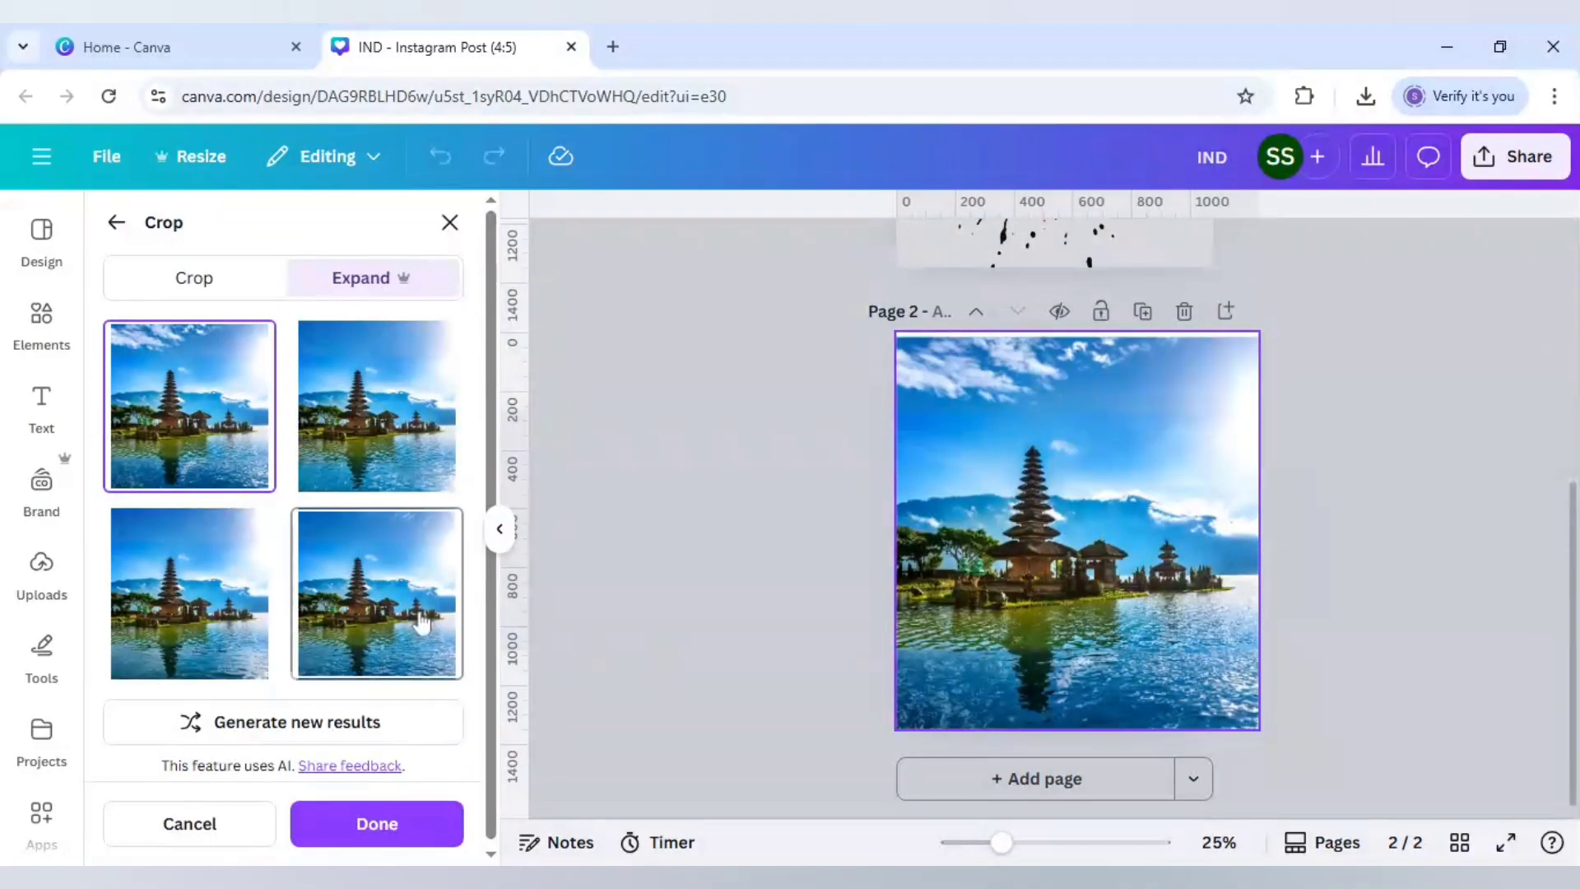
left_click(426, 826)
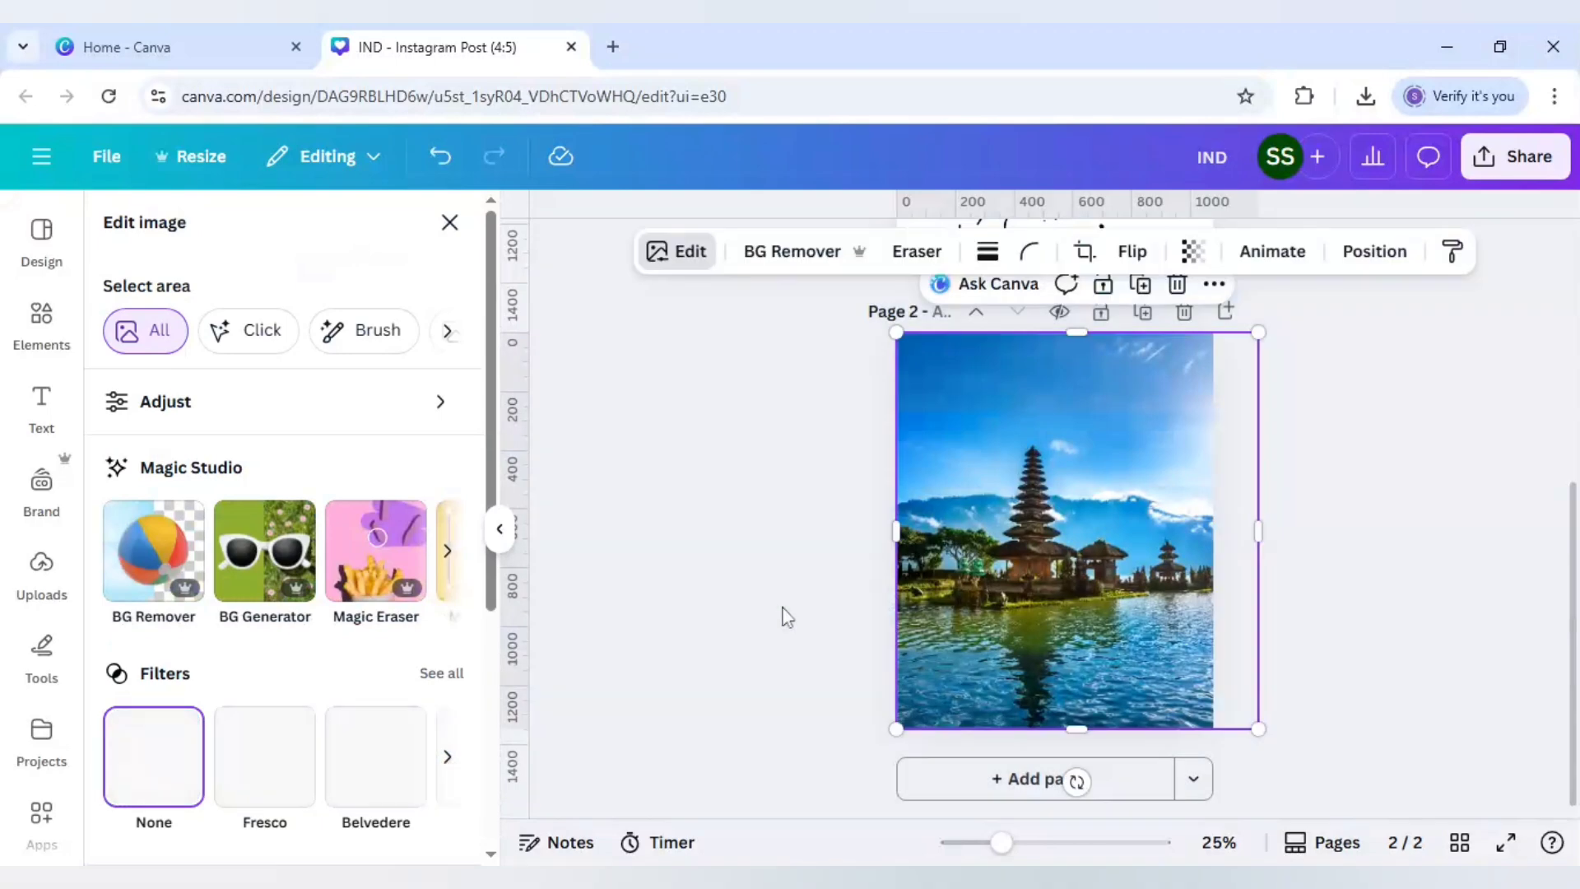
left_click(770, 609)
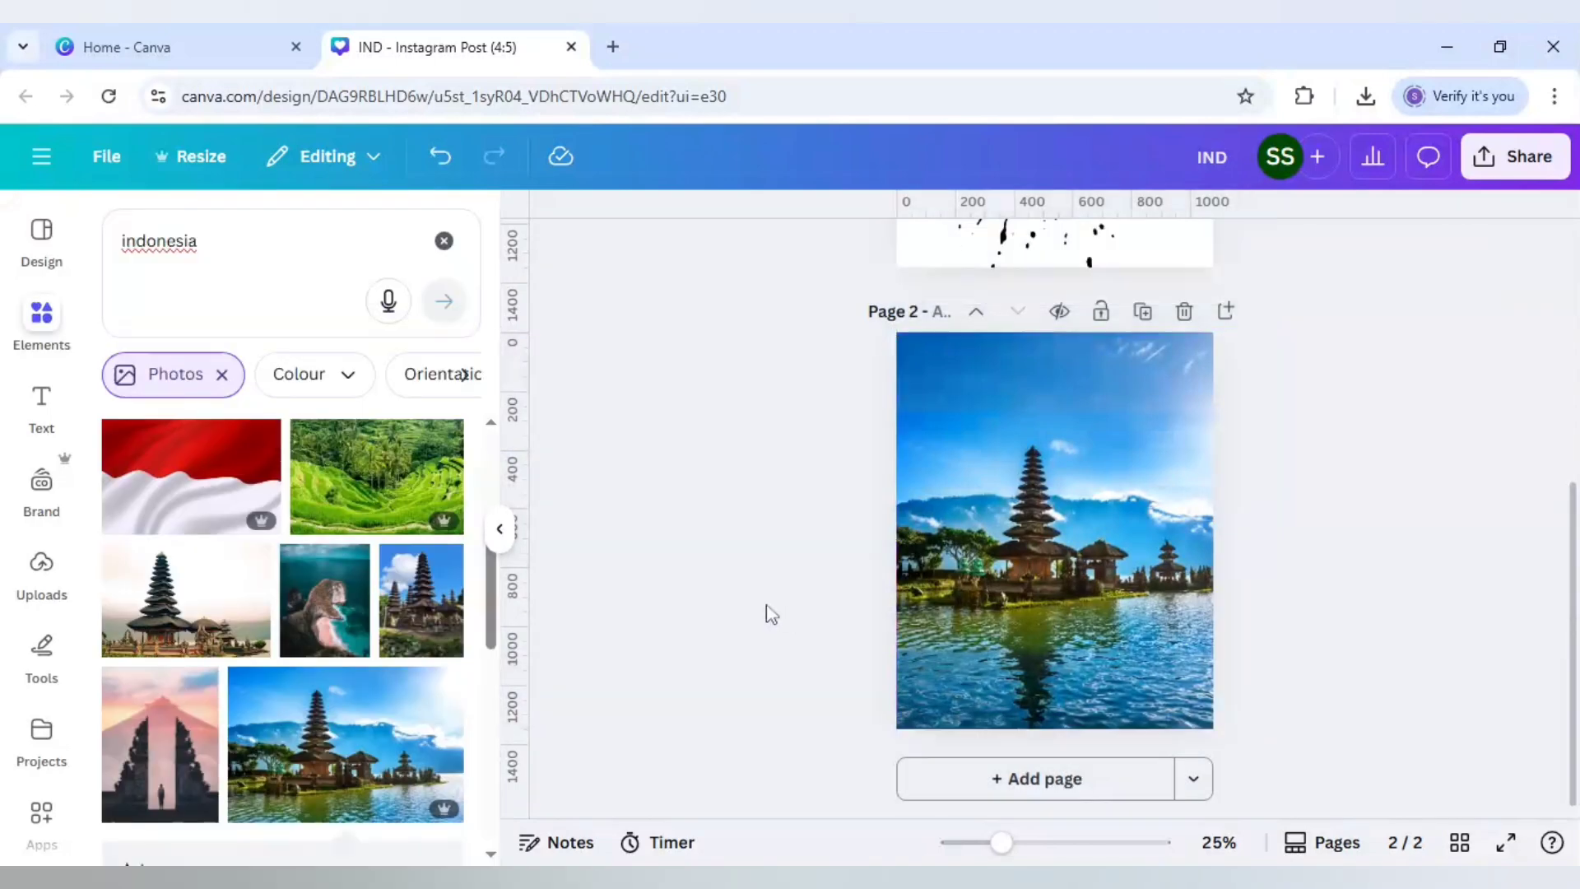
Step: Add a heading reading "INDONESIA" to the splatter page
scroll(770, 614, "up", 5)
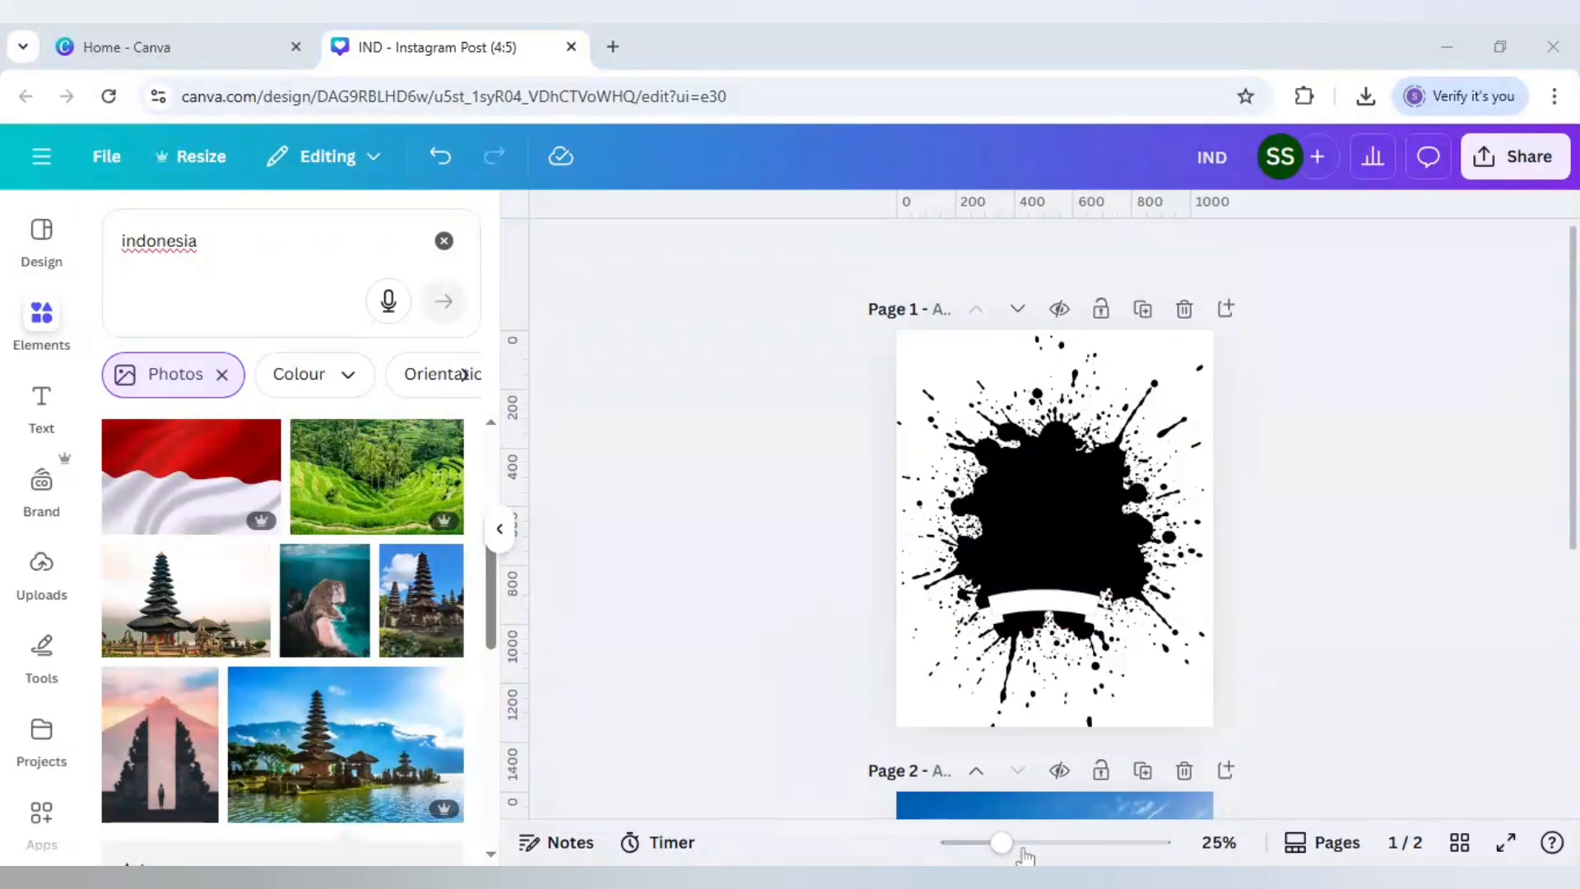
left_click_drag(1003, 842, 1033, 843)
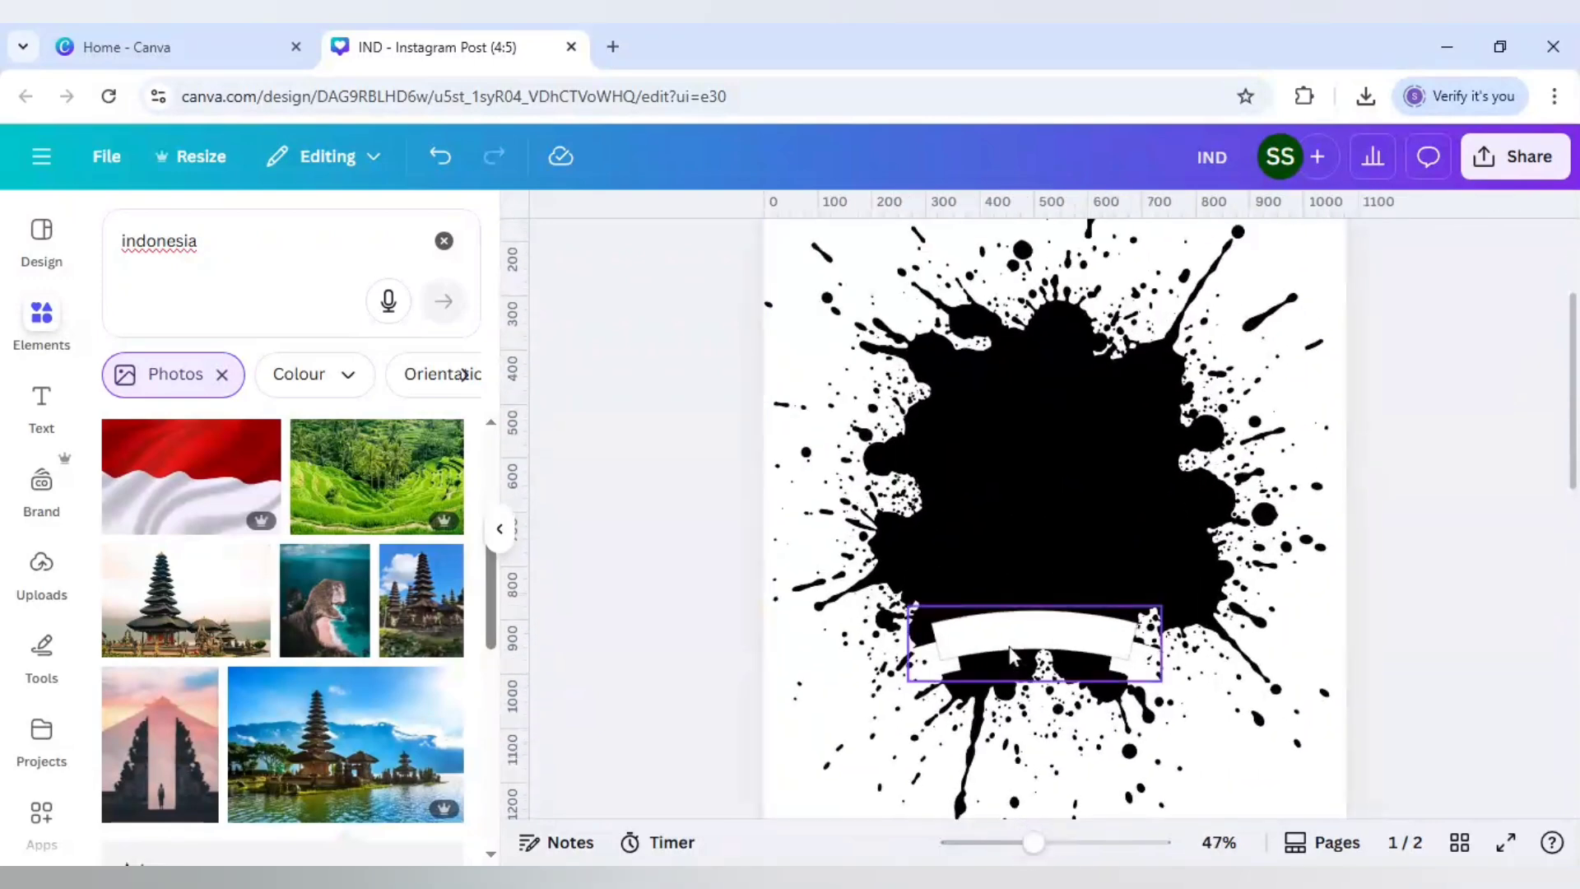
left_click(41, 399)
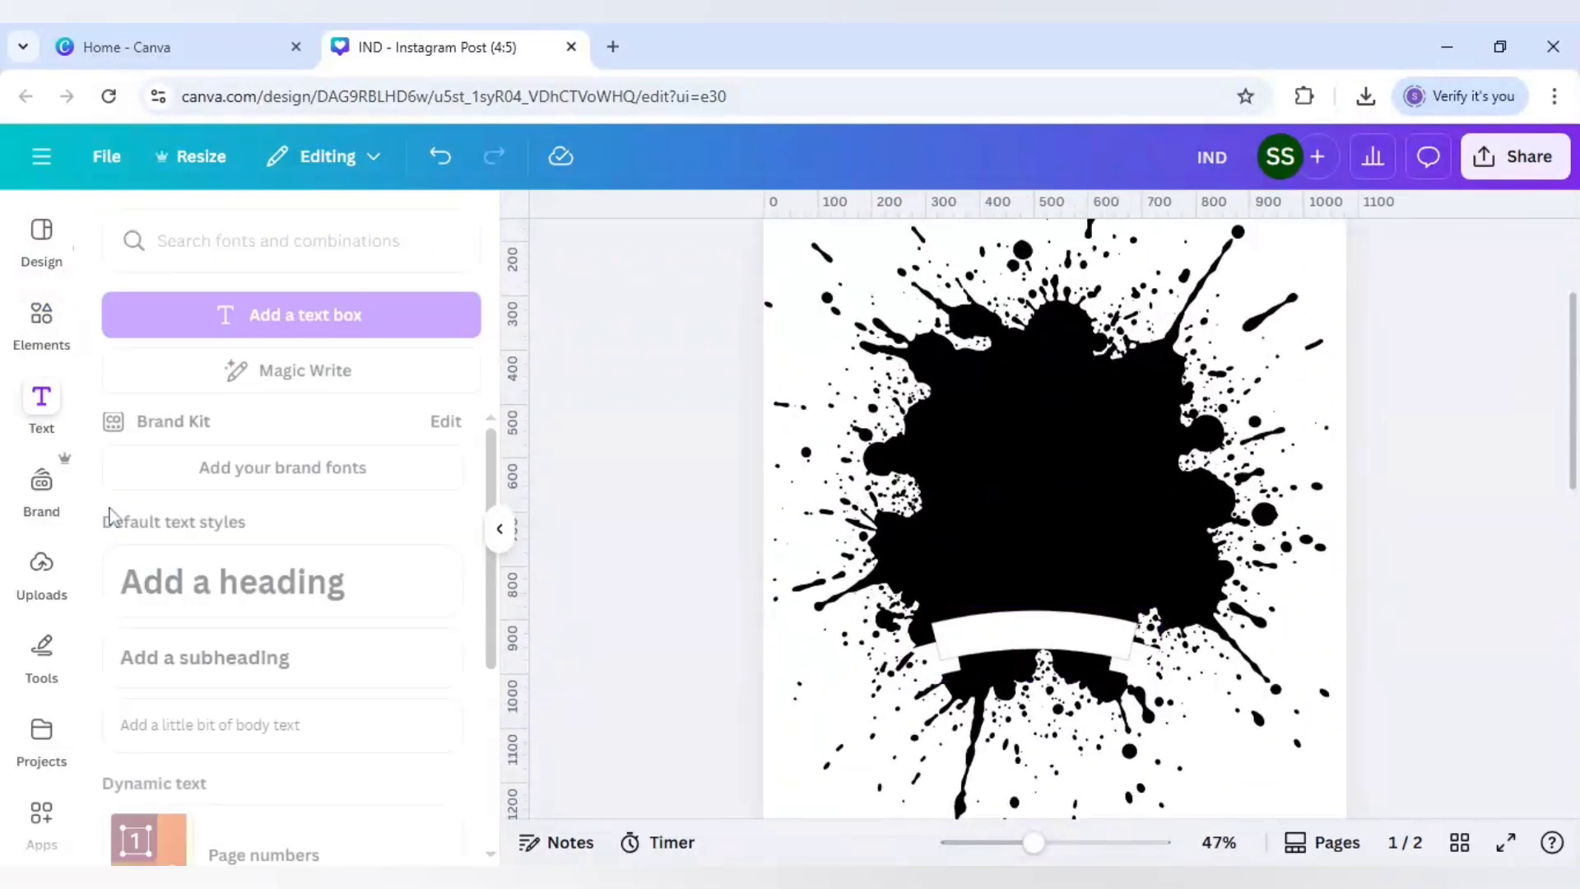
left_click(216, 599)
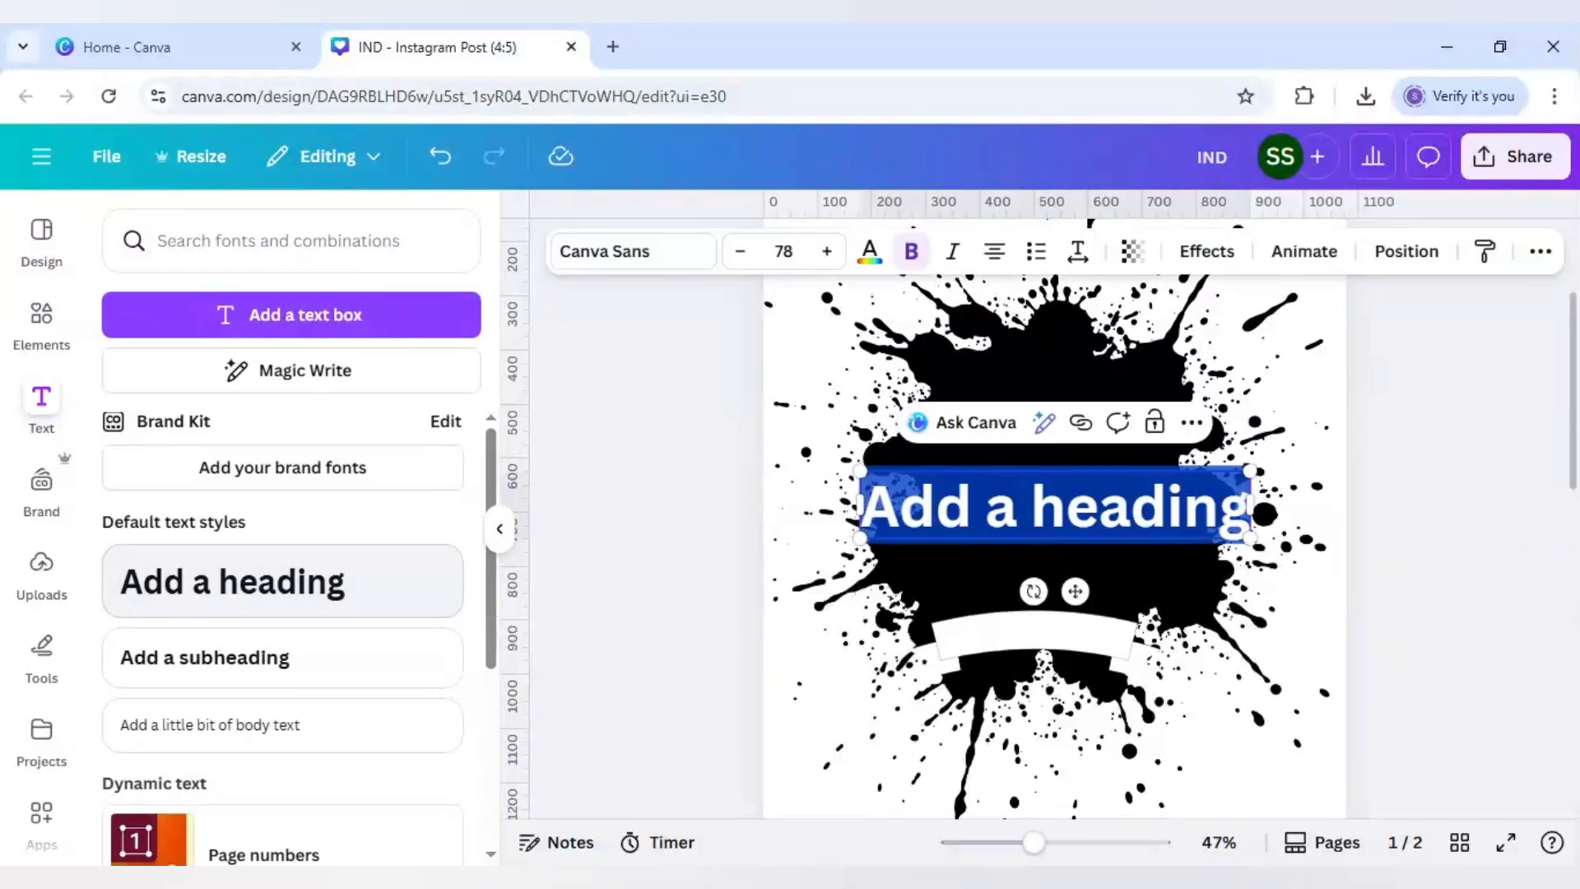
type("INDONE")
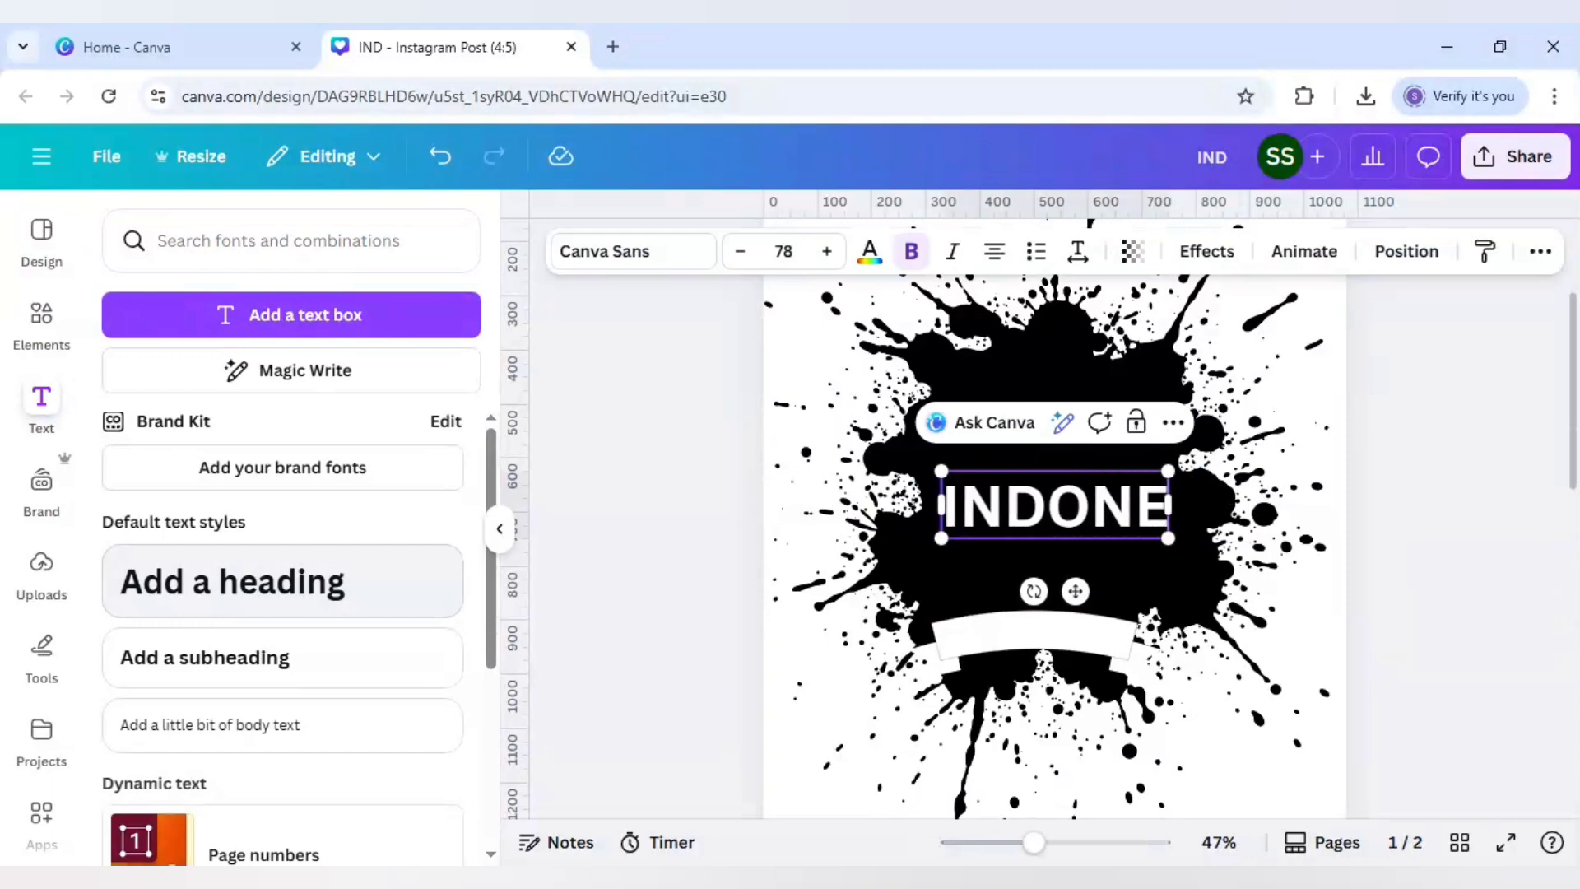
type("SIA")
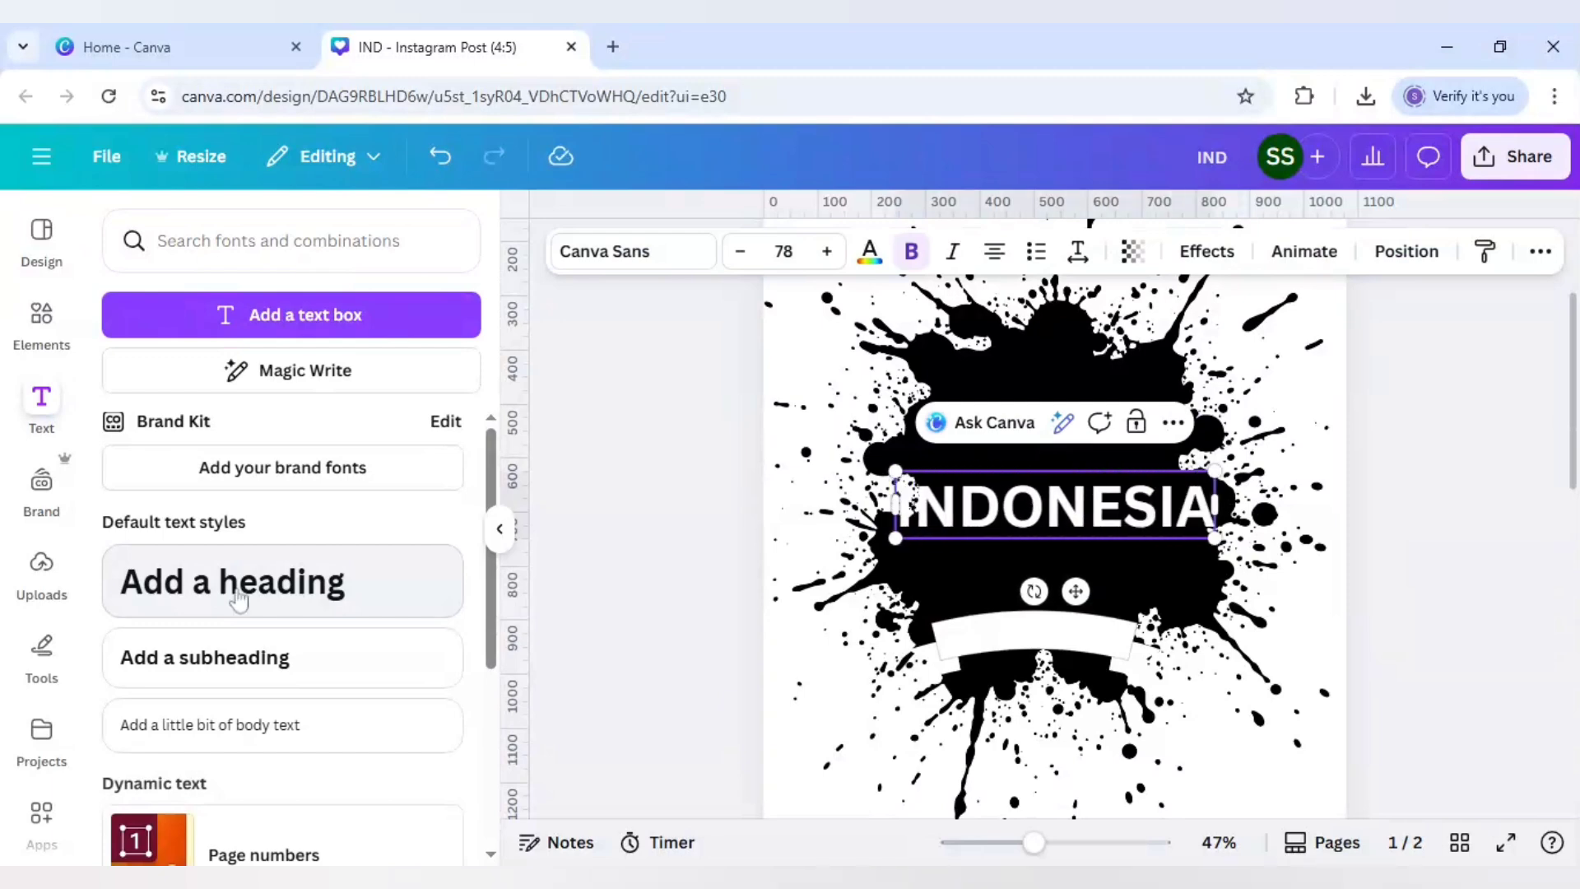
left_click(705, 652)
Step: Move the INDONESIA heading down to the ribbon's upper edge and colour it black
left_click(1077, 530)
left_click_drag(1077, 533, 1089, 621)
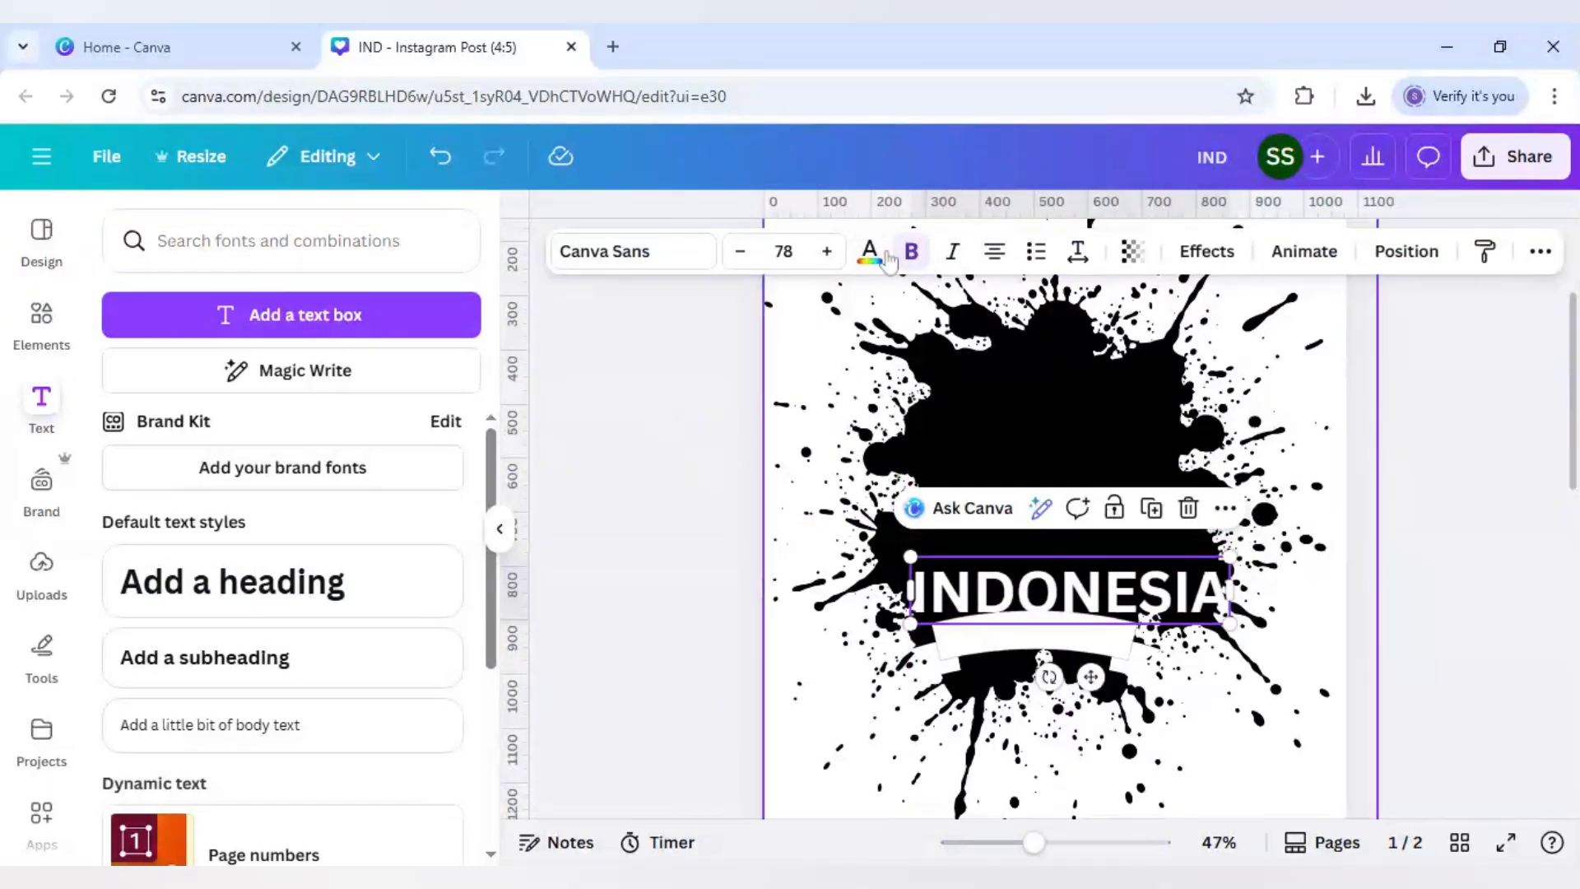
left_click(871, 252)
left_click(170, 402)
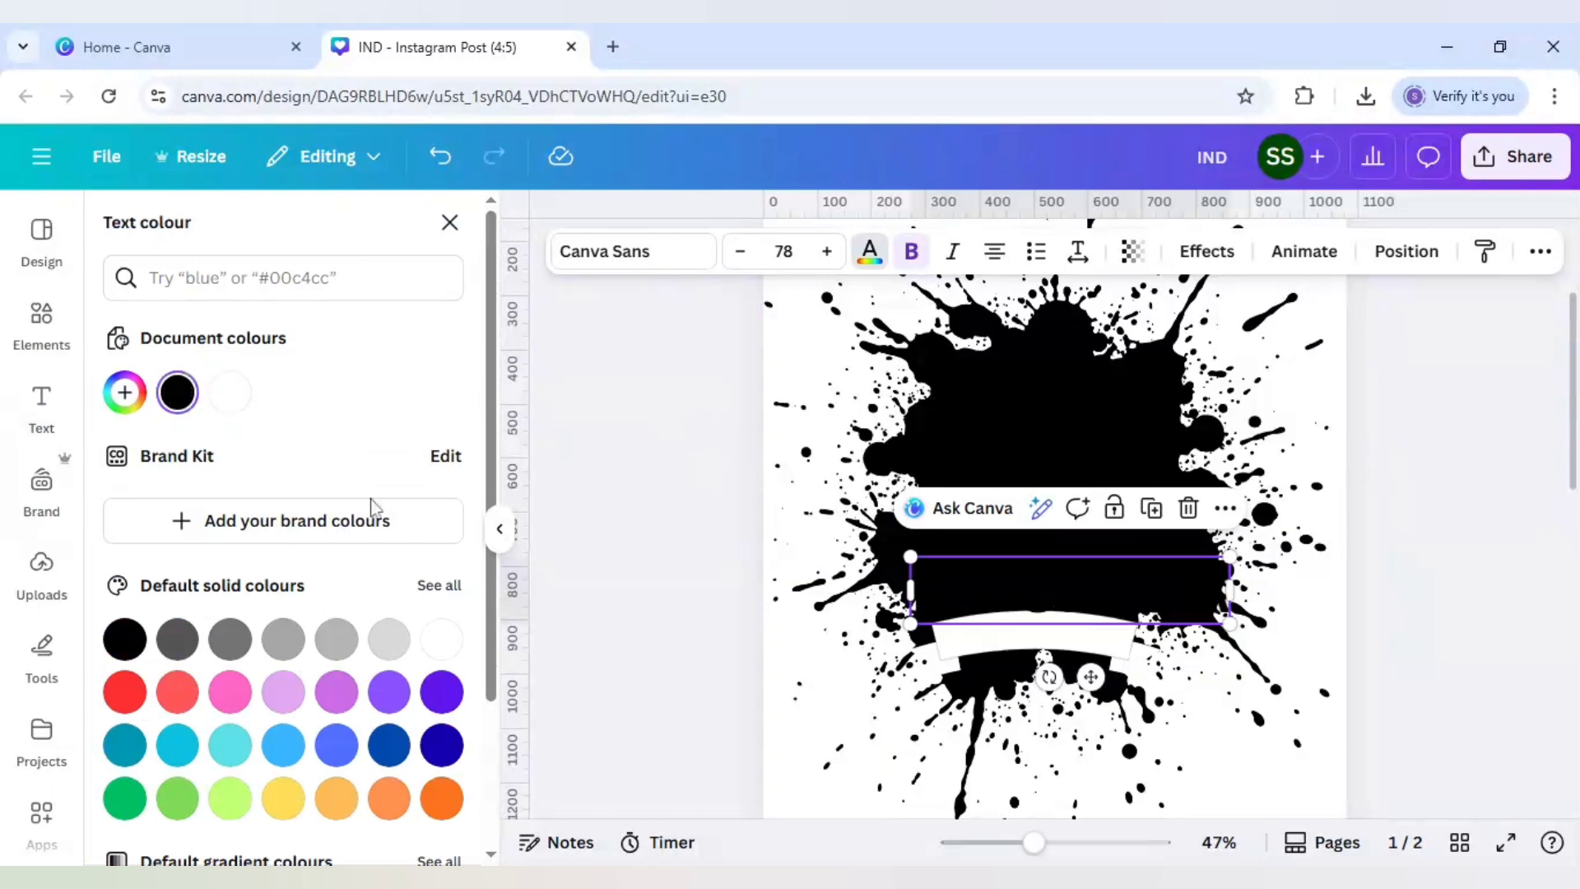
Step: Apply the Curve shape effect to the INDONESIA text over the ribbon and set the curve to 42
left_click(1206, 250)
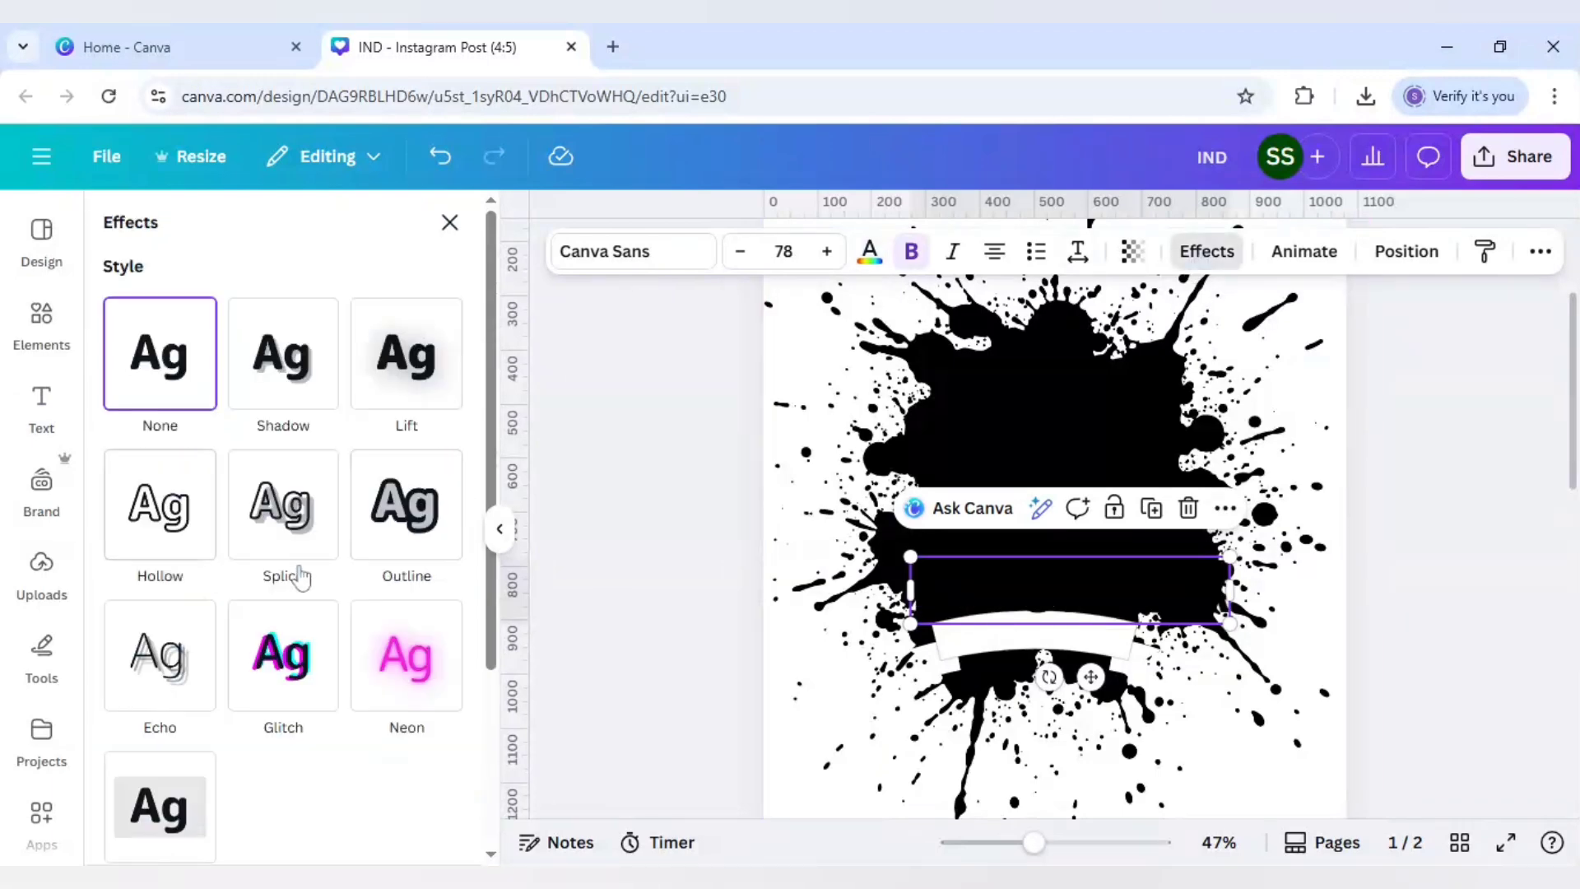
scroll(300, 574, "down", 3)
left_click(282, 765)
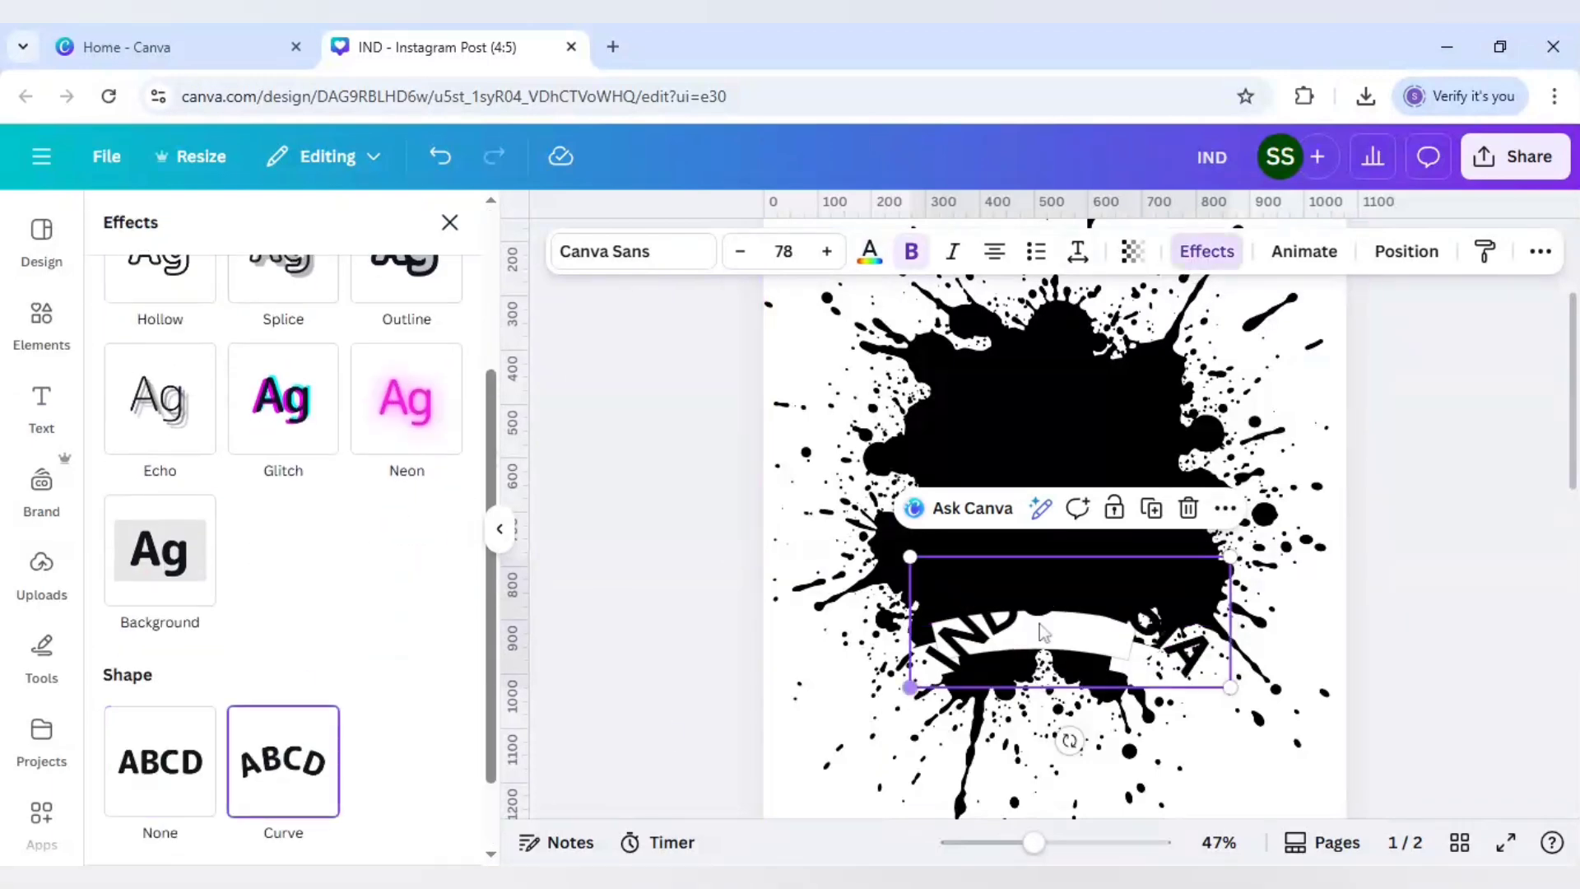
left_click_drag(1037, 646, 1029, 673)
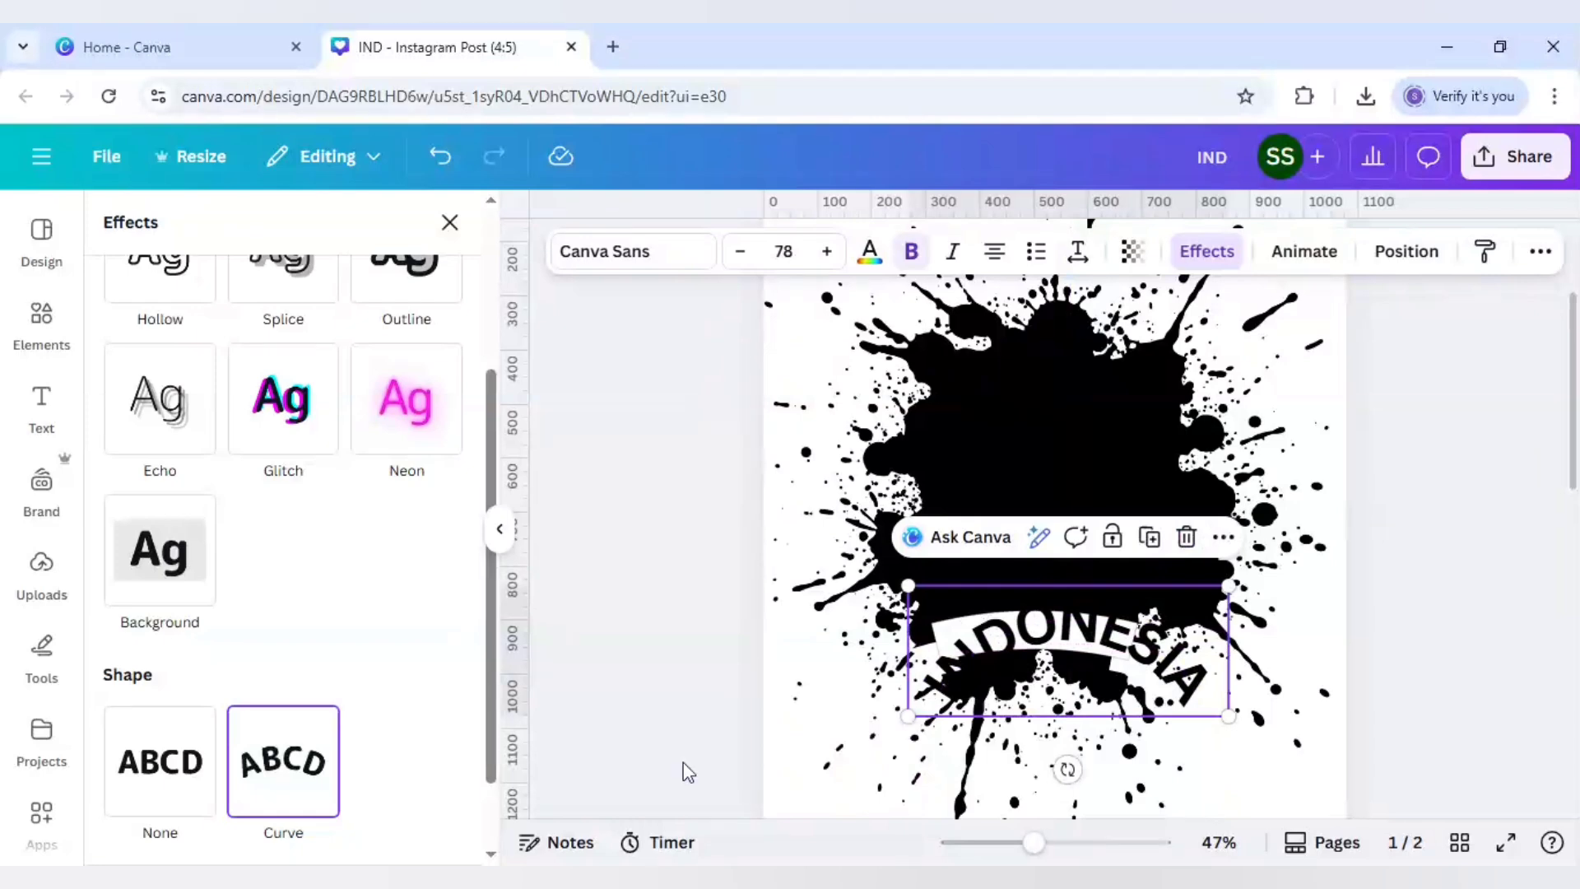
scroll(338, 787, "down", 1)
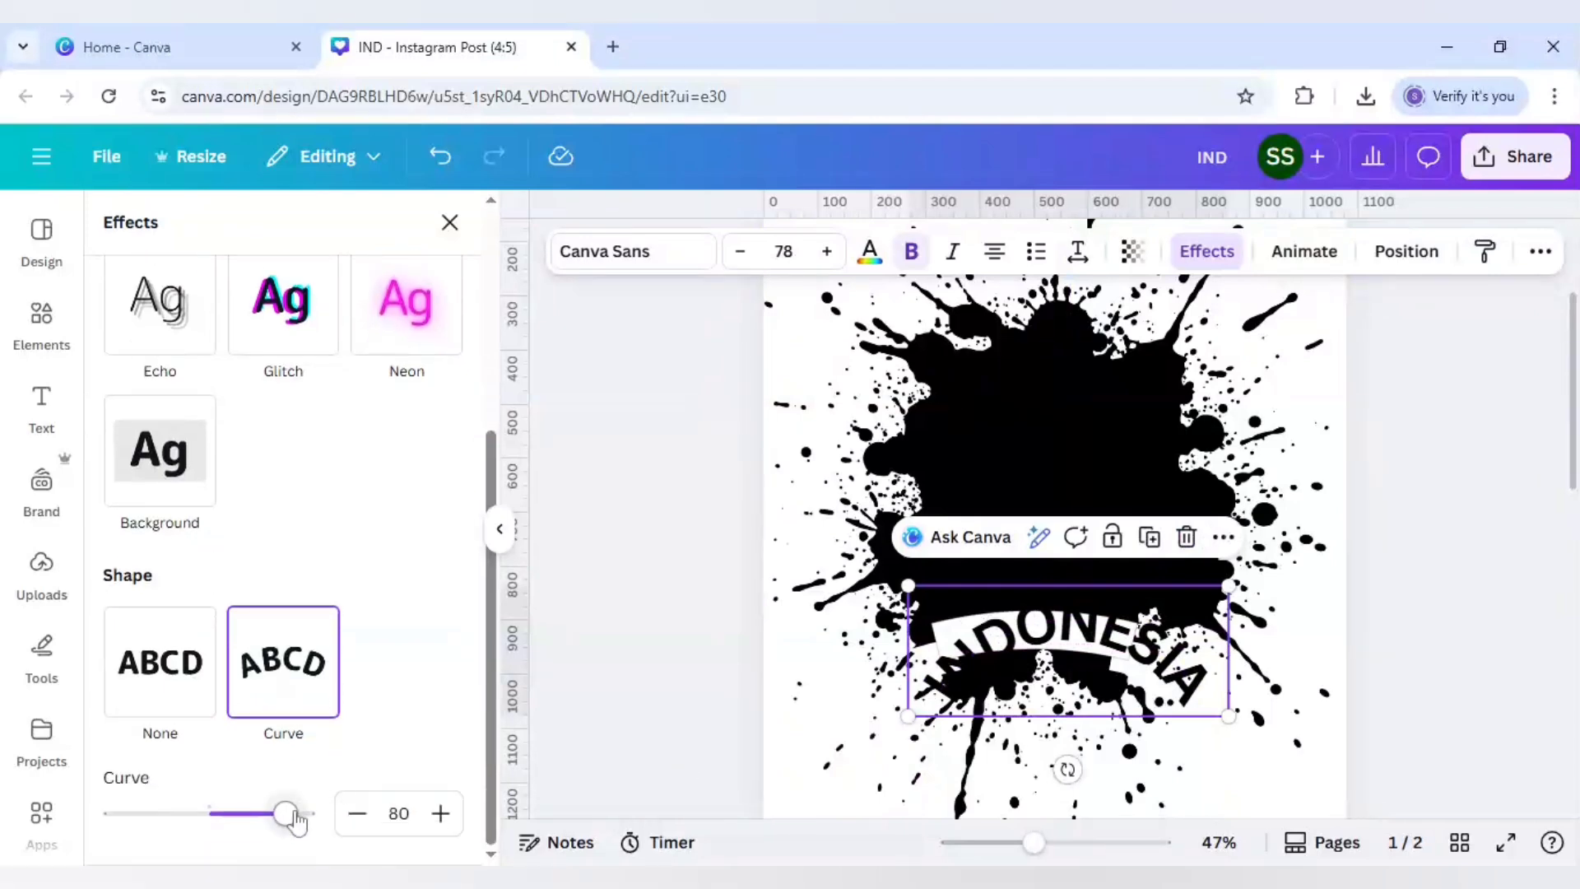
left_click_drag(288, 813, 251, 819)
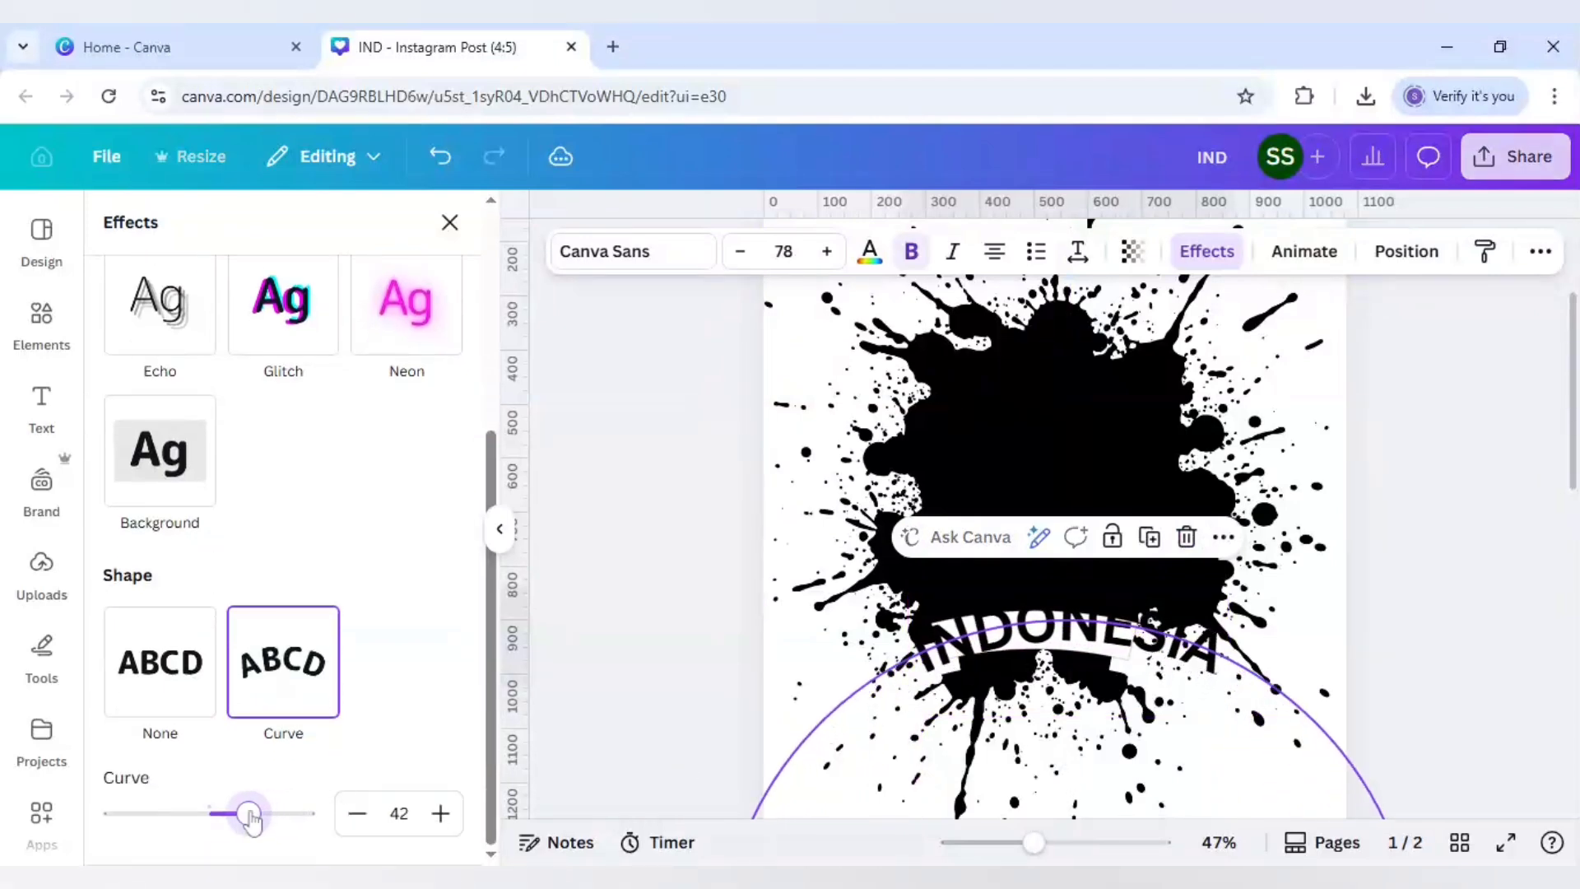
Step: Set the INDONESIA text to size 36 with a curve of 23, centred on the white ribbon
left_click(783, 251)
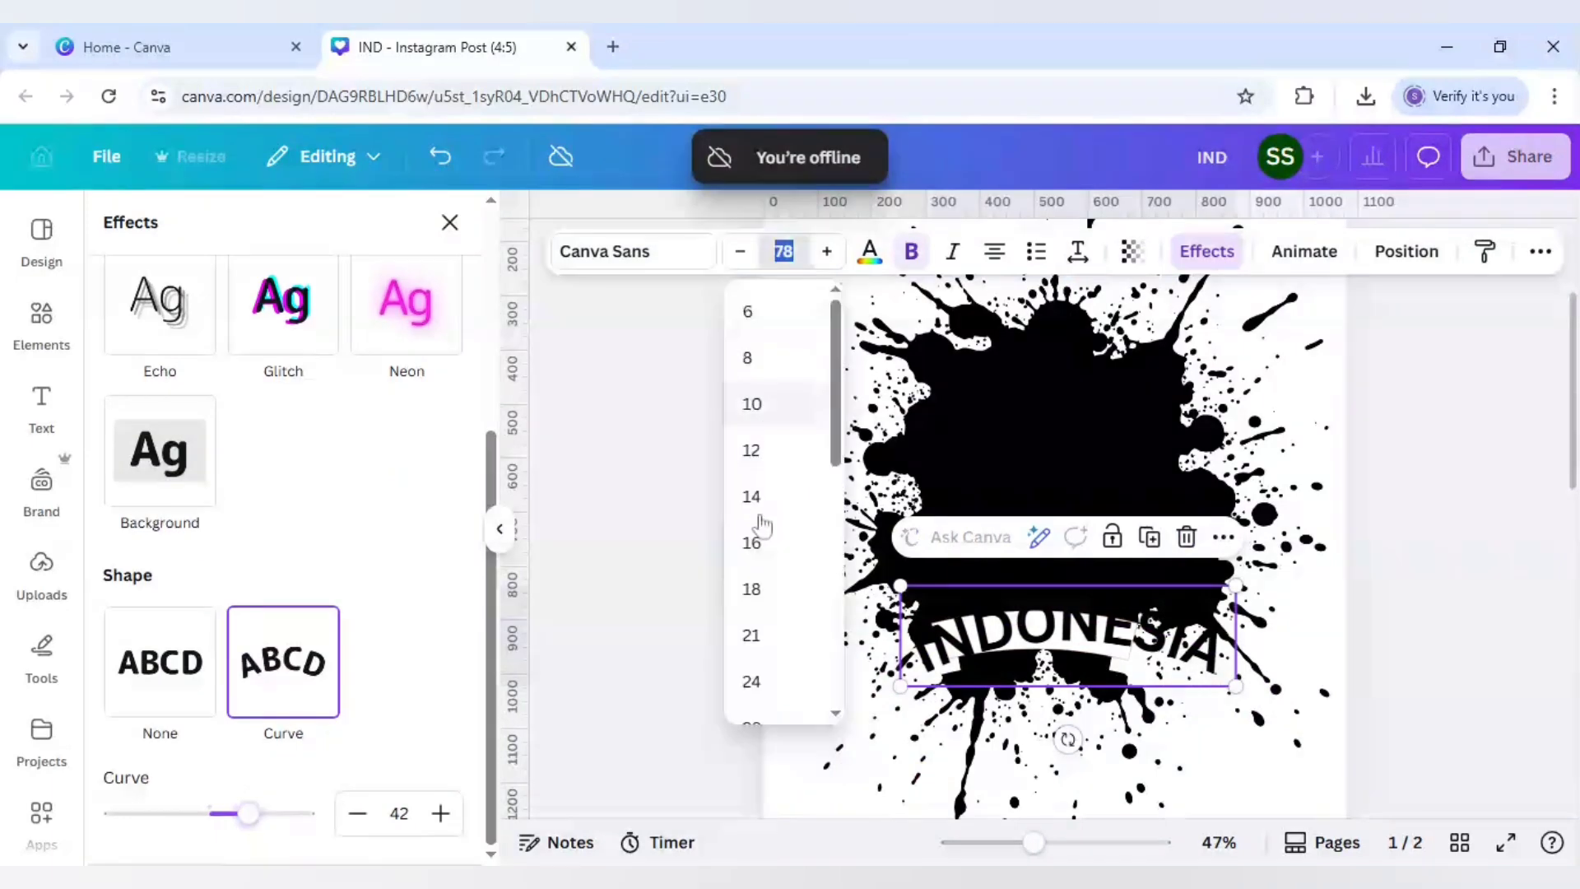
scroll(757, 580, "down", 3)
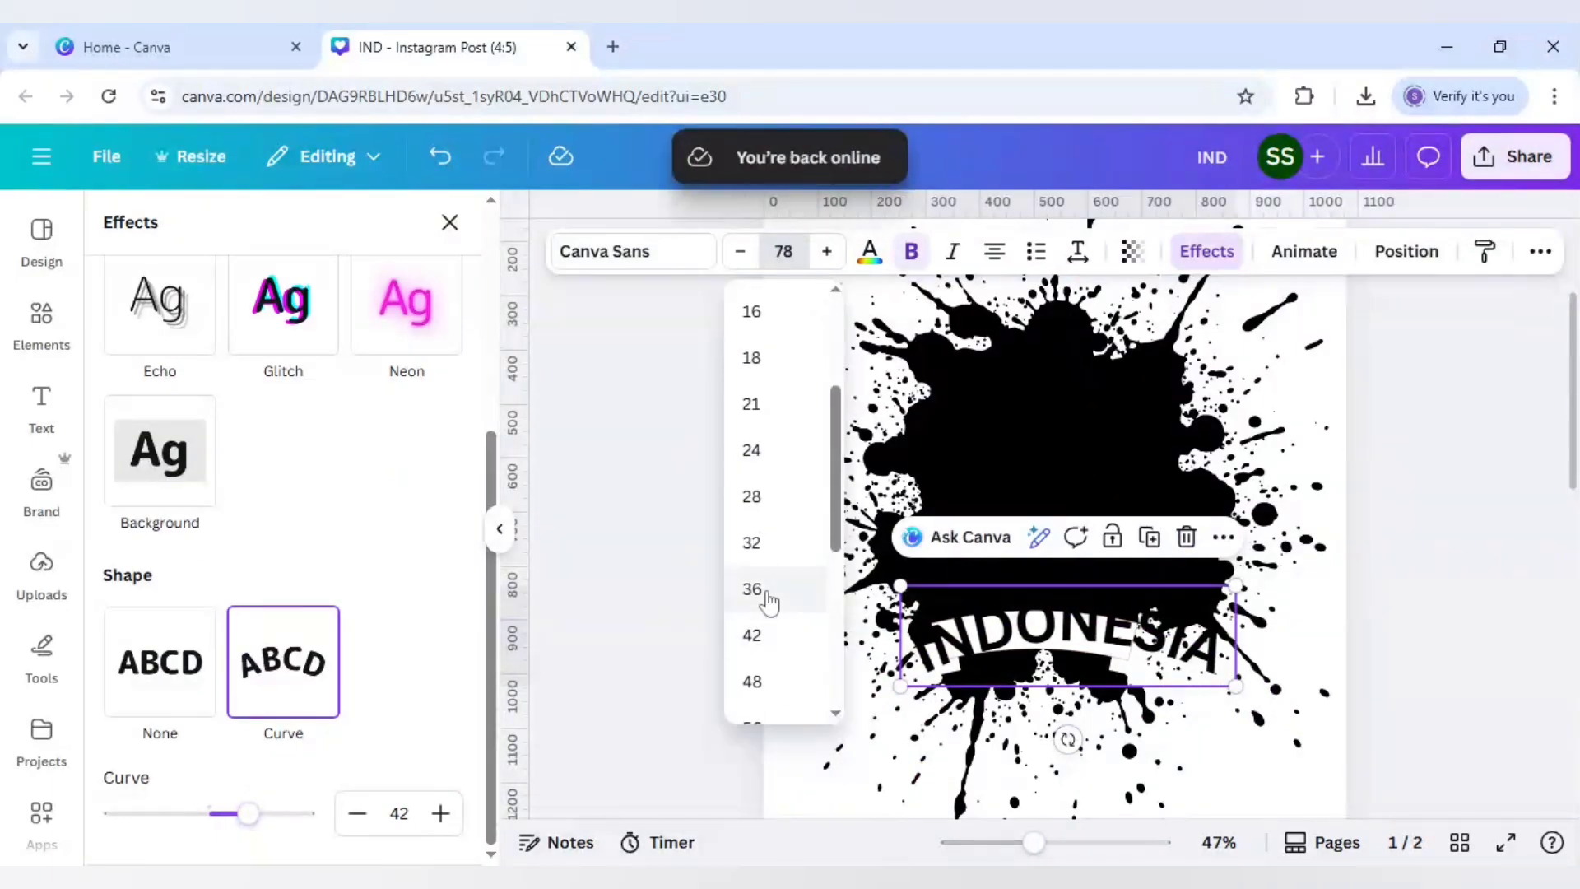
left_click(752, 589)
left_click_drag(1079, 607, 1041, 623)
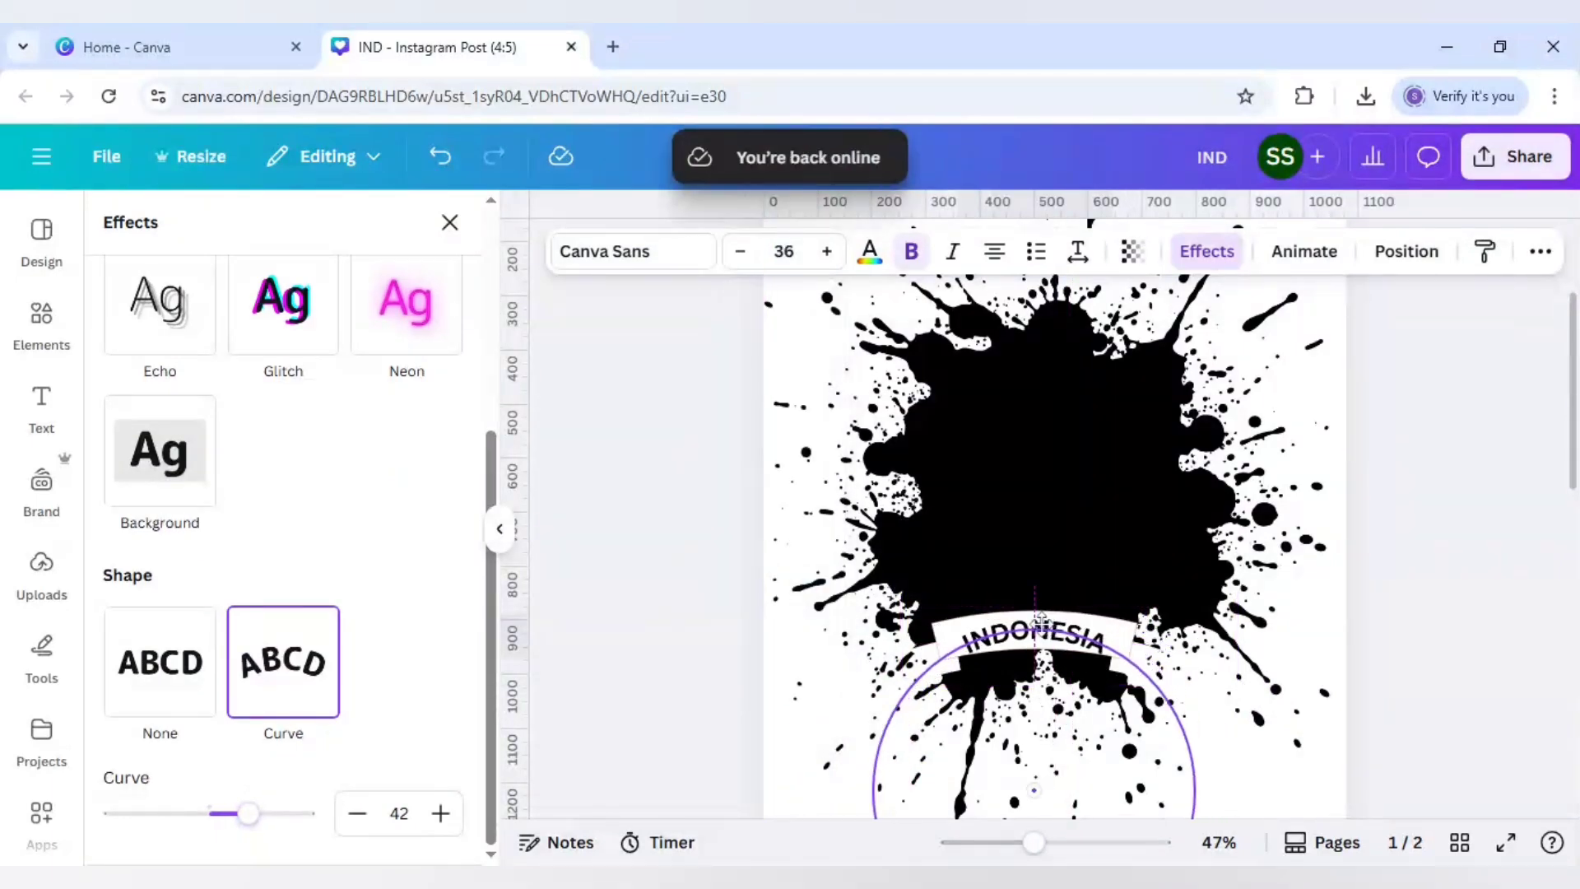
left_click_drag(247, 813, 232, 815)
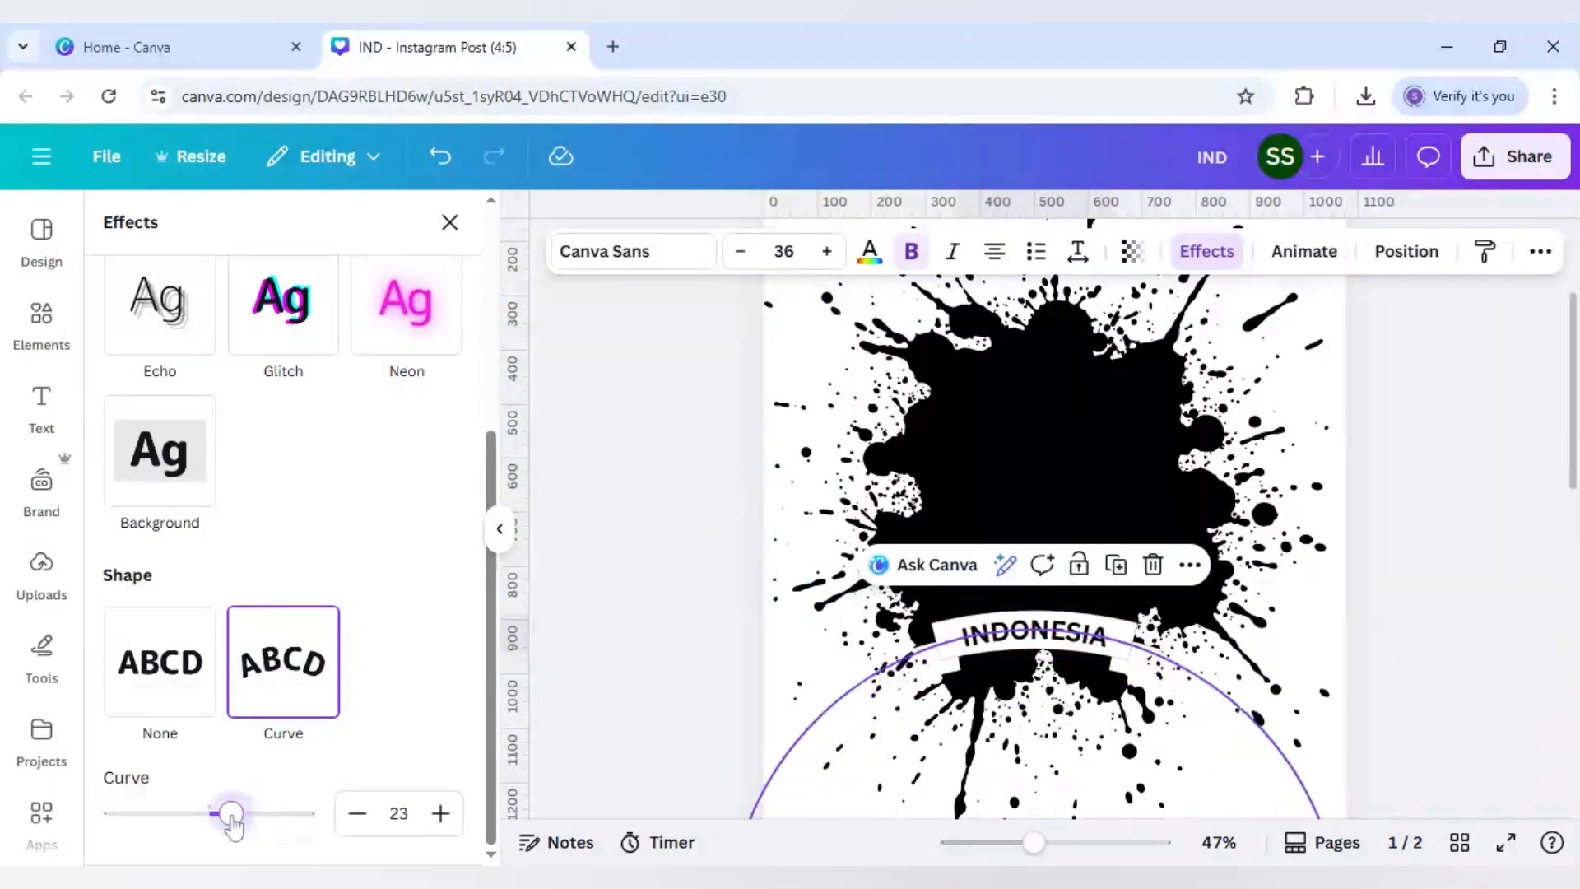
Step: Increase the INDONESIA text to size 48 and shift it up to sit within the ribbon
left_click(784, 251)
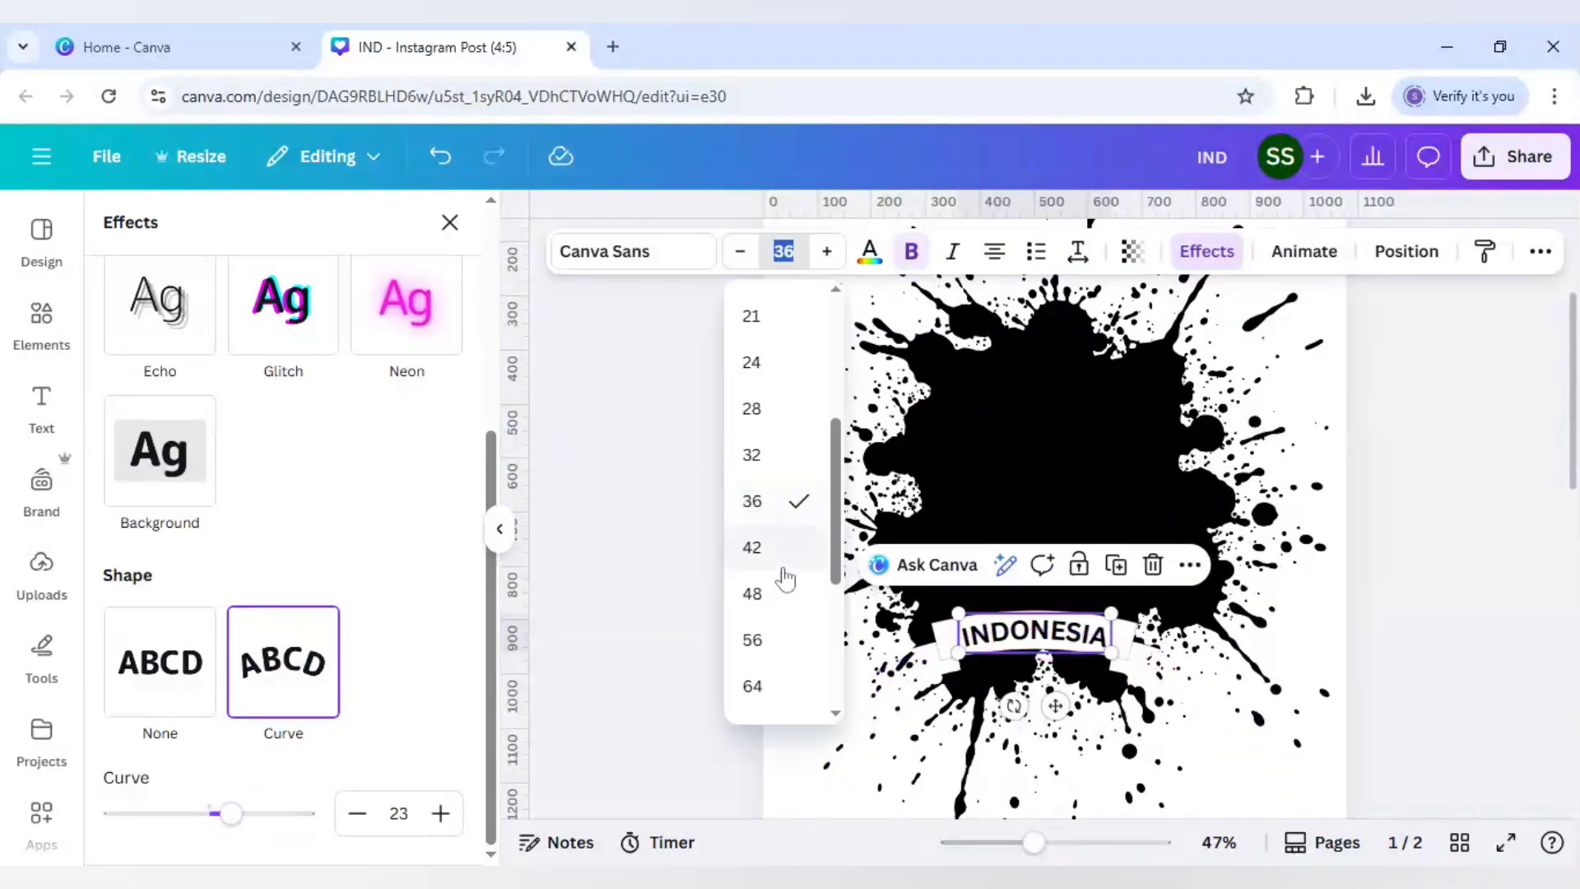
left_click(786, 593)
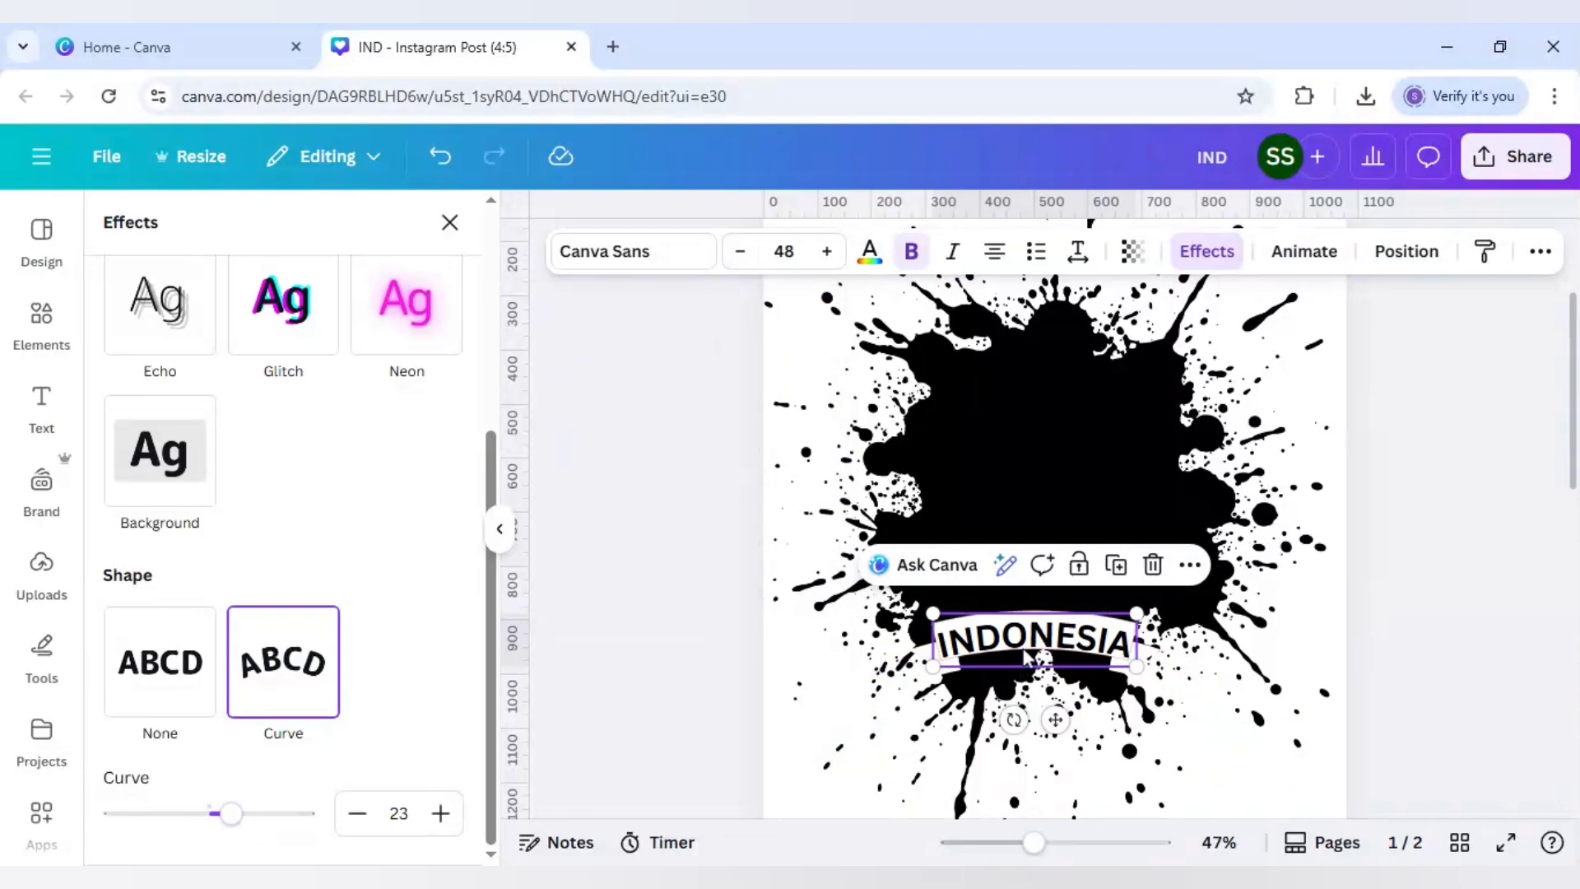
left_click_drag(1027, 654, 1021, 638)
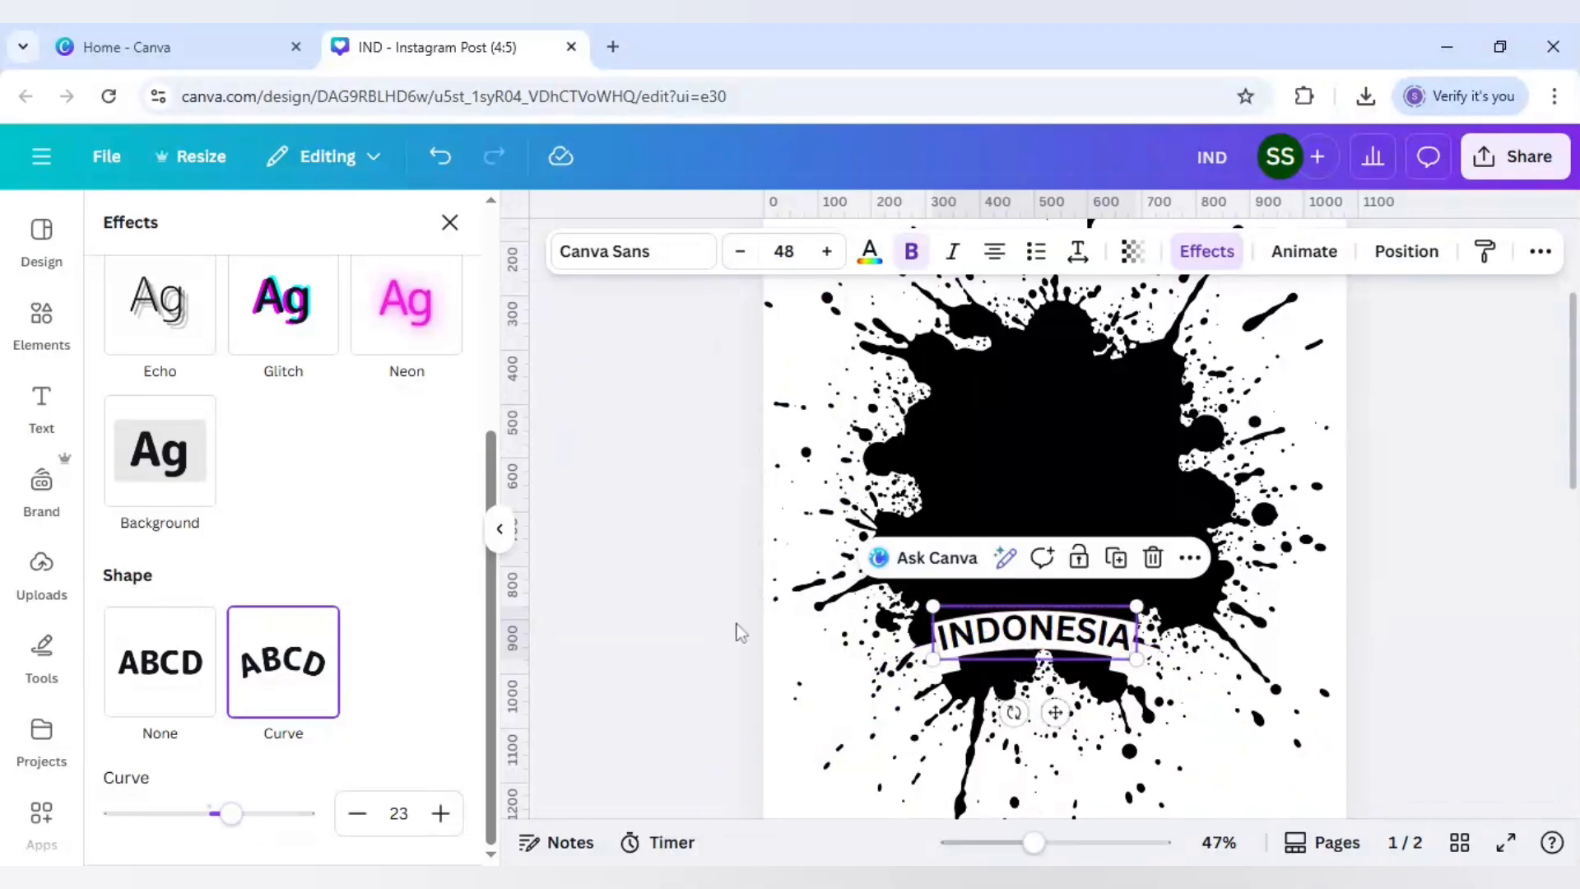
left_click(716, 624)
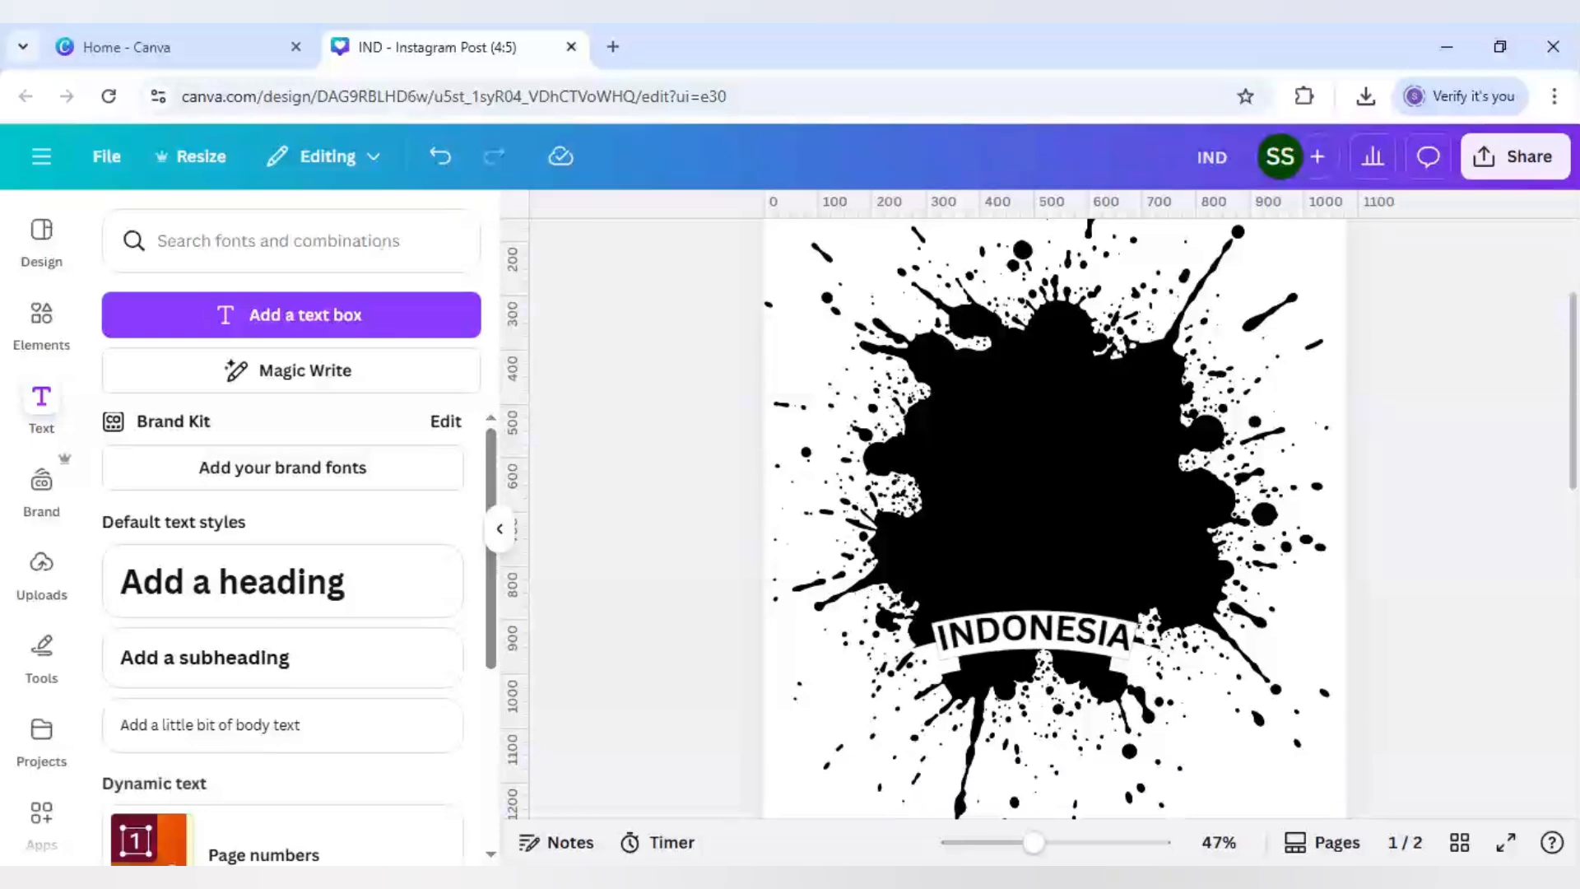
Step: Enlarge the white ribbon slightly and move the INDONESIA text down onto it
left_click(986, 668)
mouse_move(909, 606)
left_mouse_down()
mouse_move(862, 583)
mouse_move(902, 626)
left_mouse_up()
left_click(1034, 643)
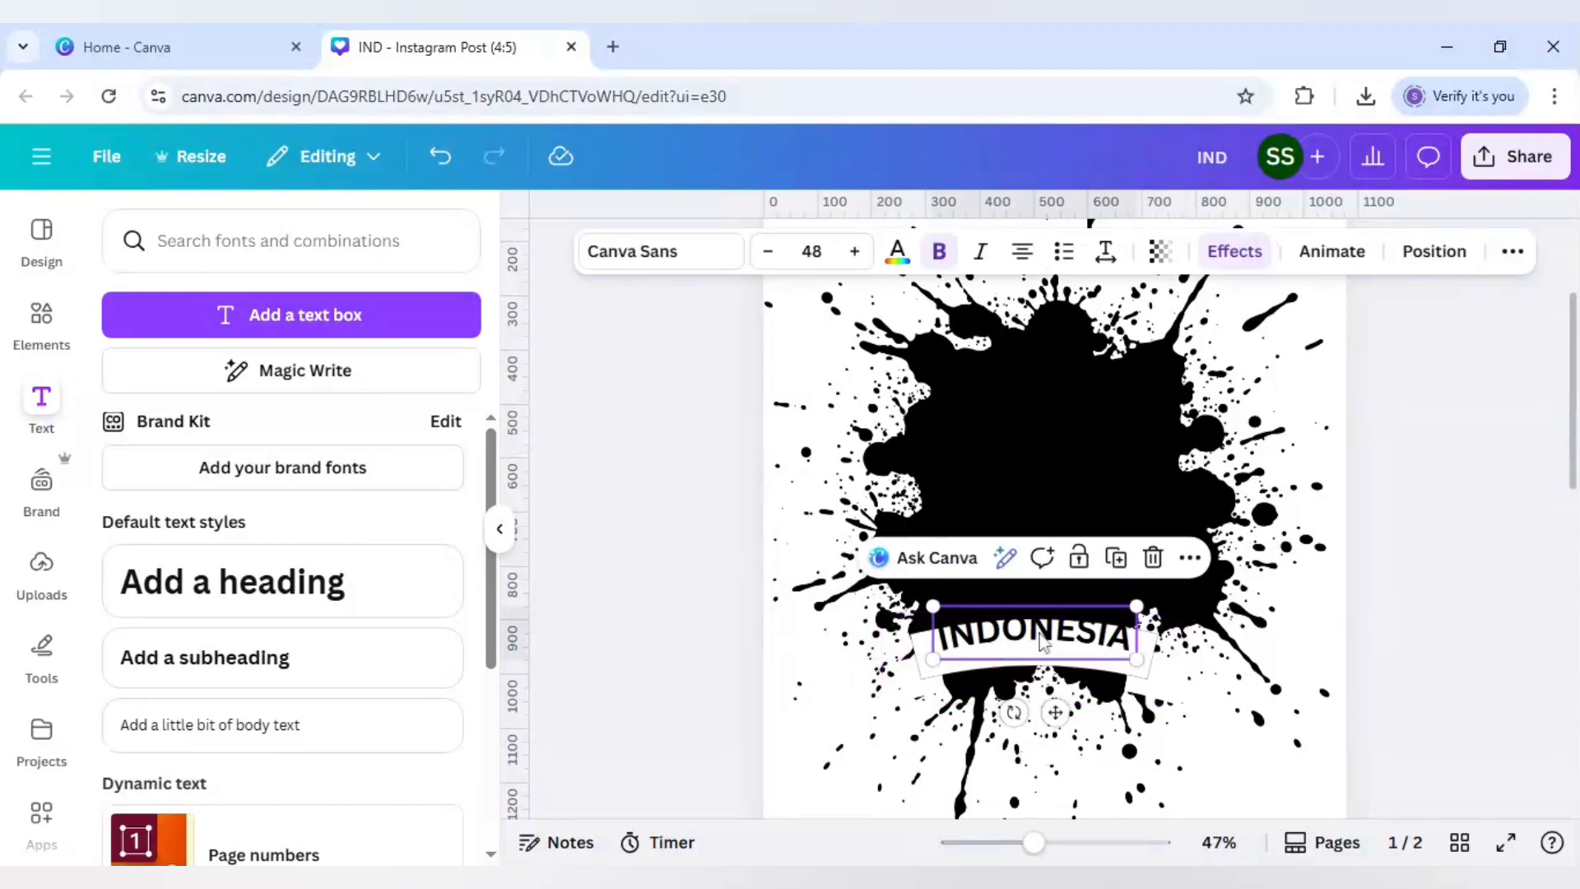
left_click_drag(1034, 645, 1034, 651)
Step: Set the INDONESIA text to size 56 and centre it within the enlarged white ribbon
left_click(812, 251)
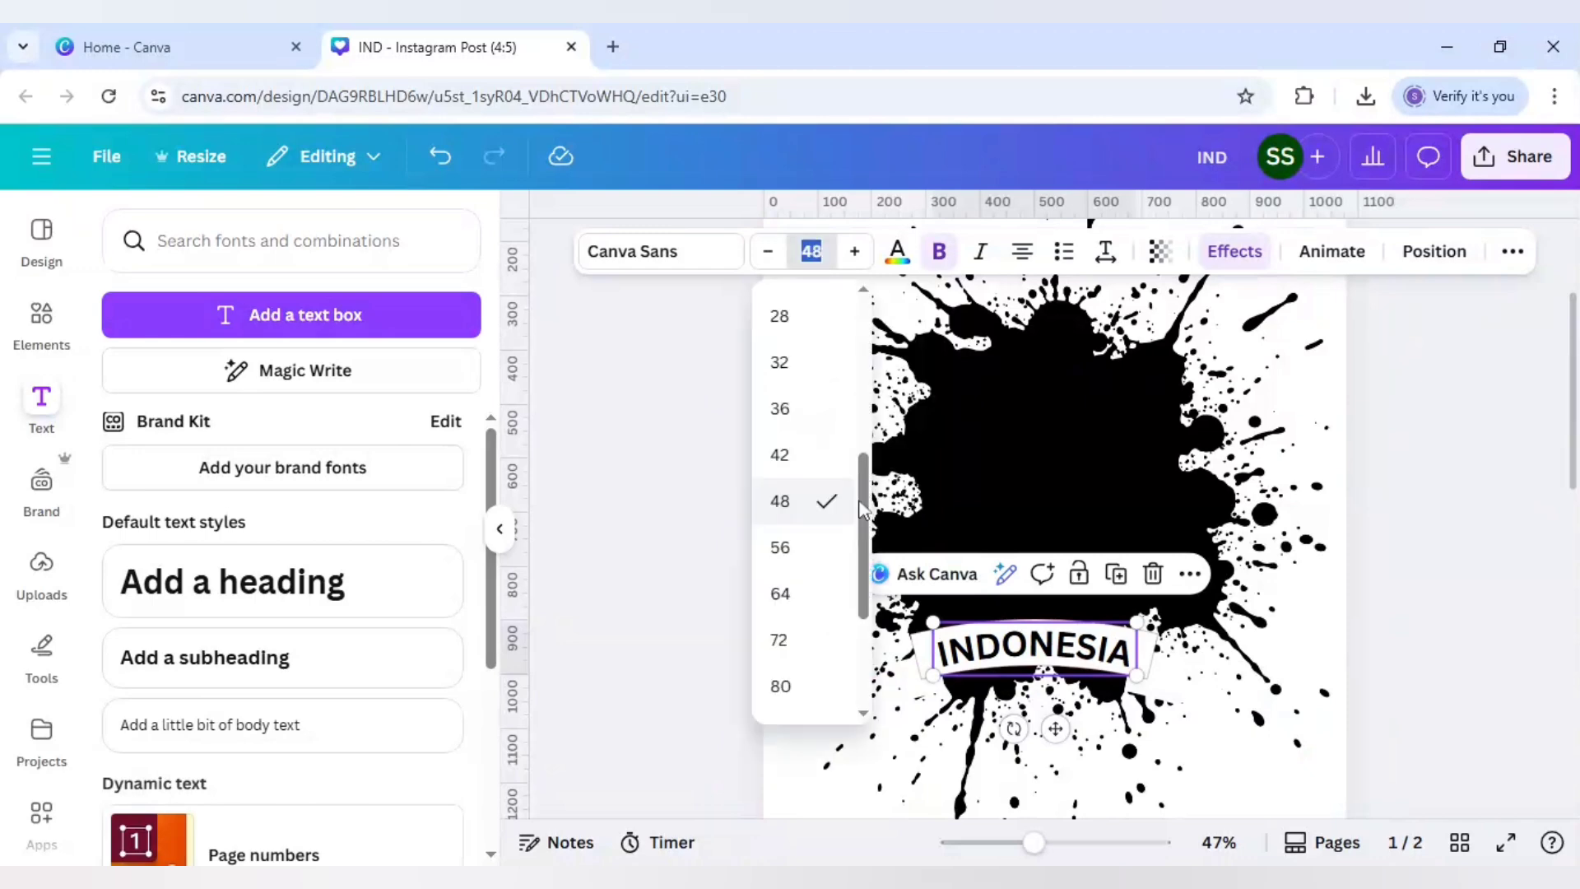
left_click(819, 553)
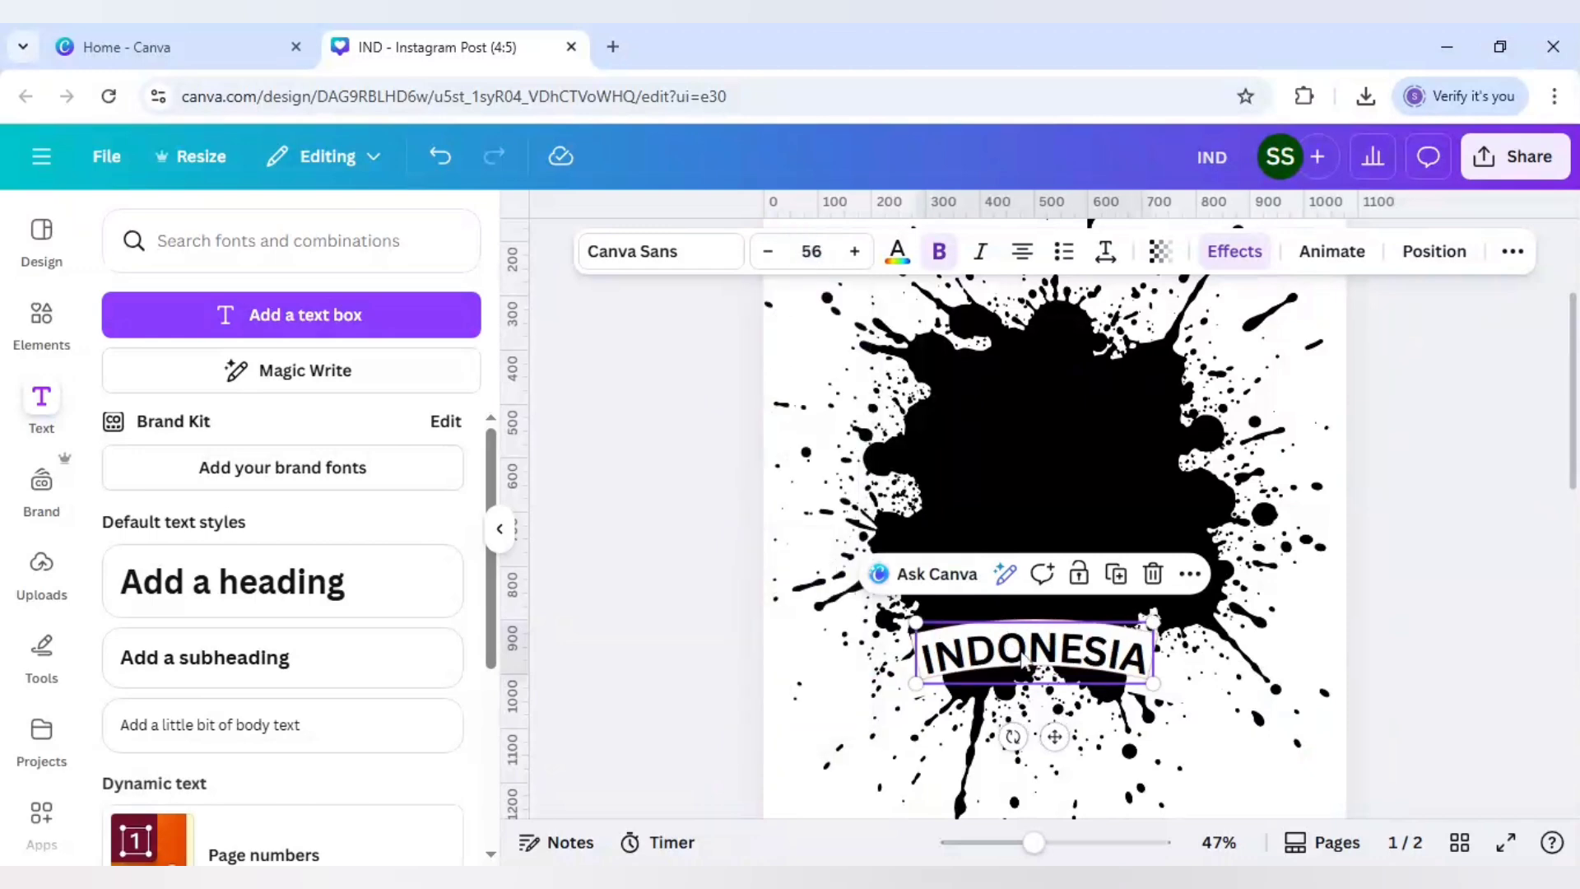
left_click_drag(1022, 655, 1018, 641)
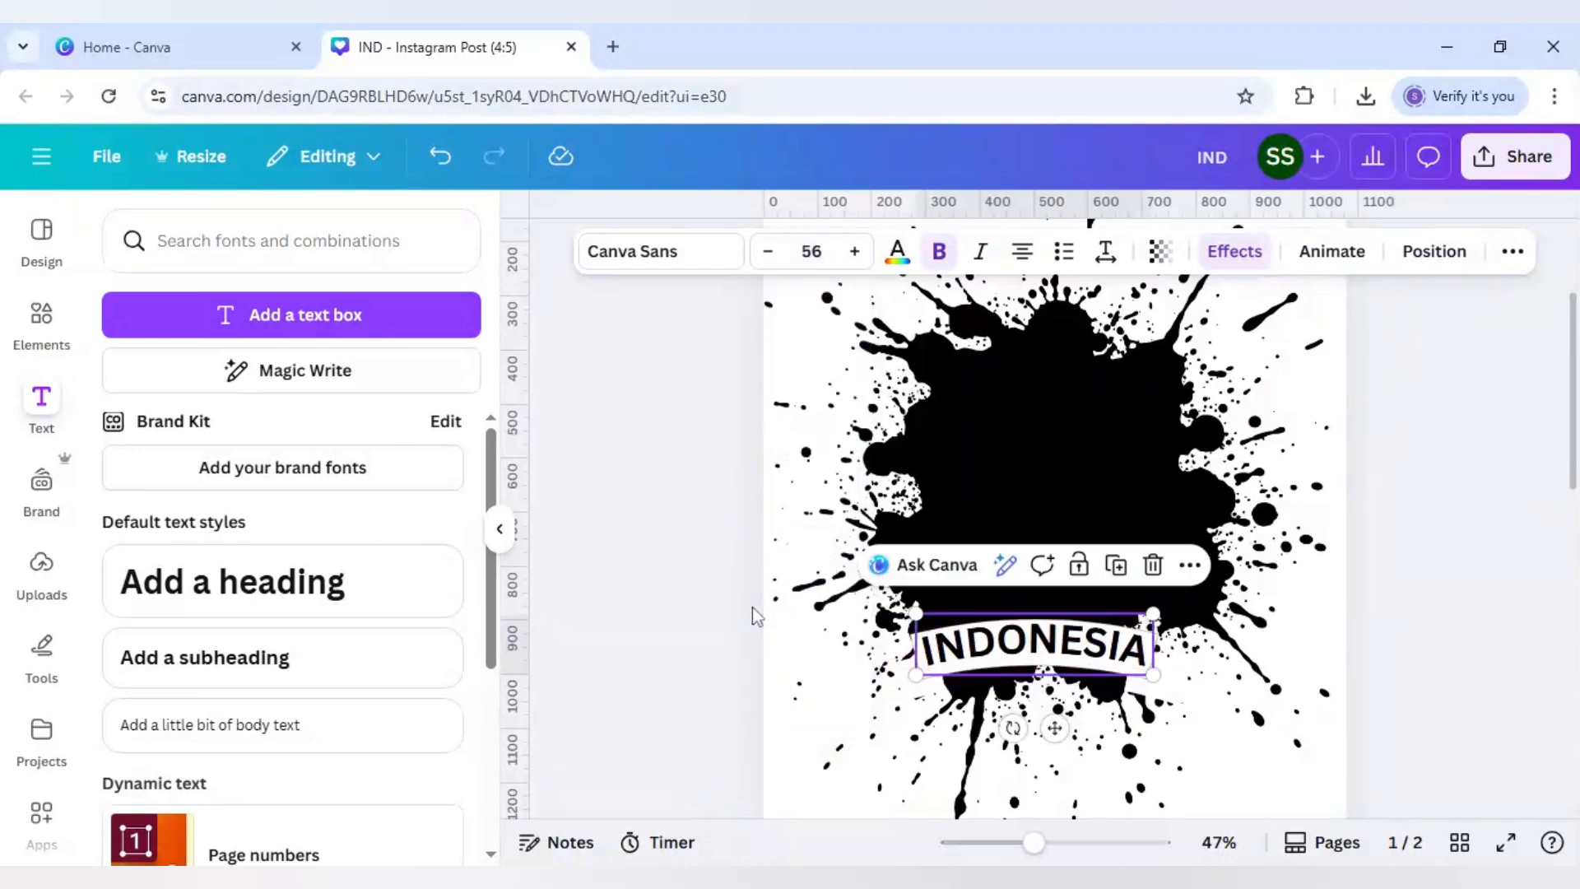
left_click(752, 607)
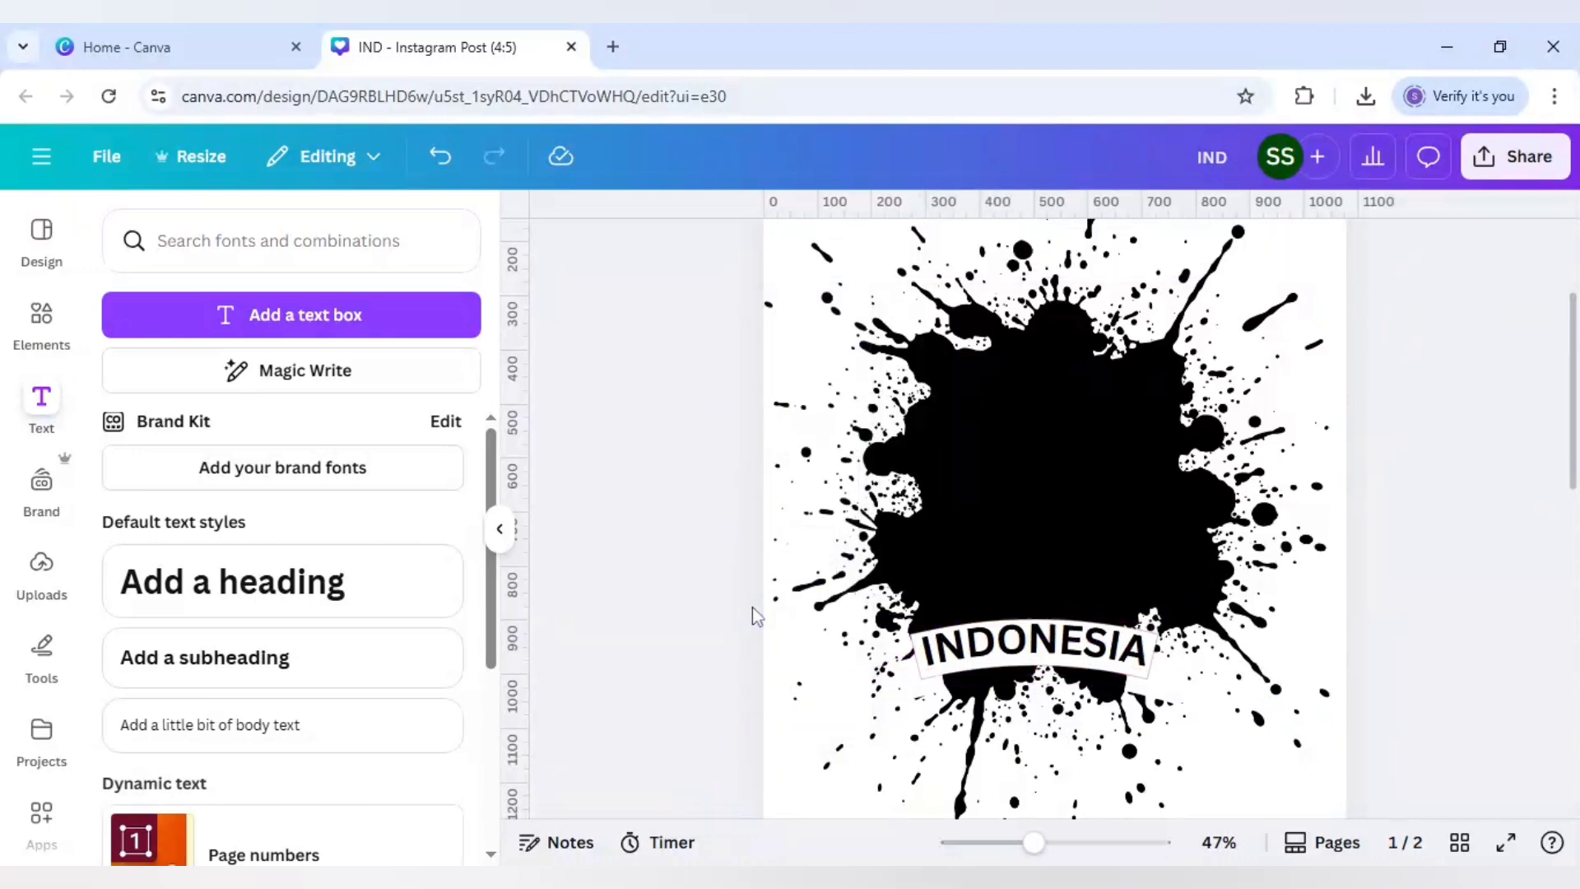
left_click(1037, 650)
left_click_drag(1038, 650, 1040, 650)
left_click(696, 591)
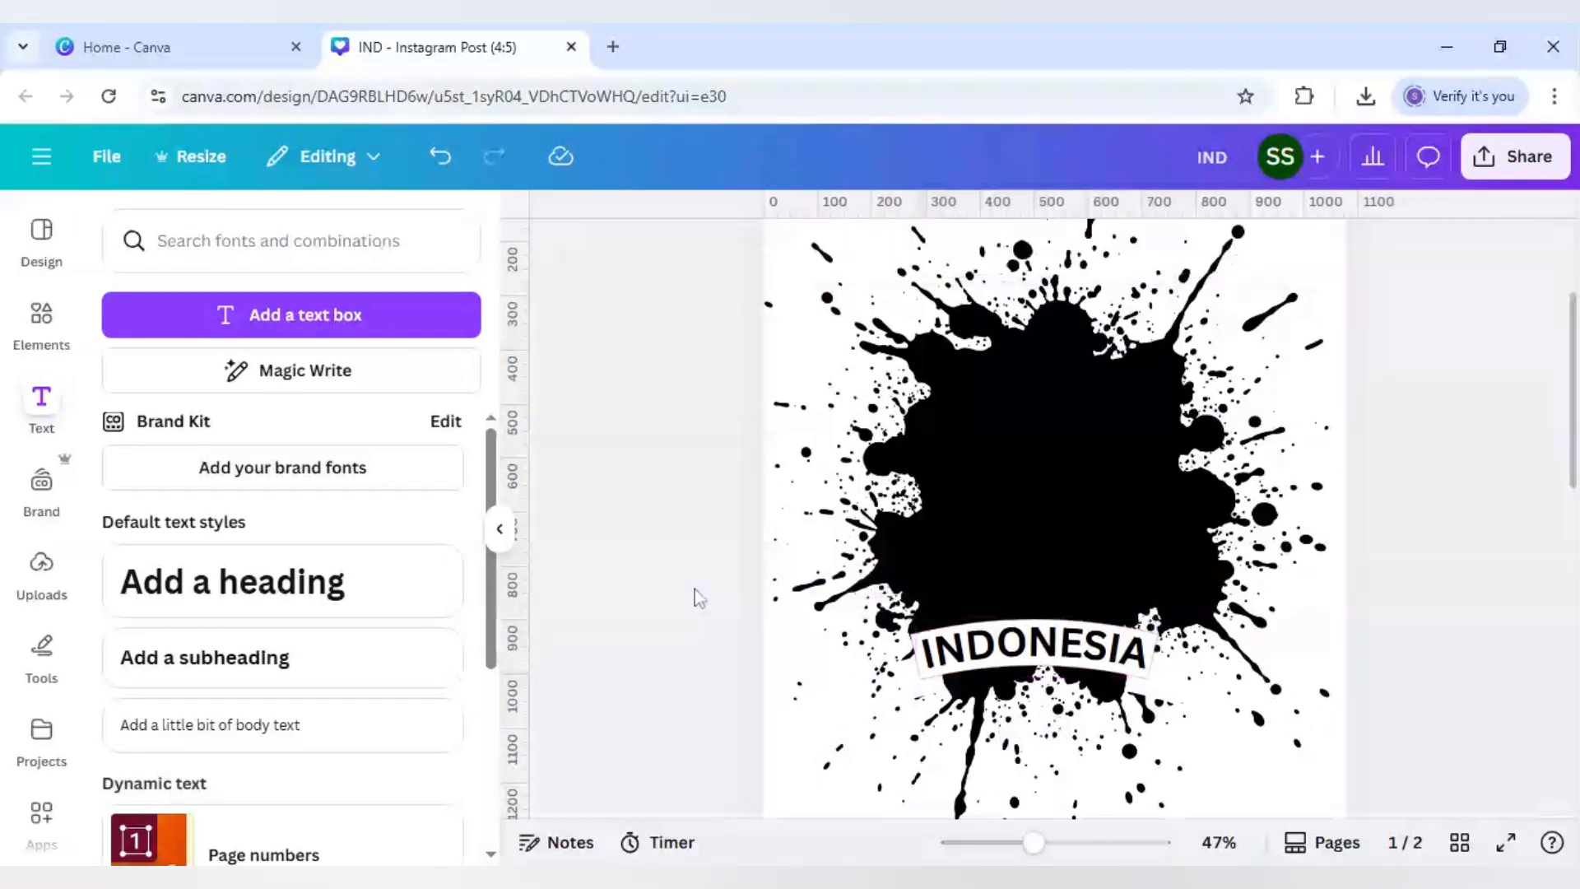
Step: Download pages 1–2 of the design as PNG images at size 1
left_click(1519, 171)
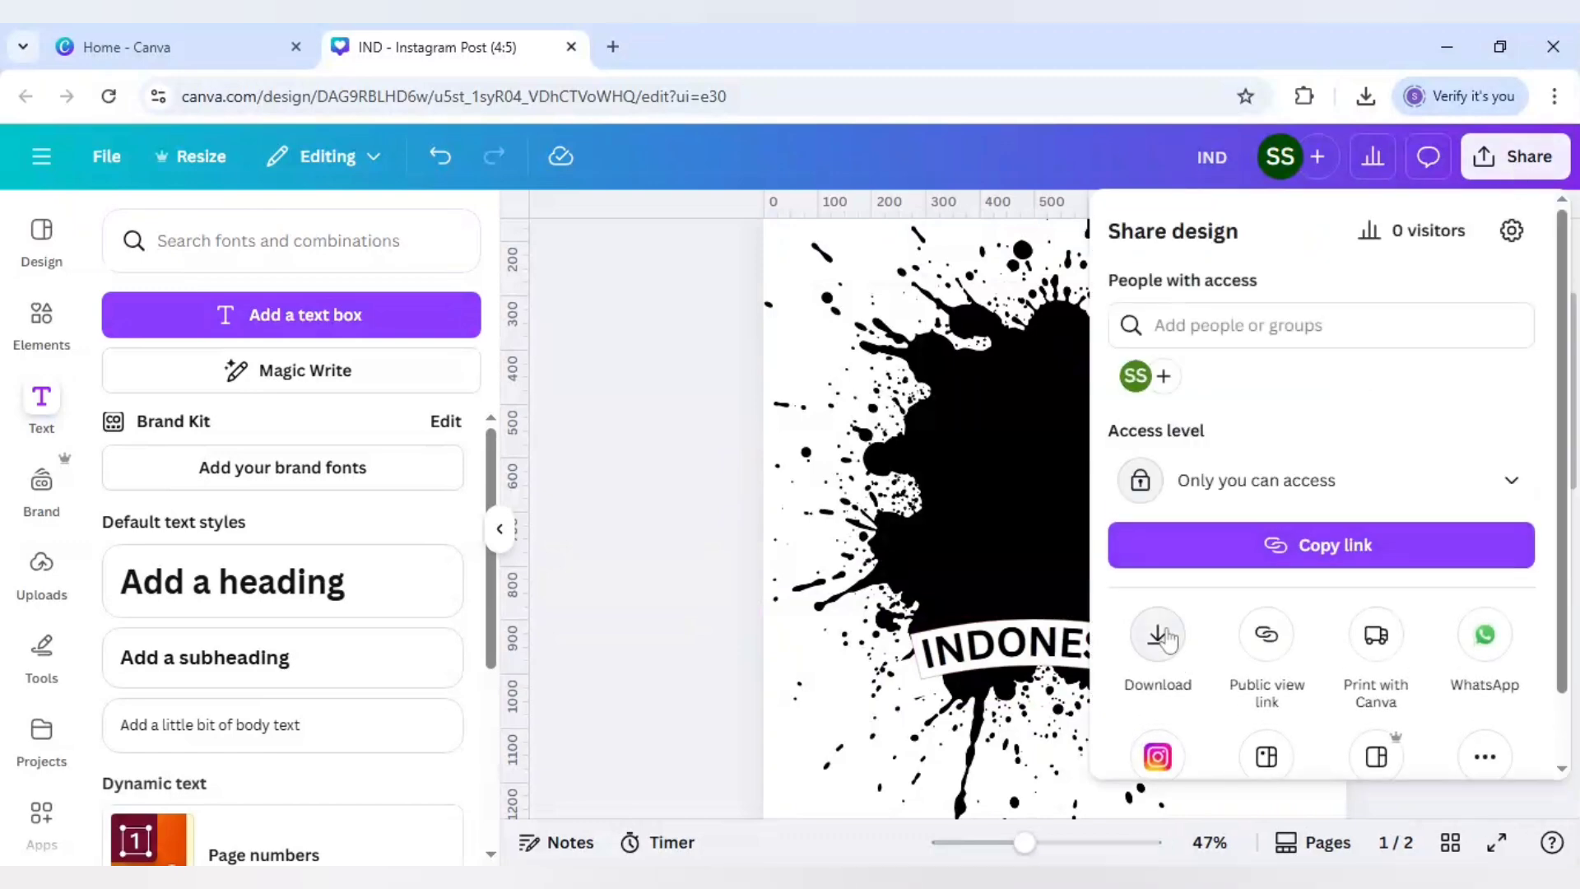
left_click(1165, 634)
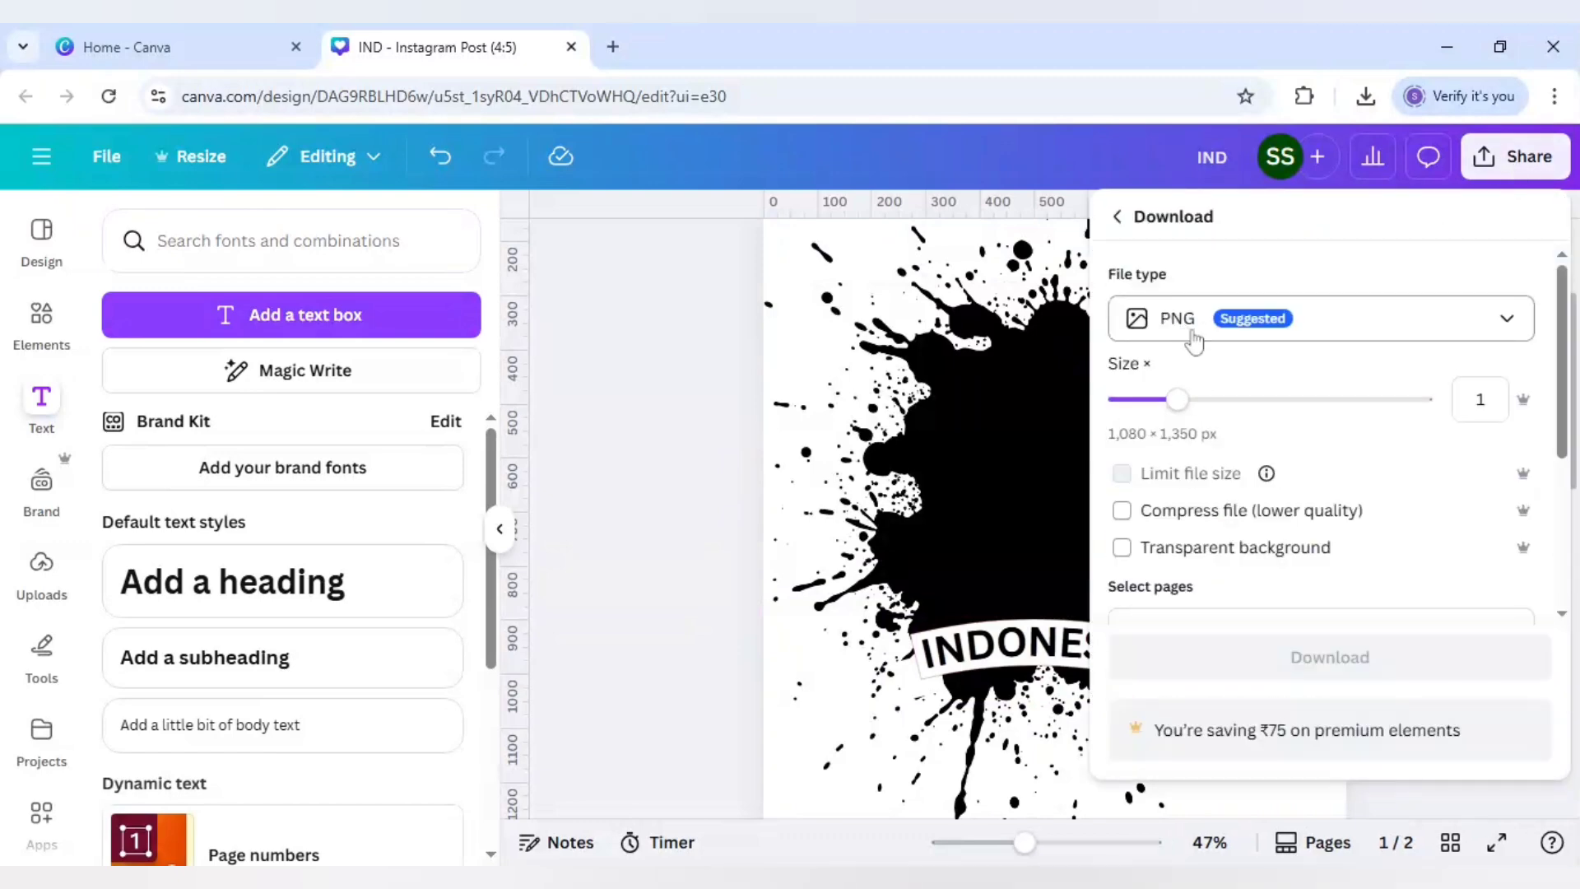
scroll(1222, 481, "down", 2)
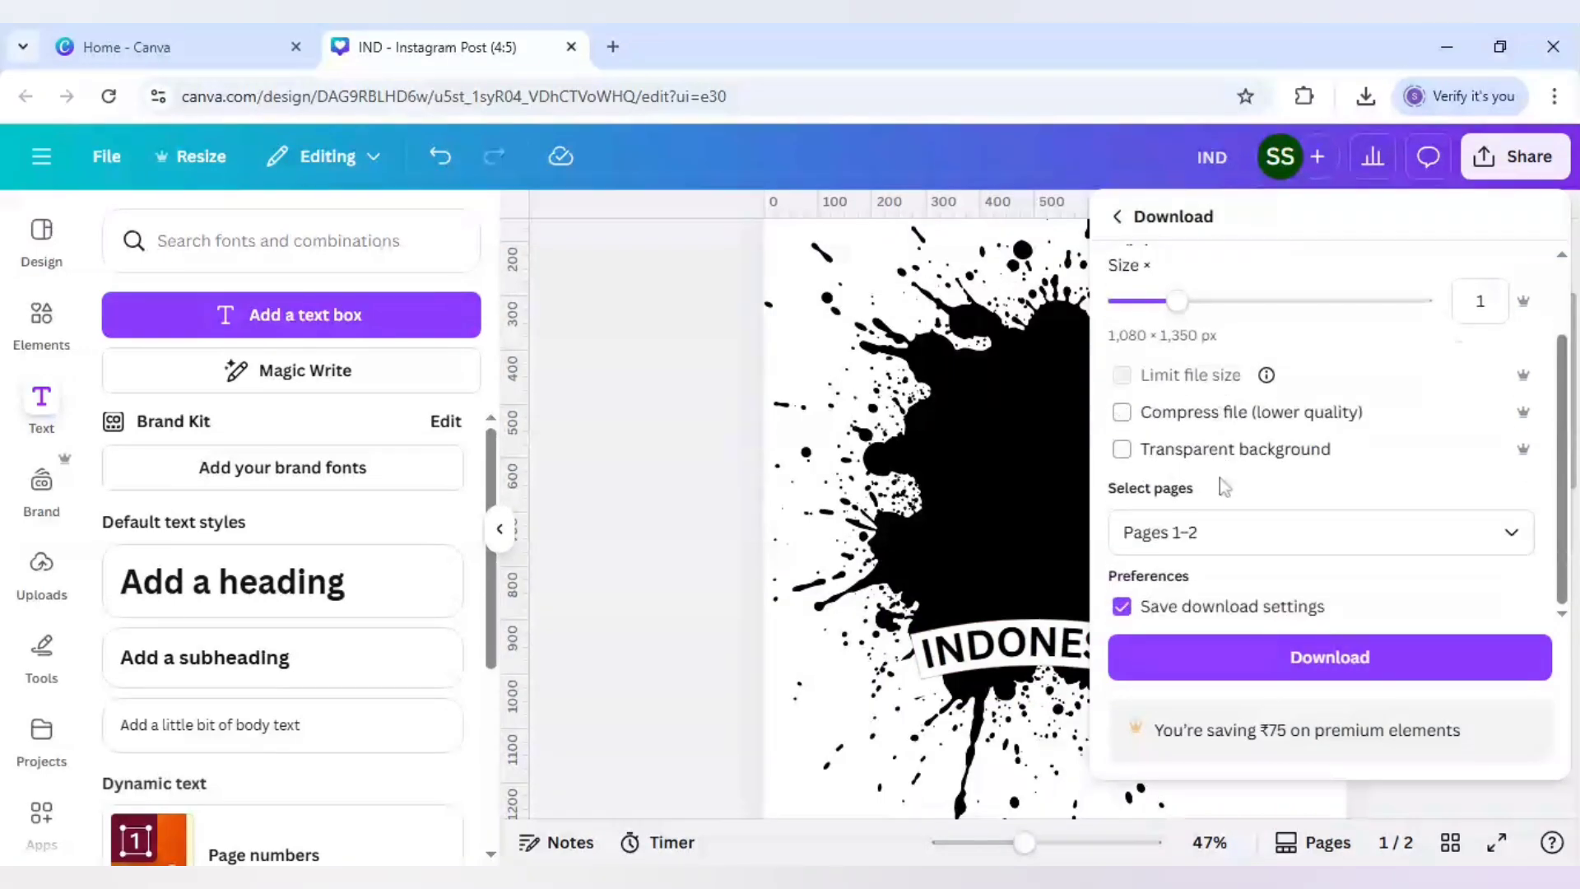
left_click(1255, 533)
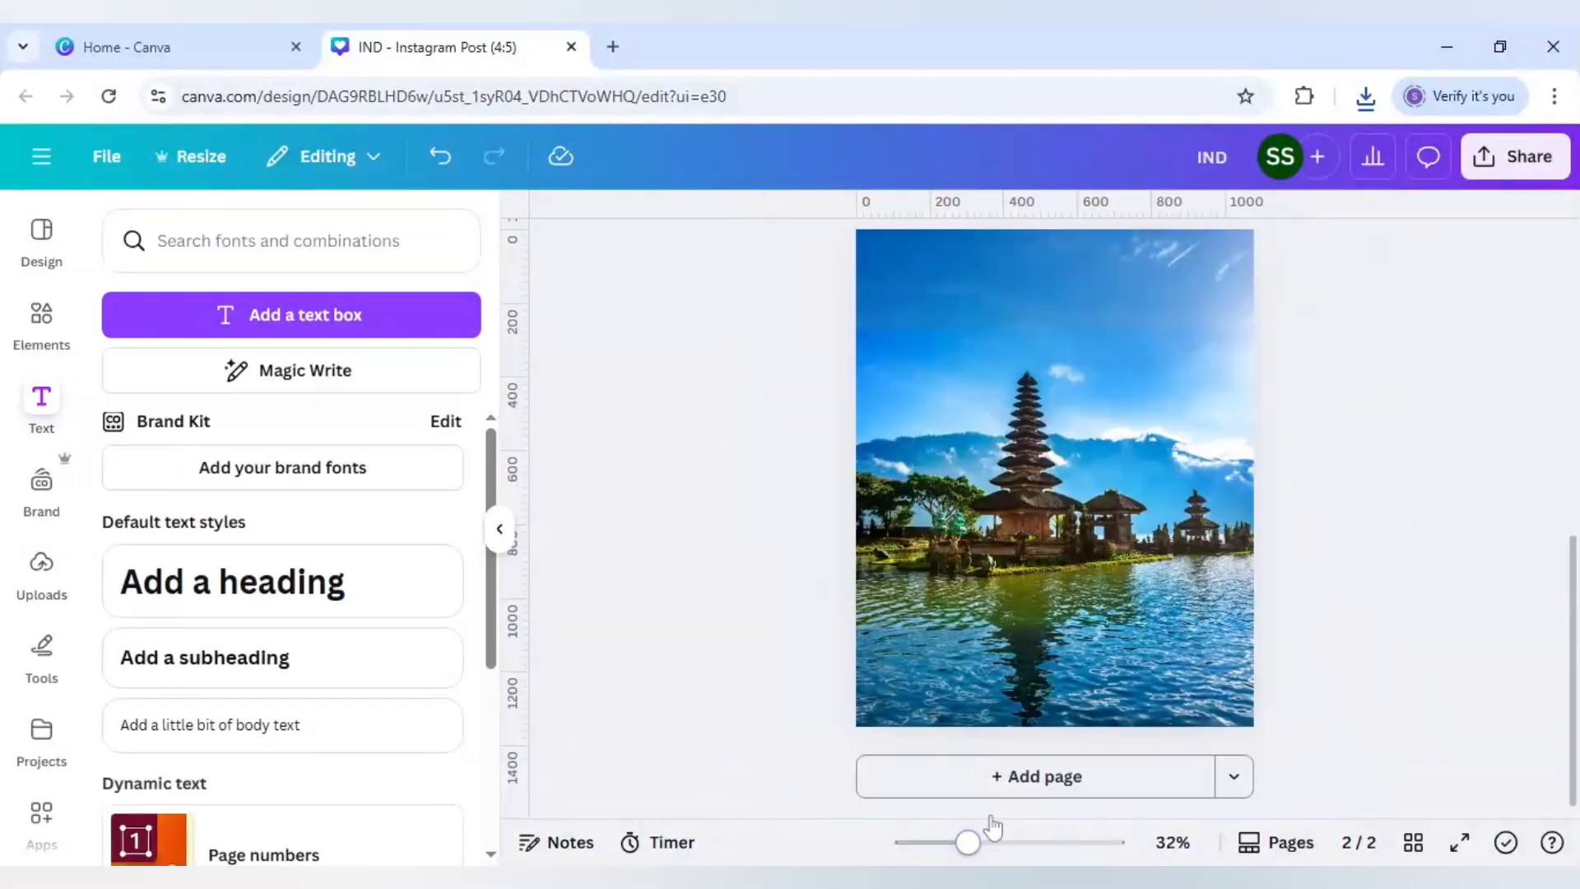
Step: Add a third page holding the downloaded splatter and temple images, with the temple photo moved to the page's upper right edge
left_click(1057, 786)
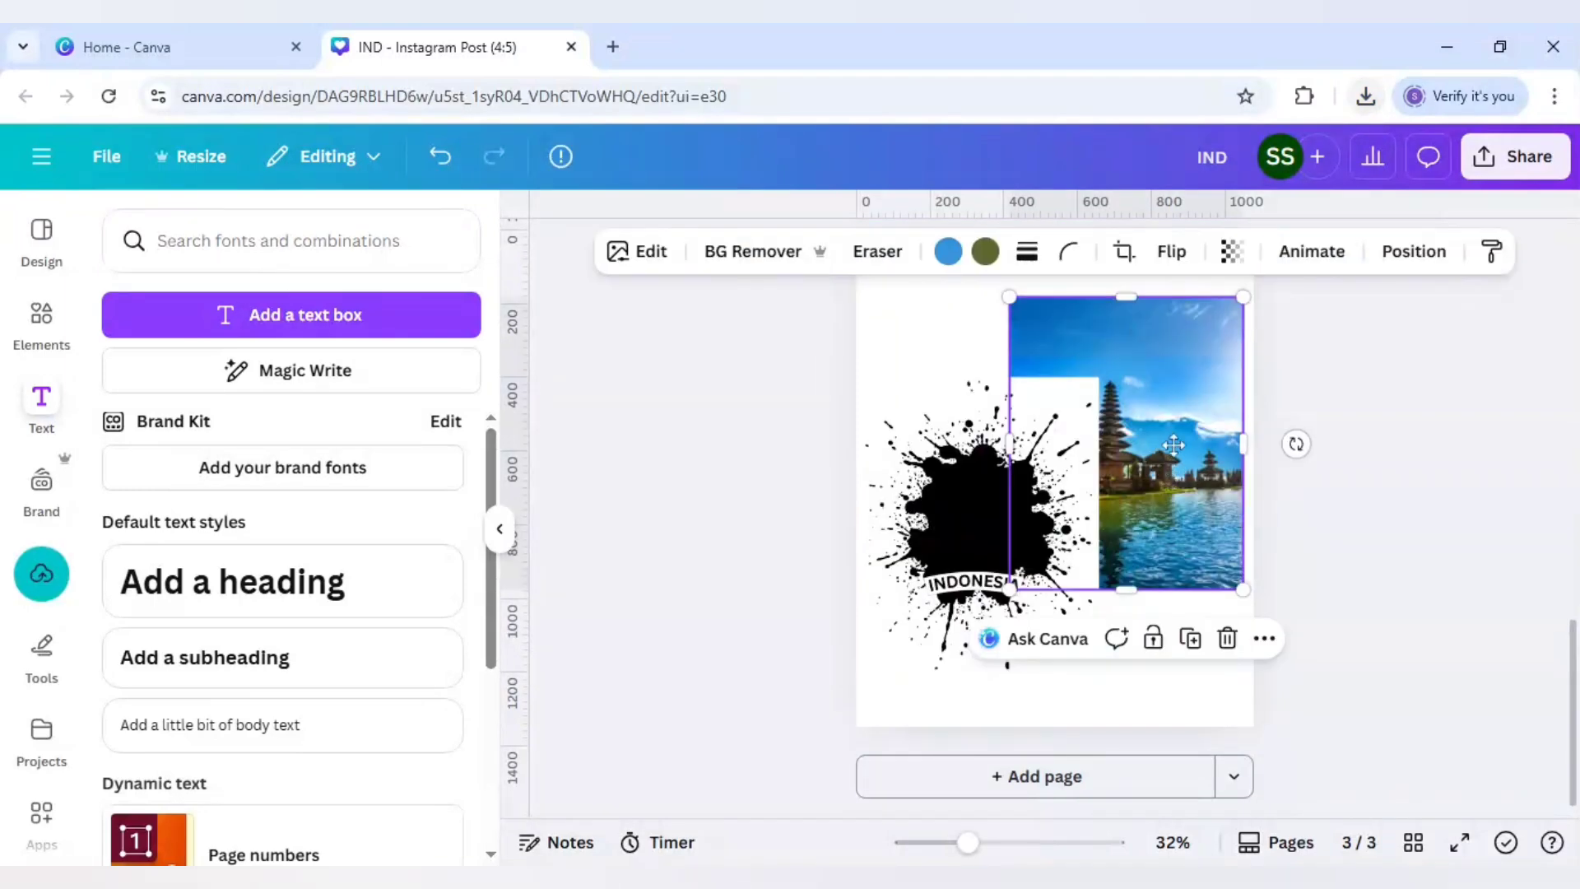
left_click_drag(1167, 438, 1178, 410)
left_click(1399, 489)
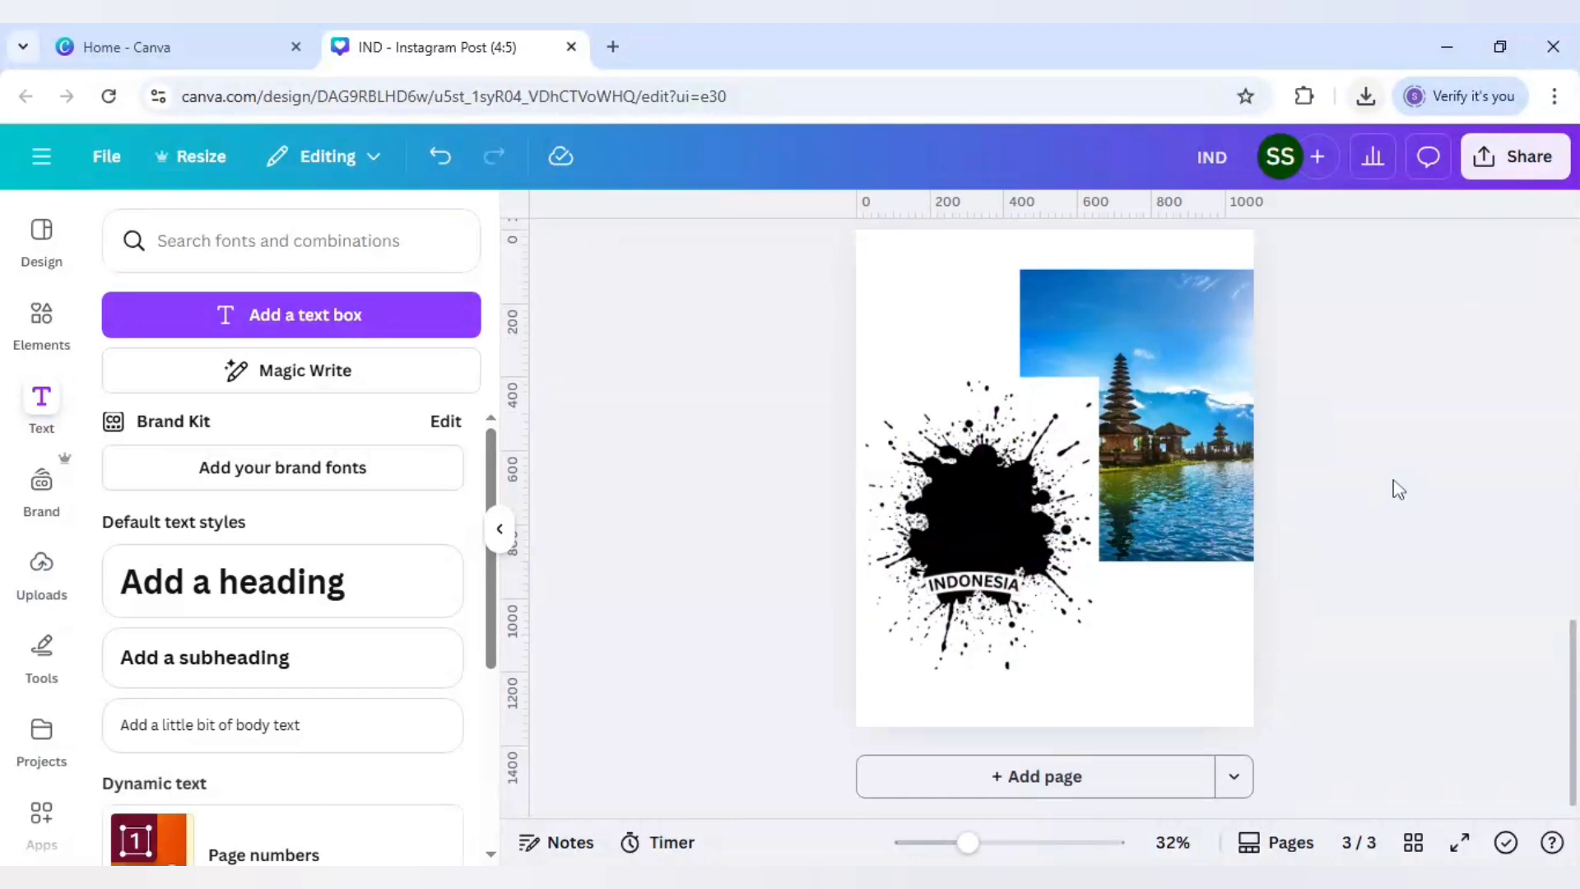
Step: Search the Canva apps for "blend" and open the Blend Image app
scroll(46, 683, "down", 2)
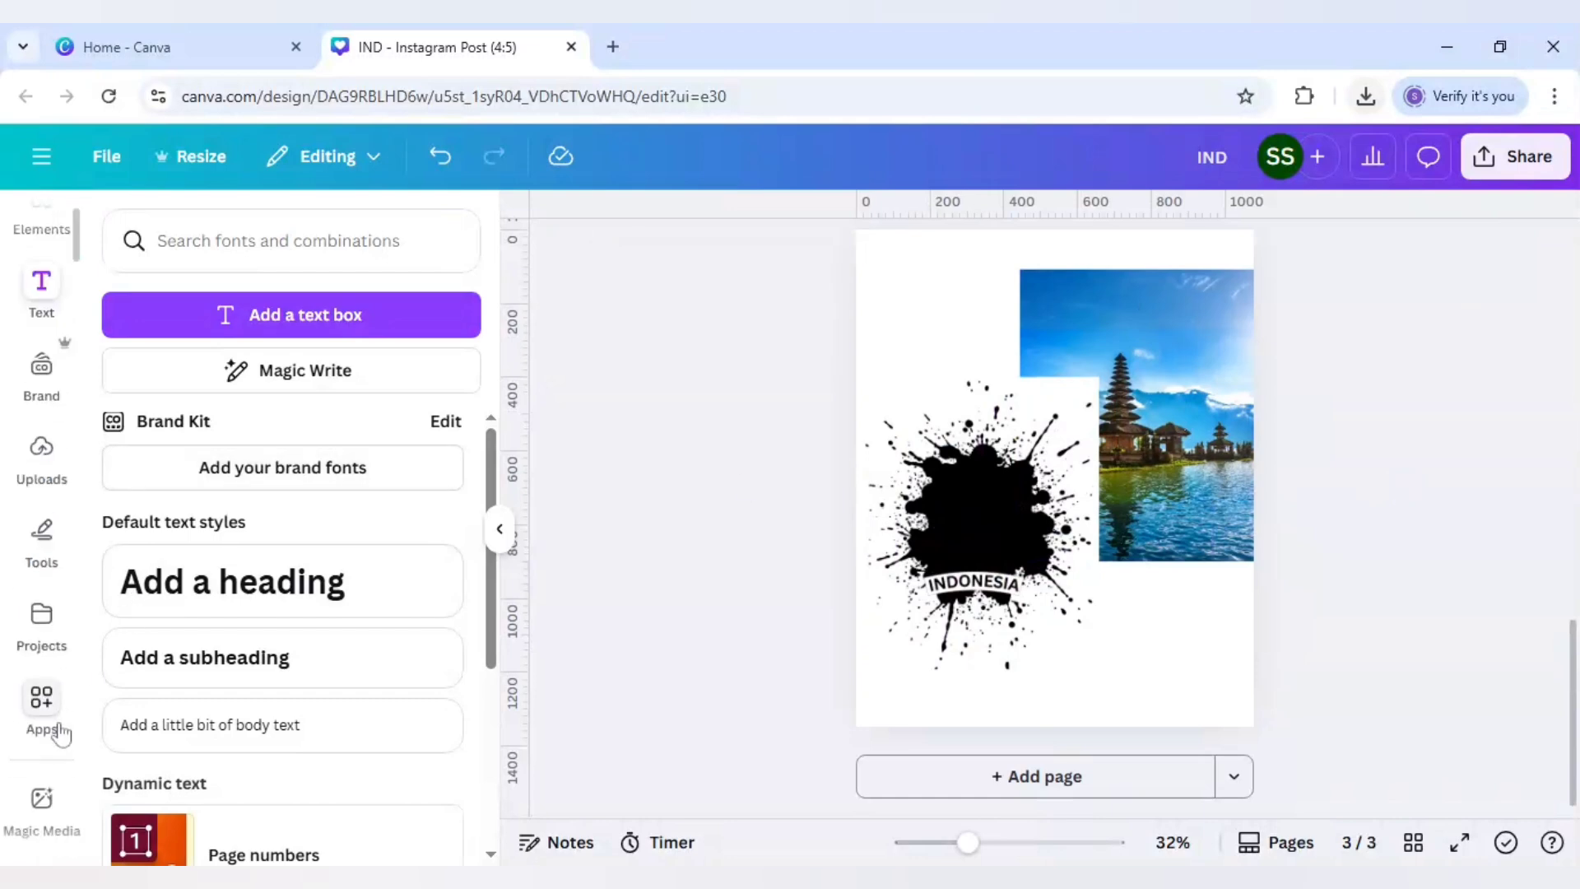
left_click(43, 699)
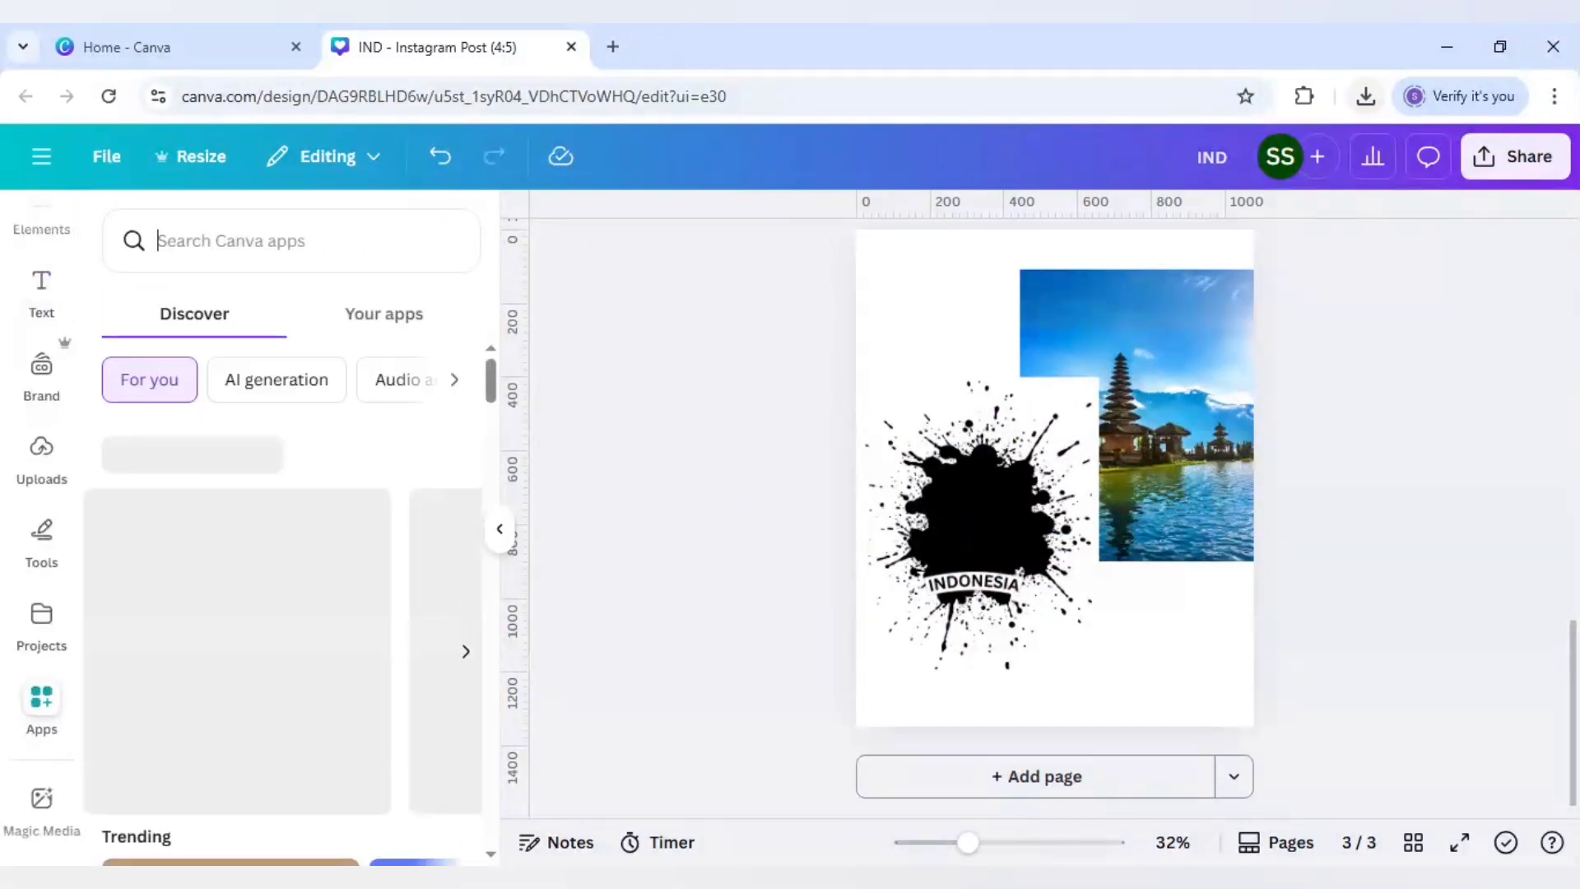
type("blend")
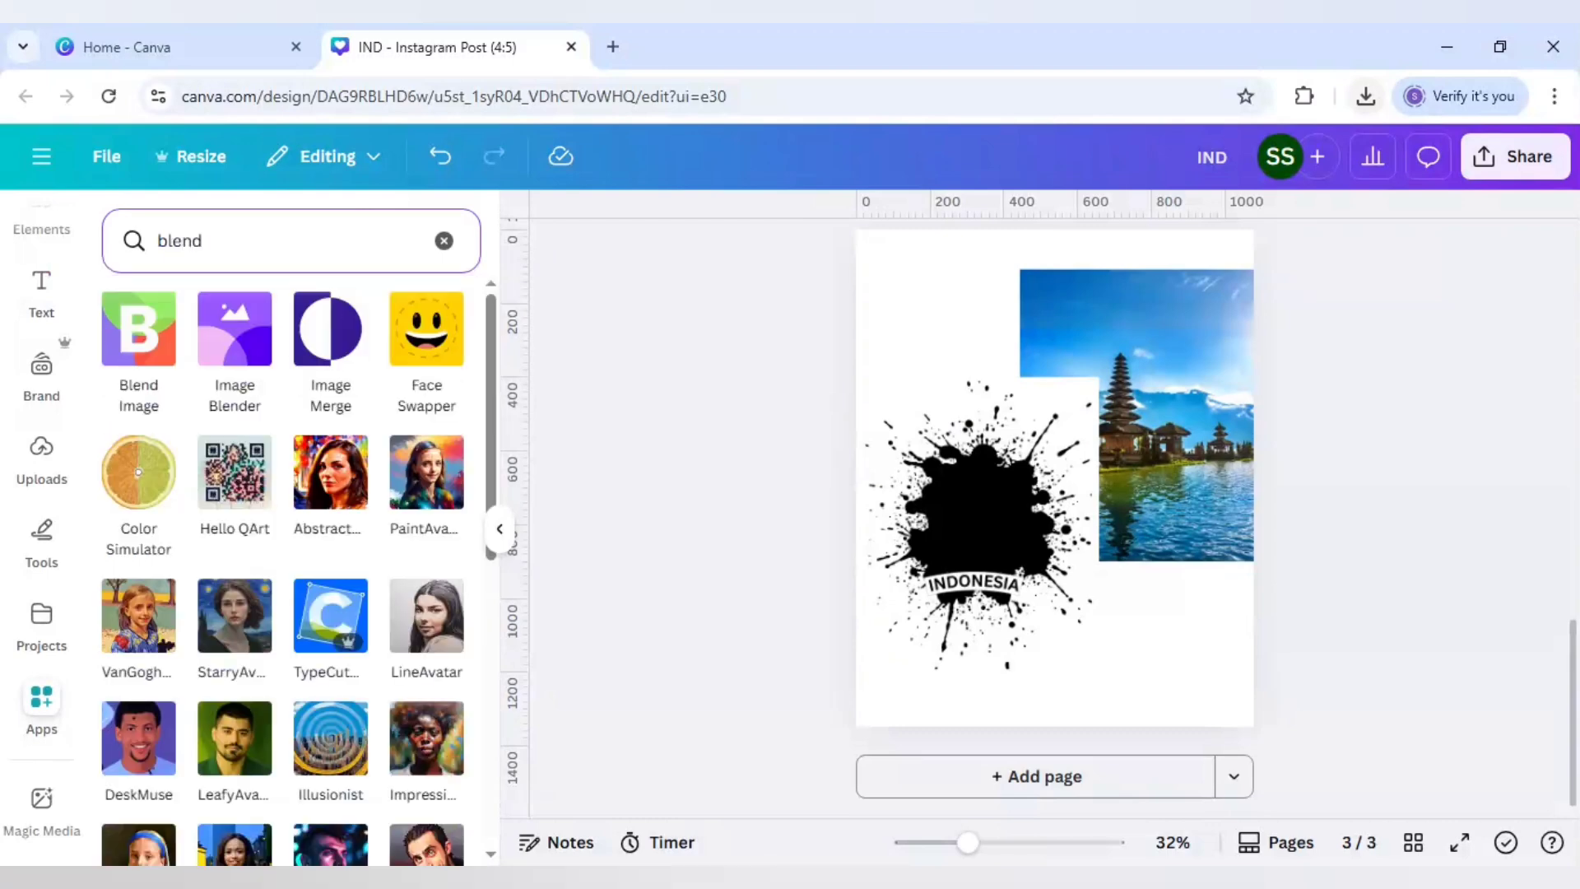
left_click(123, 345)
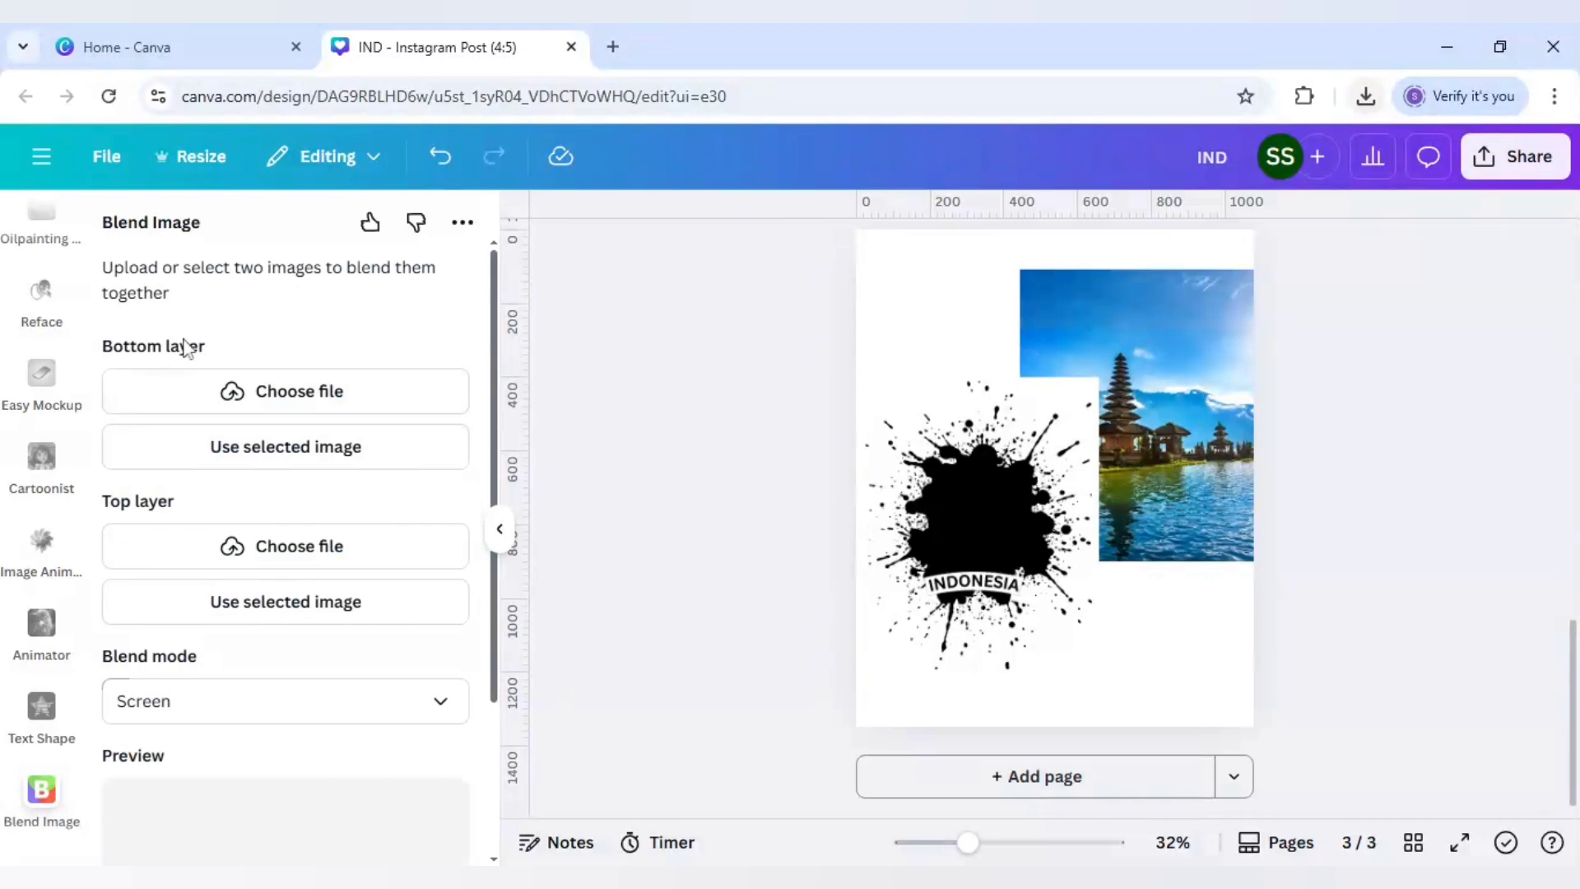
Step: Blend the splatter image as bottom layer with the temple photo as top layer in Screen mode
left_click(951, 536)
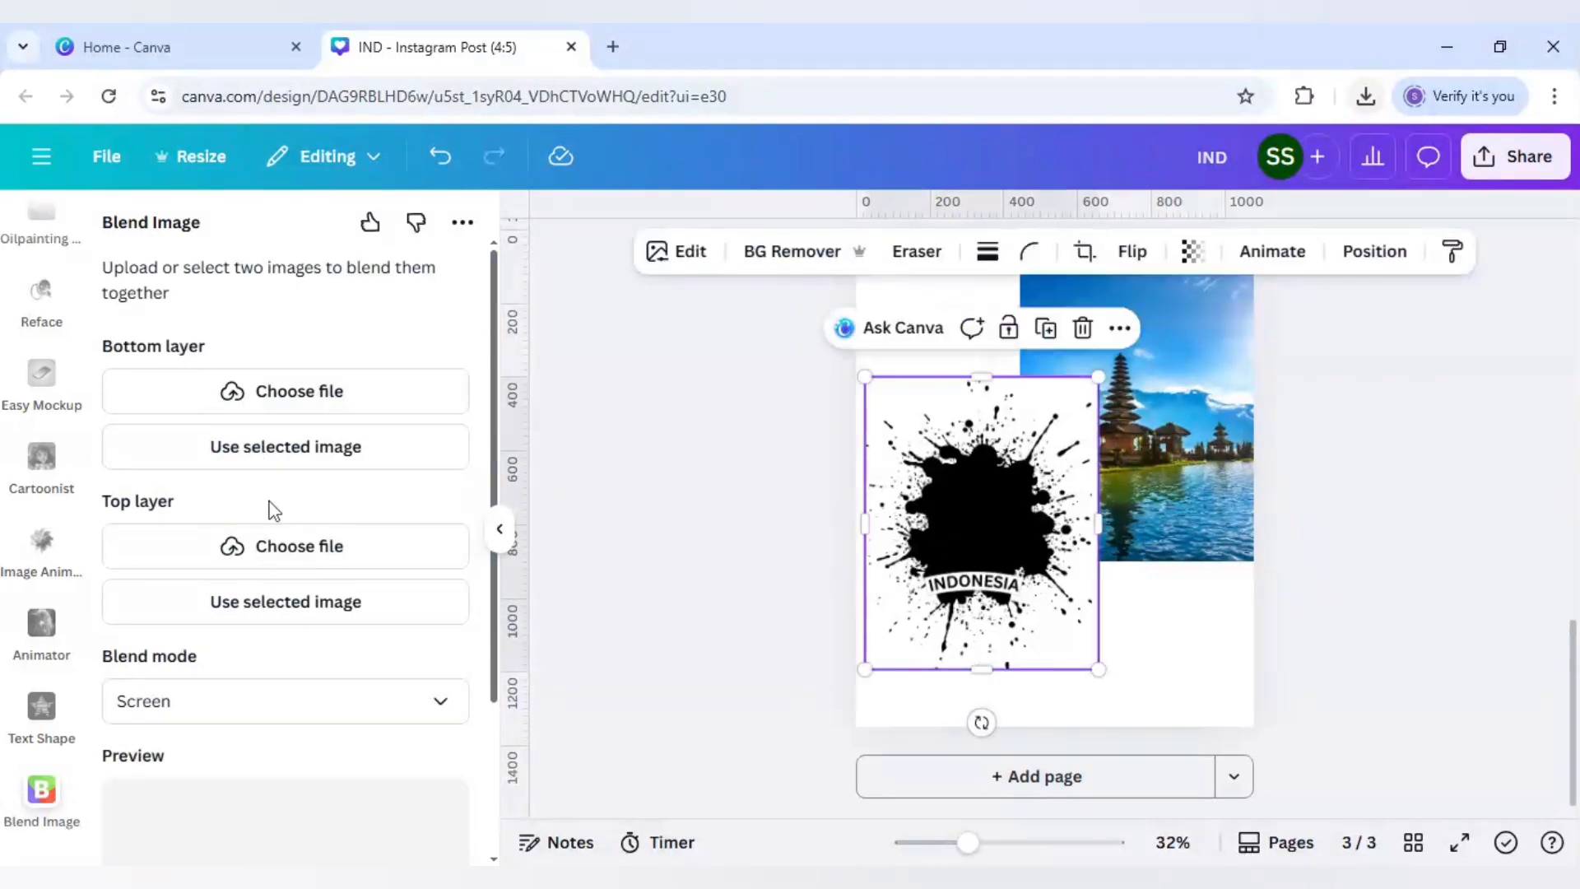
left_click(274, 459)
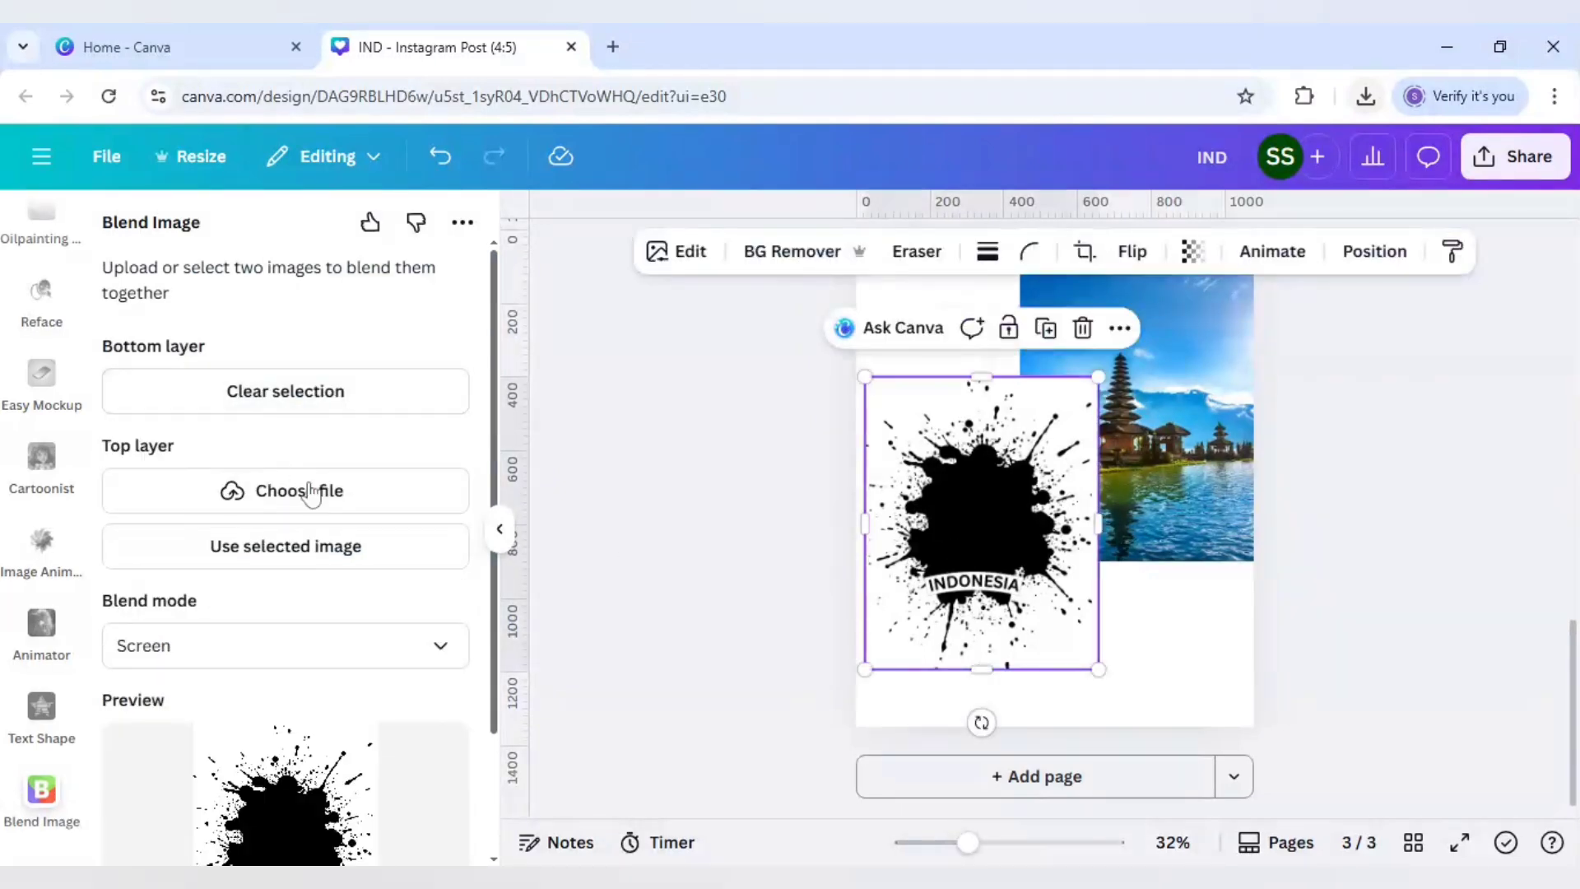
left_click(1178, 461)
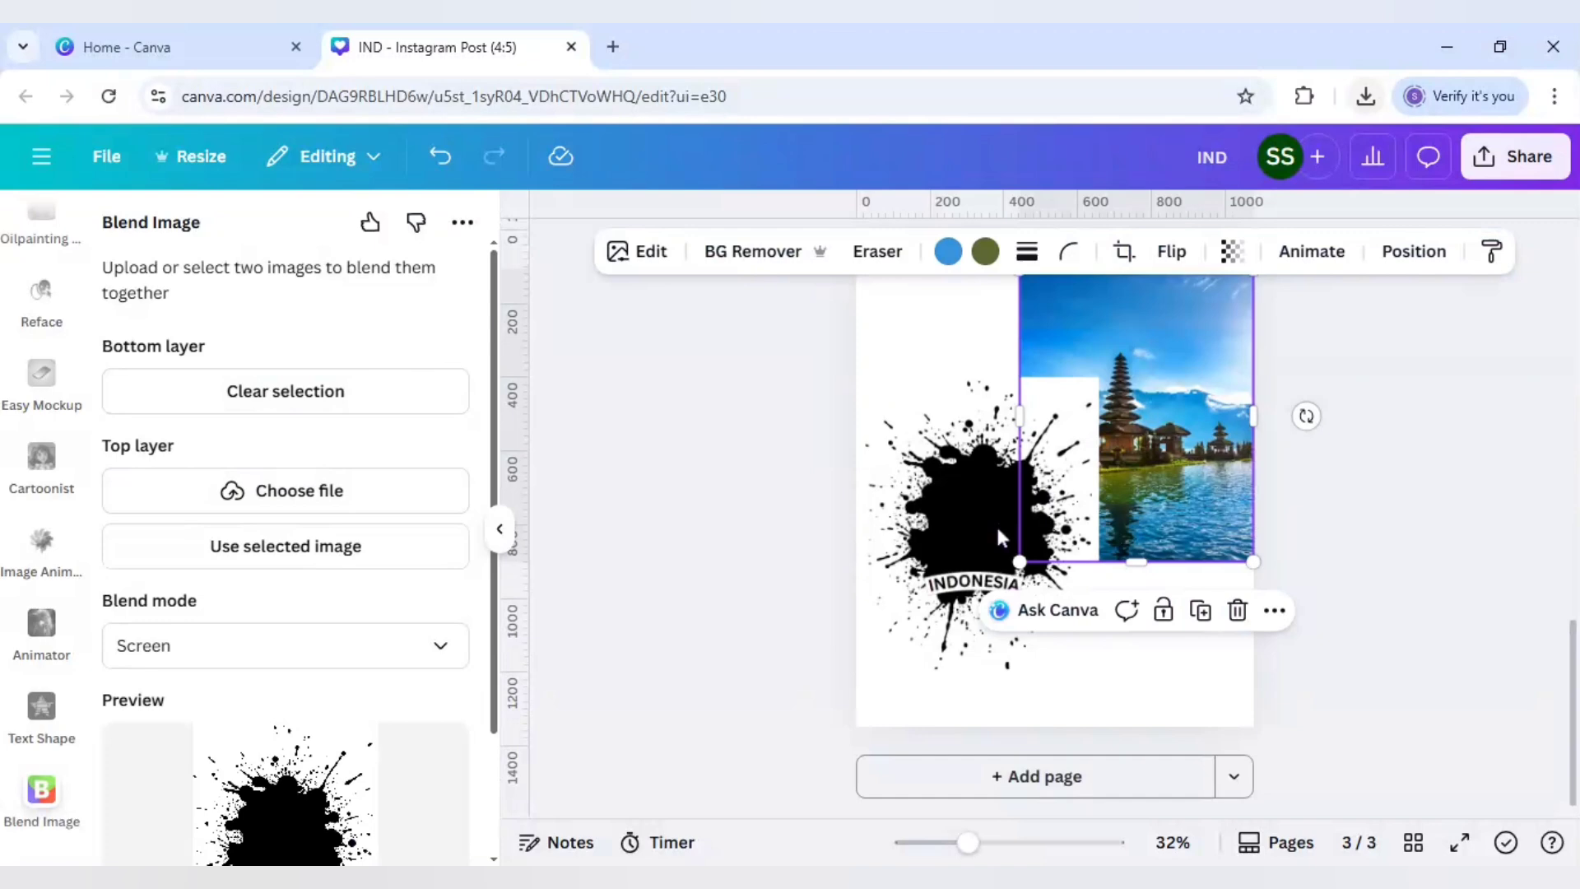
left_click(259, 547)
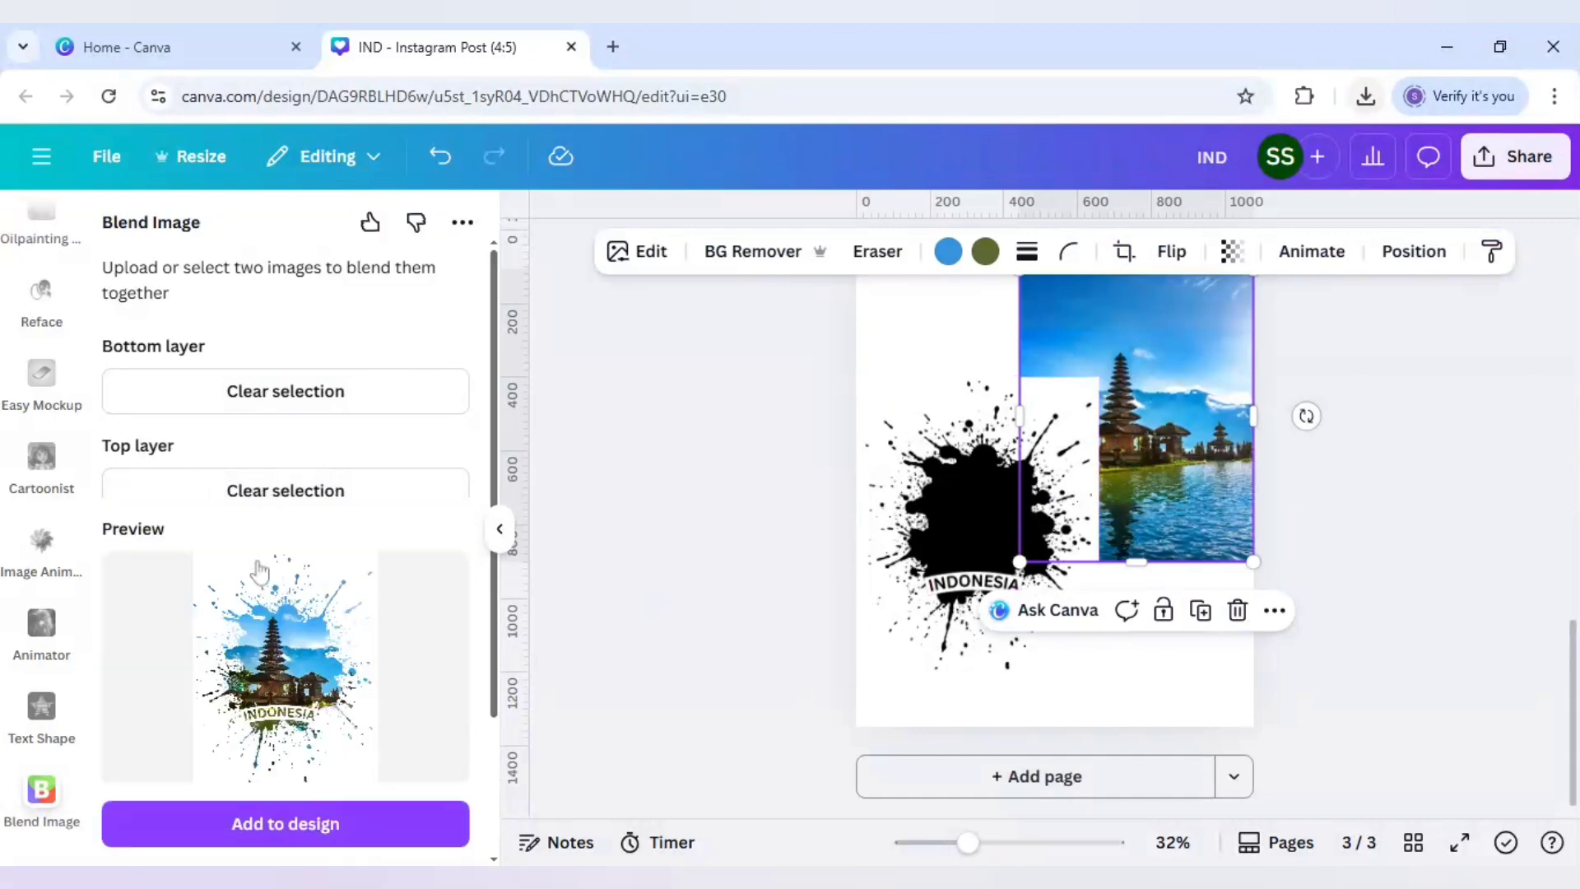
Step: Add a fourth page, insert the blended image and enlarge it to fill the whole page
left_click(1045, 775)
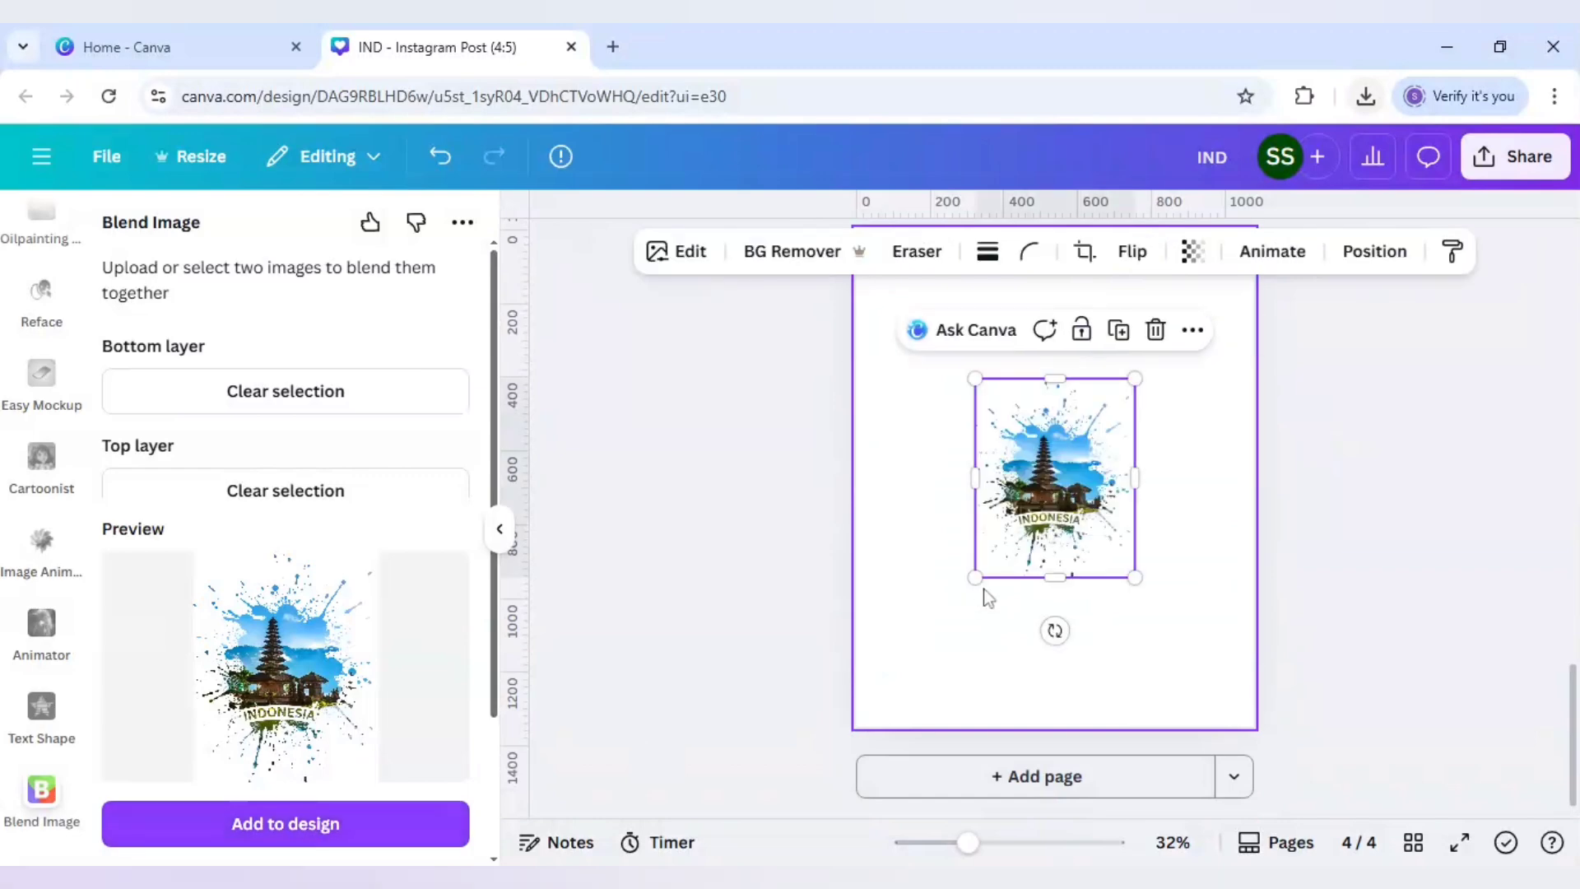
left_click_drag(979, 582, 823, 703)
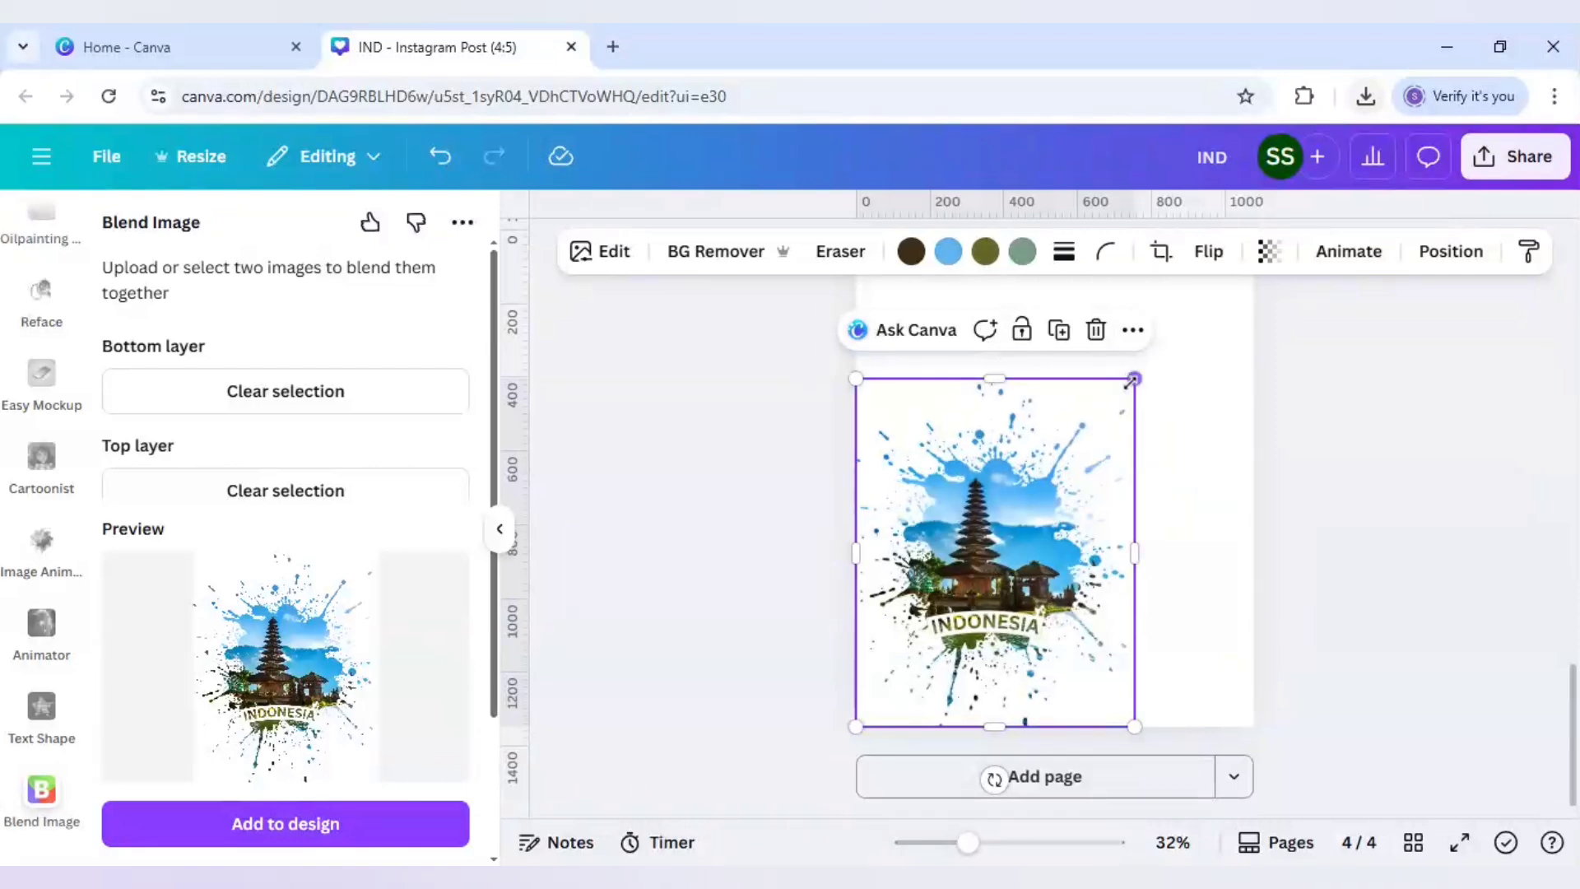
left_click_drag(1132, 381, 1295, 275)
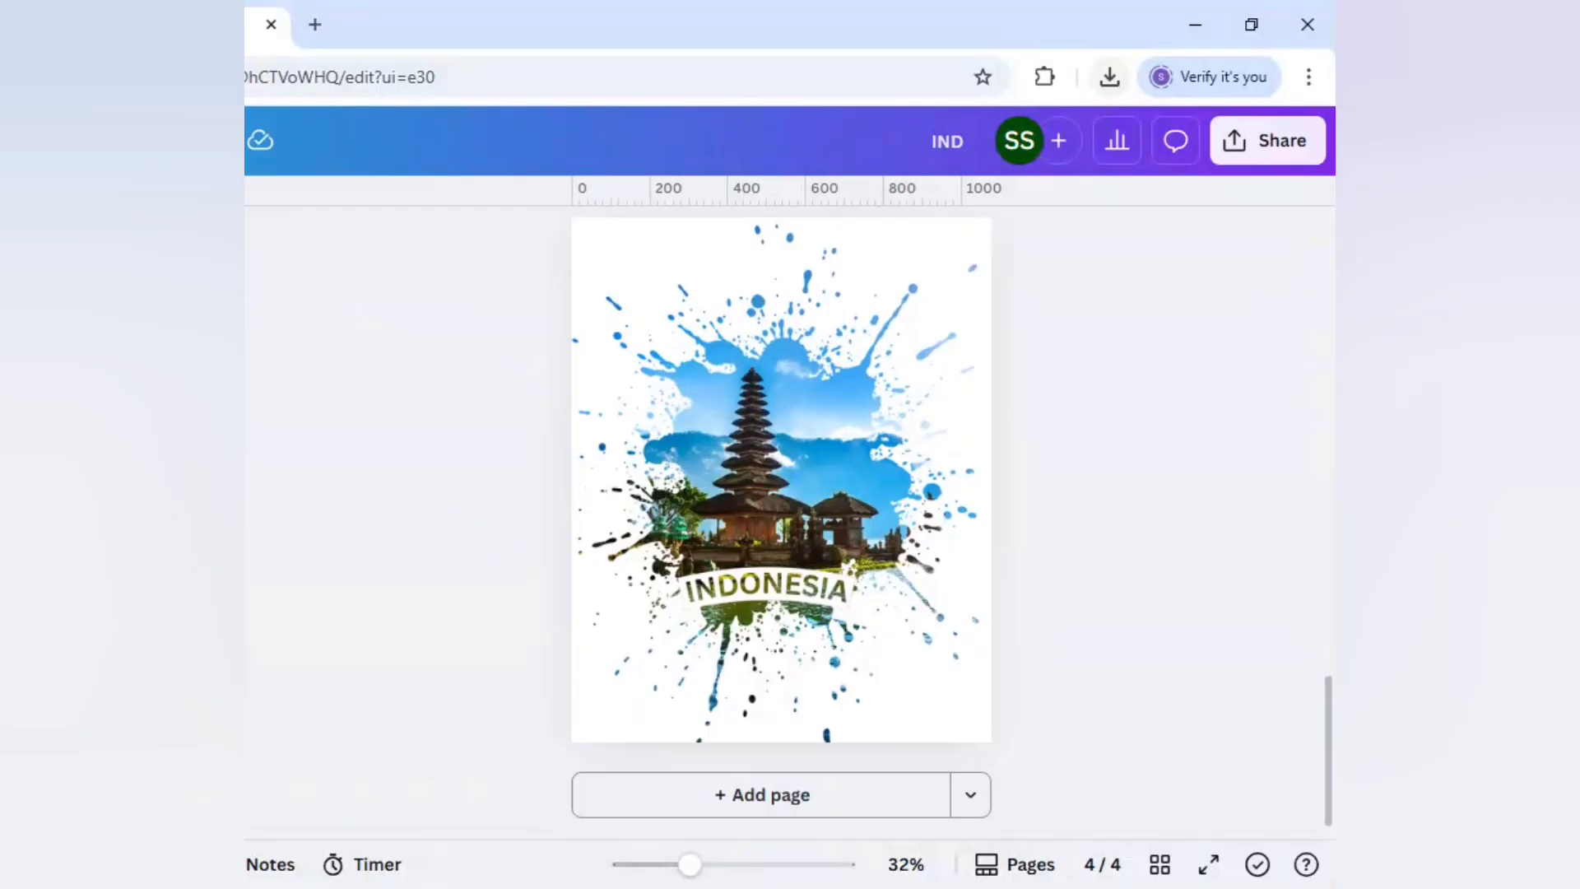